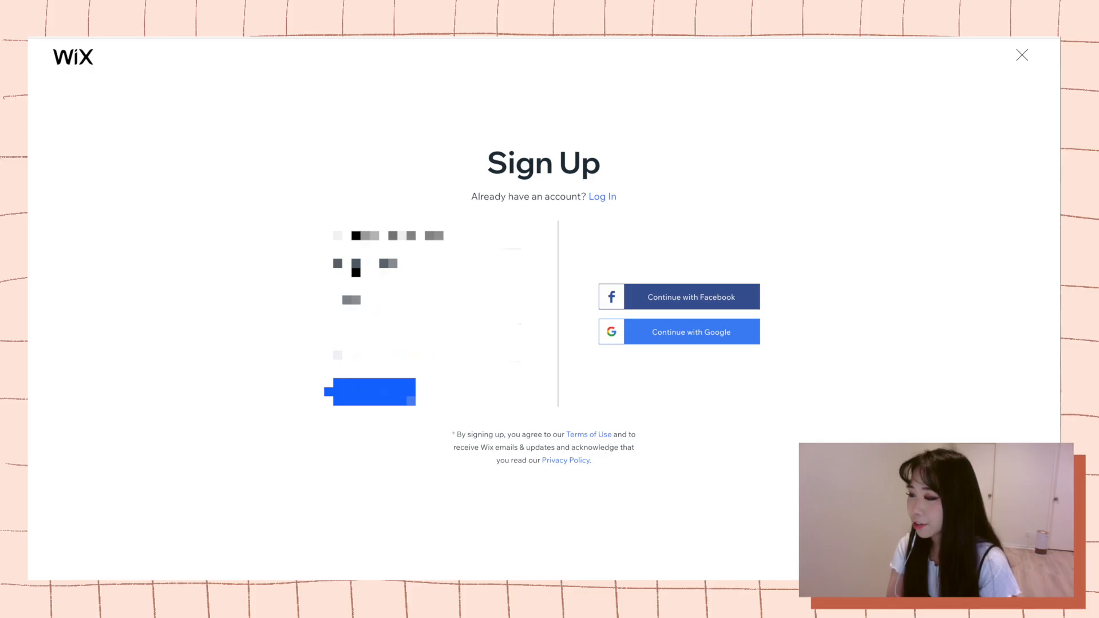
{"action": "key", "text": "Tab"}
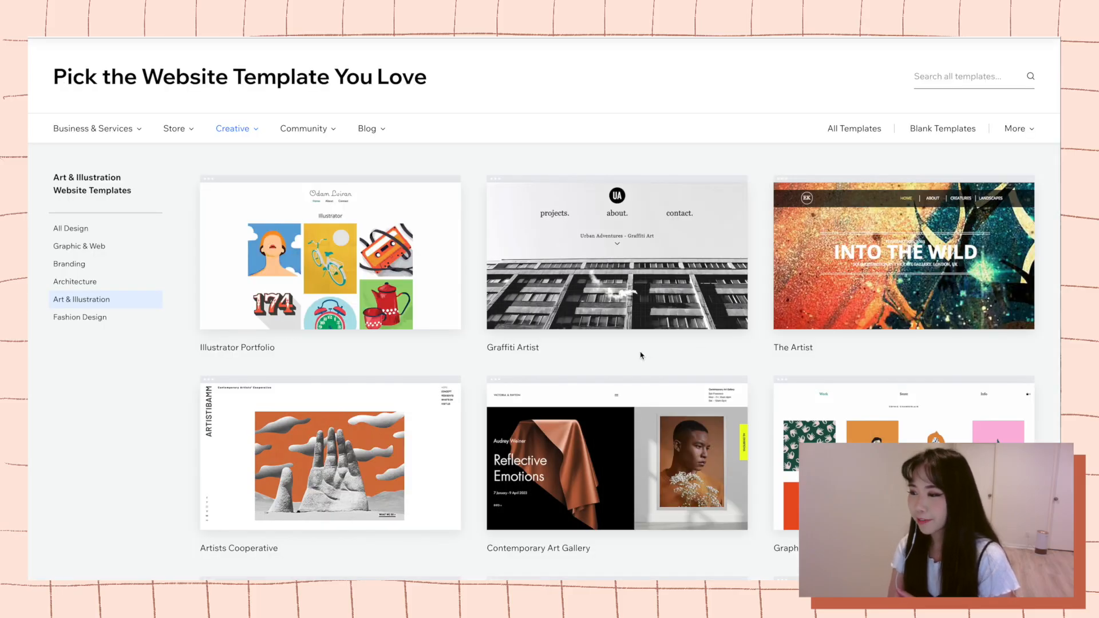
Browse the Art & Illustration website templates down to the end of the list.
{"action": "scroll", "coordinate": [639, 353], "scroll_direction": "down", "scroll_amount": 4}
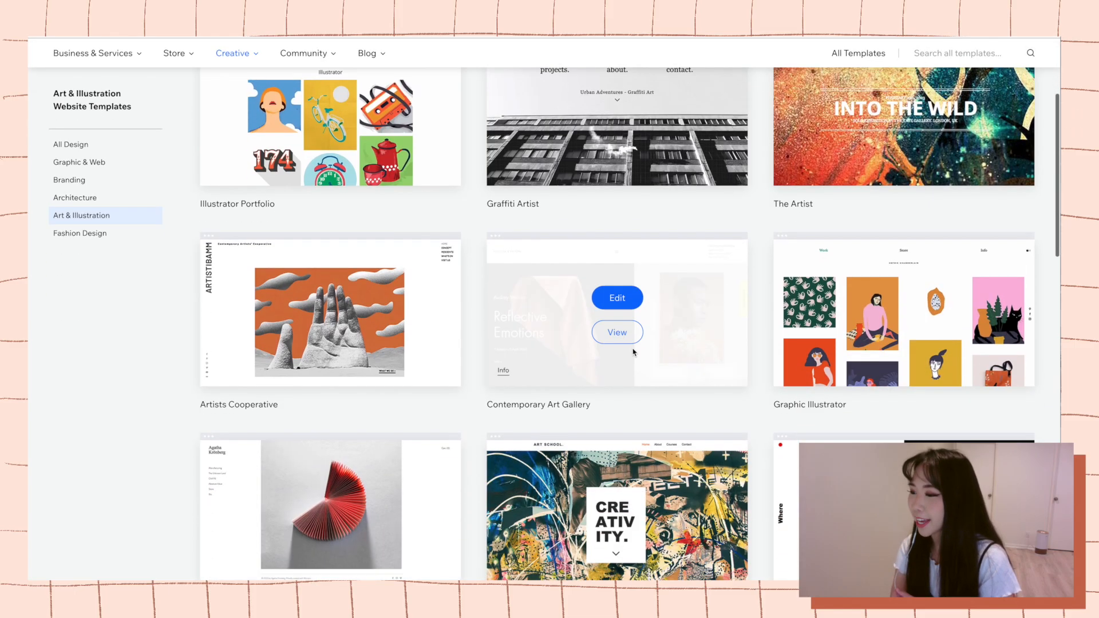
{"action": "scroll", "coordinate": [489, 365], "scroll_direction": "down", "scroll_amount": 5}
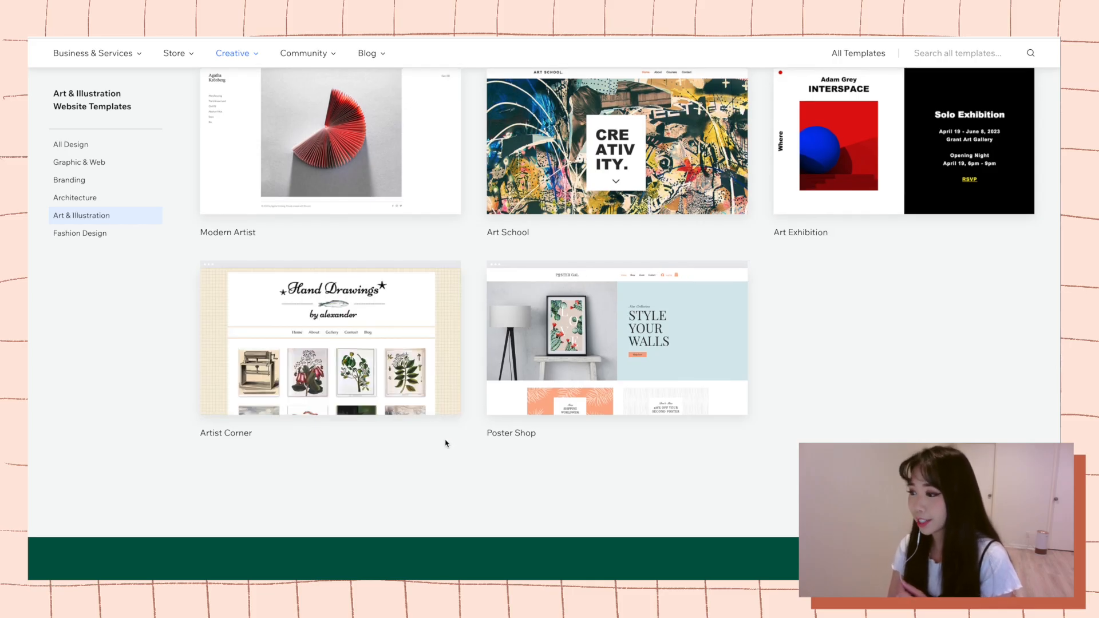
{"action": "mouse_move", "coordinate": [421, 409]}
{"action": "scroll", "coordinate": [421, 409], "scroll_direction": "down", "scroll_amount": 1}
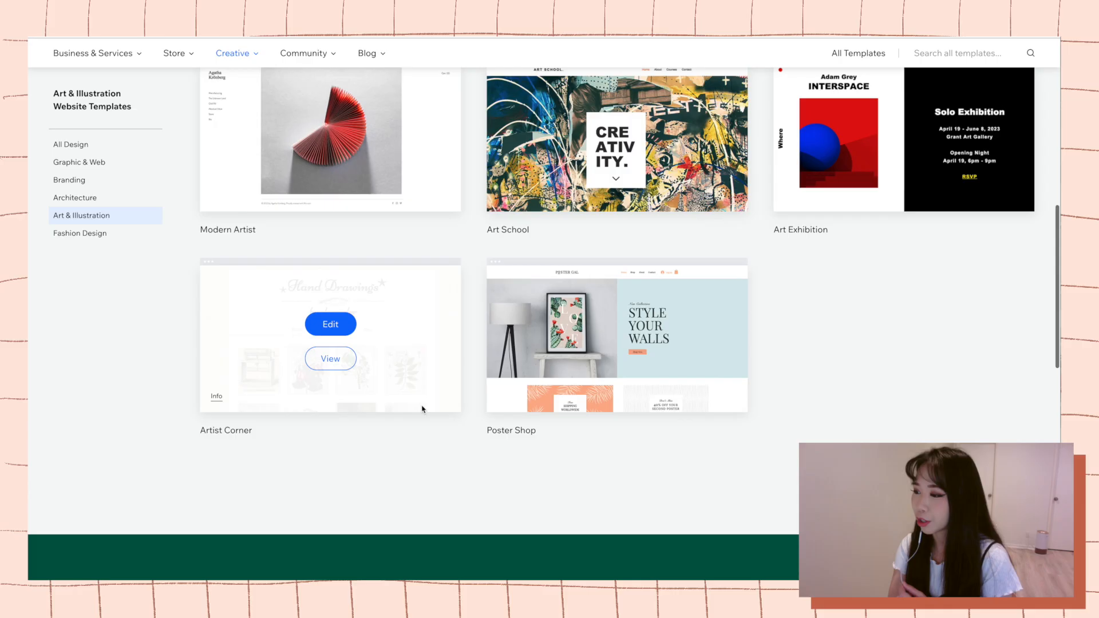
Preview the Artist Corner template in its full demo and look over the home page.
{"action": "mouse_move", "coordinate": [346, 393]}
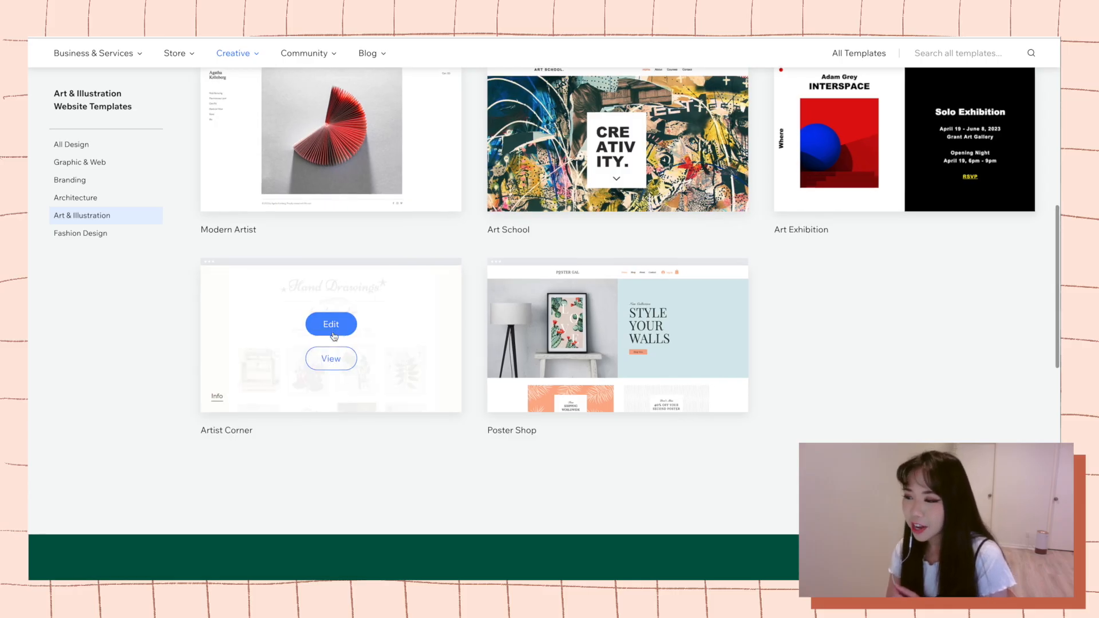
{"action": "left_click", "coordinate": [327, 357]}
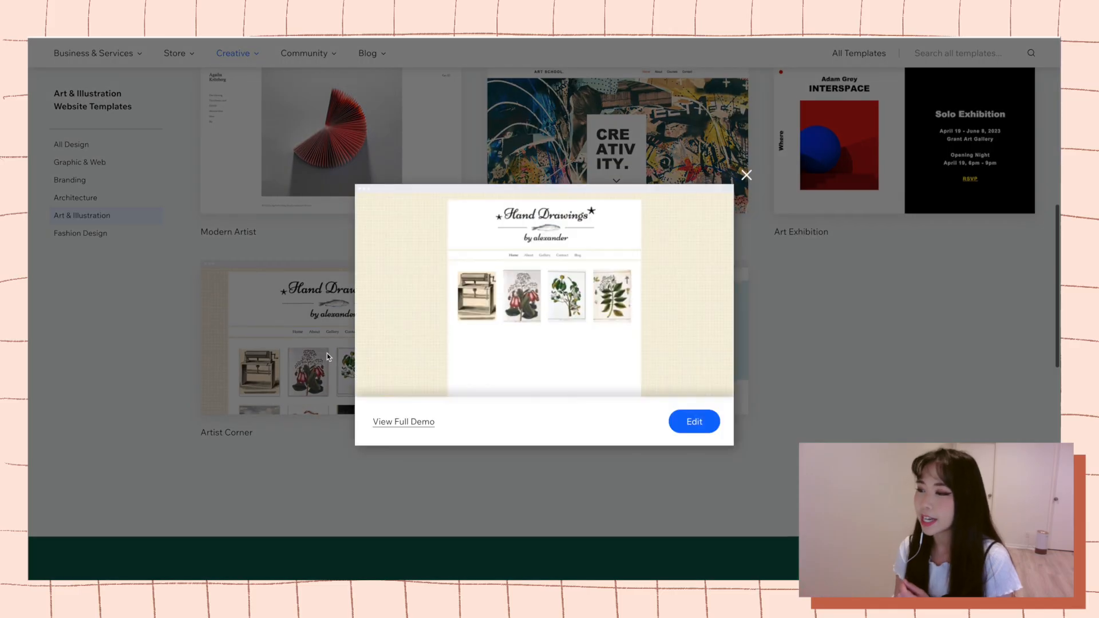
{"action": "scroll", "coordinate": [506, 377], "scroll_direction": "down", "scroll_amount": 3}
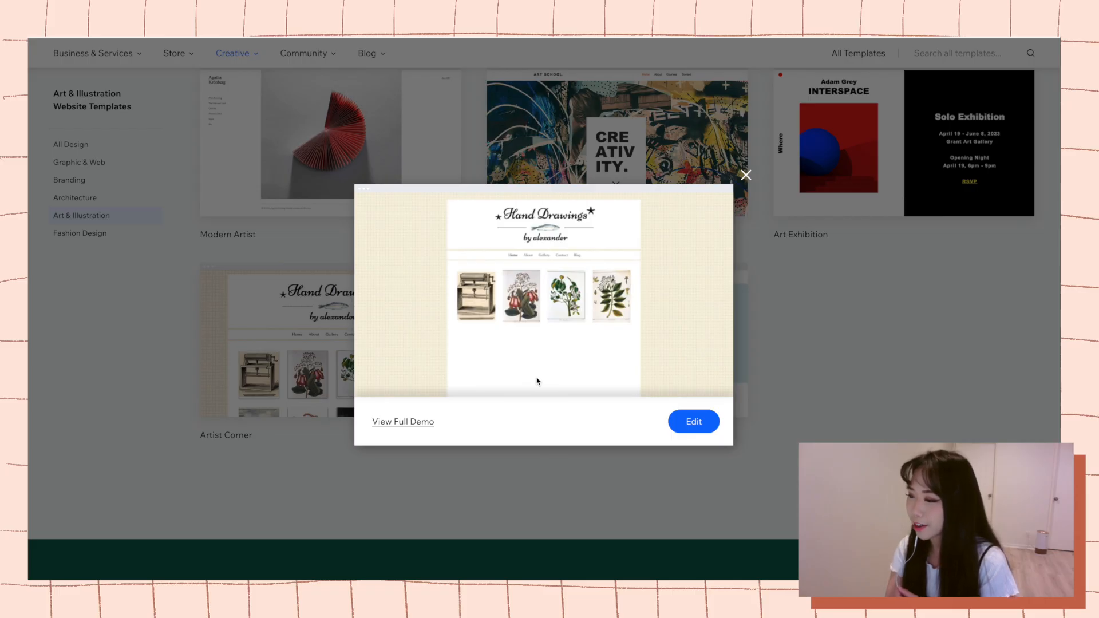
{"action": "scroll", "coordinate": [736, 277], "scroll_direction": "down", "scroll_amount": 3}
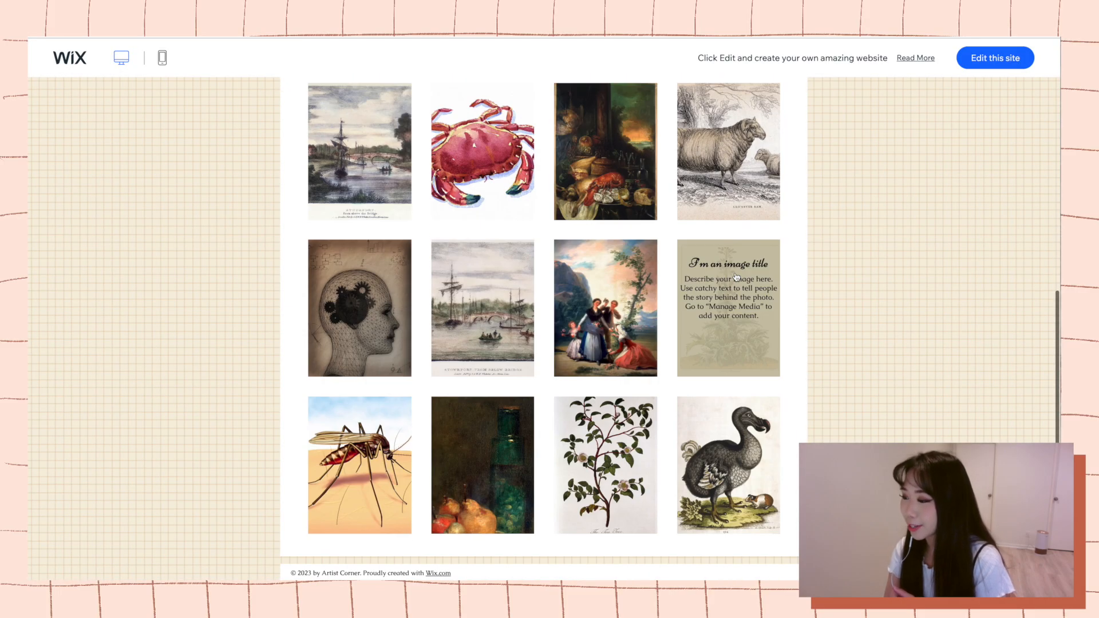
{"action": "scroll", "coordinate": [735, 277], "scroll_direction": "up", "scroll_amount": 4}
{"action": "scroll", "coordinate": [736, 277], "scroll_direction": "up", "scroll_amount": 2}
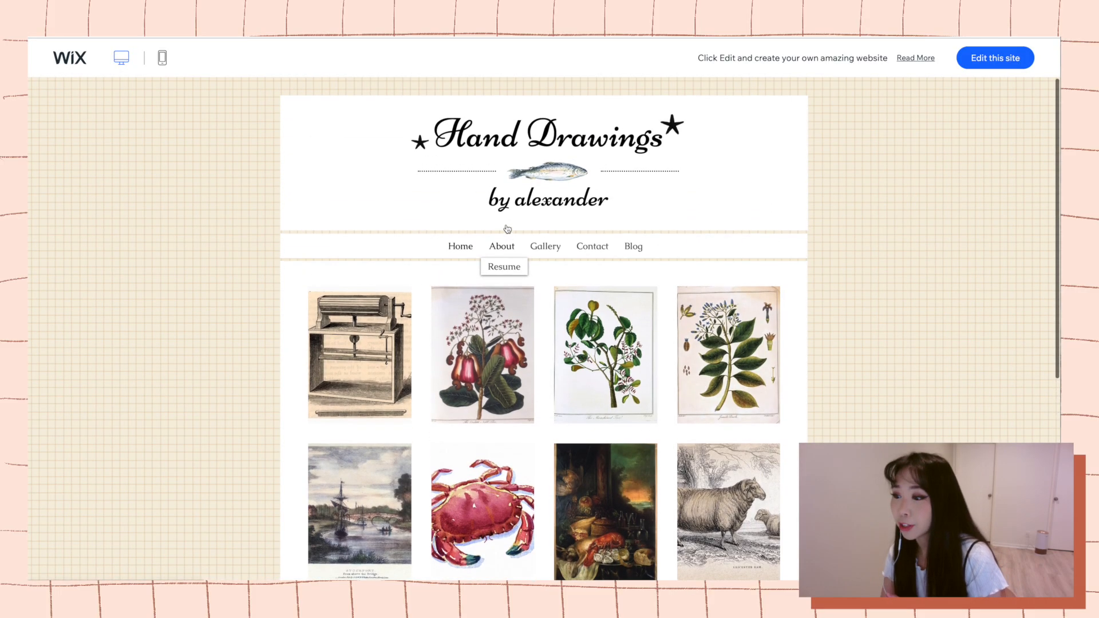
View the About, Gallery and Contact pages of the Artist Corner demo.
{"action": "left_click", "coordinate": [502, 247]}
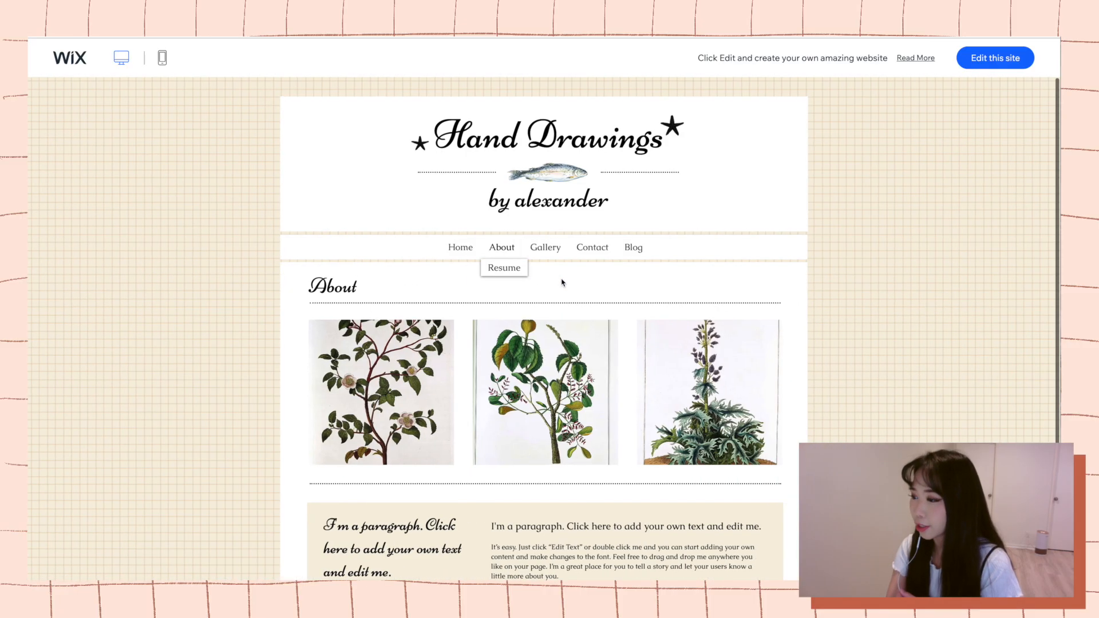
{"action": "scroll", "coordinate": [567, 281], "scroll_direction": "down", "scroll_amount": 2}
{"action": "scroll", "coordinate": [569, 283], "scroll_direction": "down", "scroll_amount": 1}
{"action": "scroll", "coordinate": [571, 234], "scroll_direction": "up", "scroll_amount": 1}
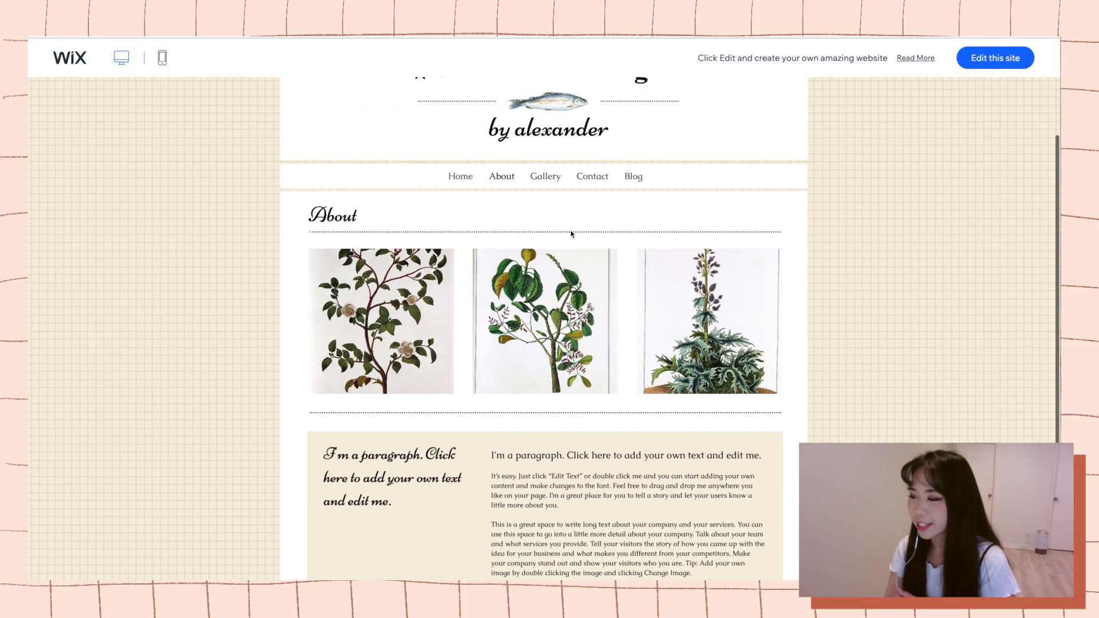
{"action": "left_click", "coordinate": [554, 182]}
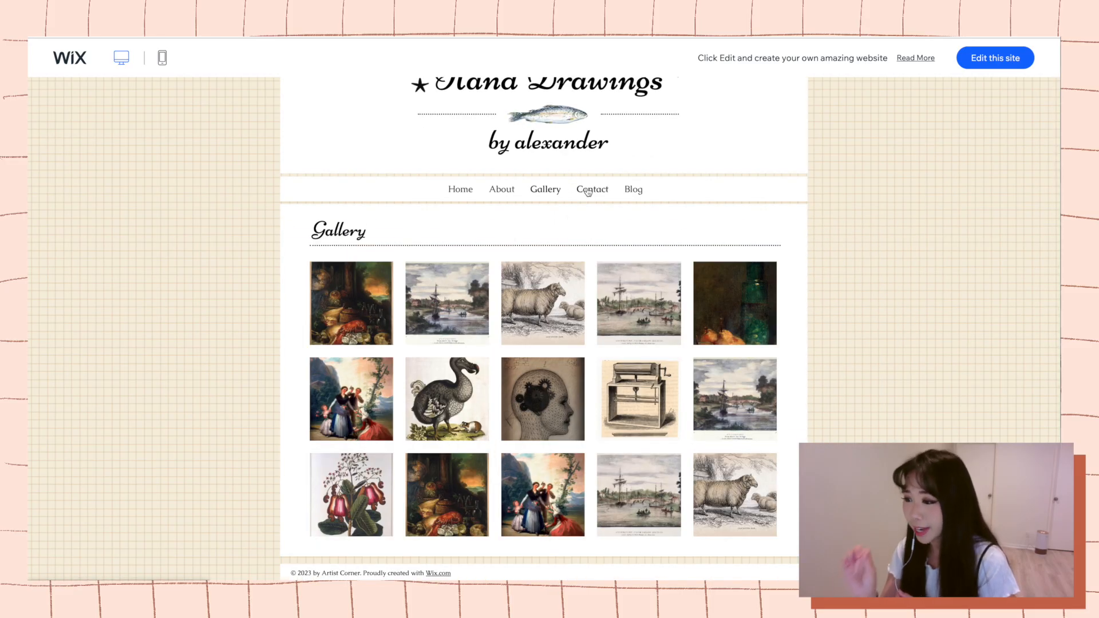
{"action": "left_click", "coordinate": [587, 192]}
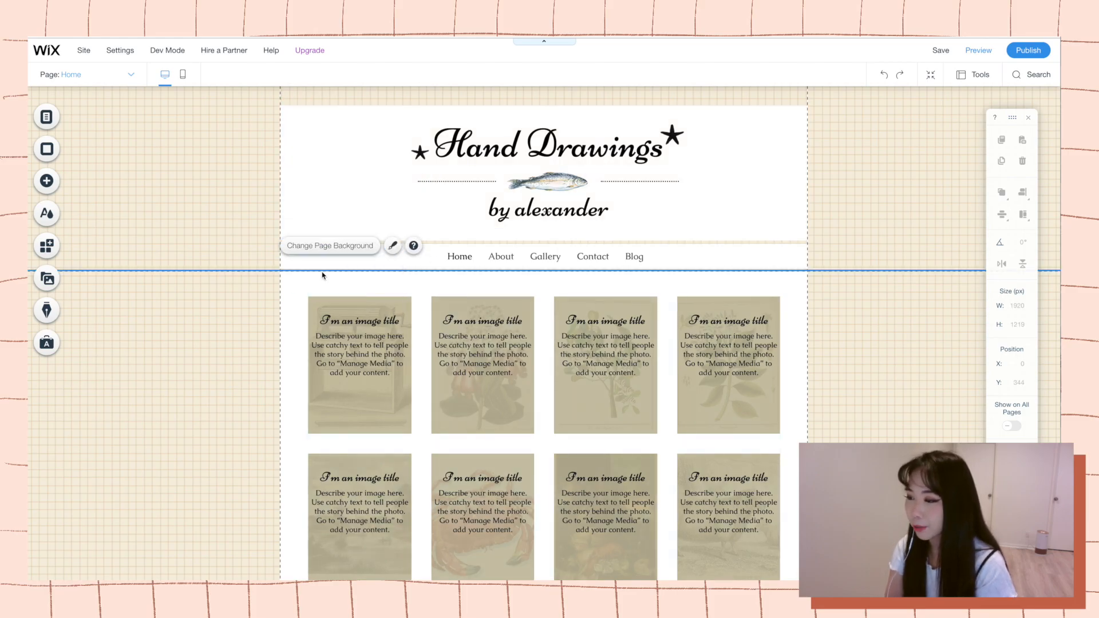
Open the settings of the home page's image gallery, and return to the header box.
{"action": "left_click", "coordinate": [359, 308]}
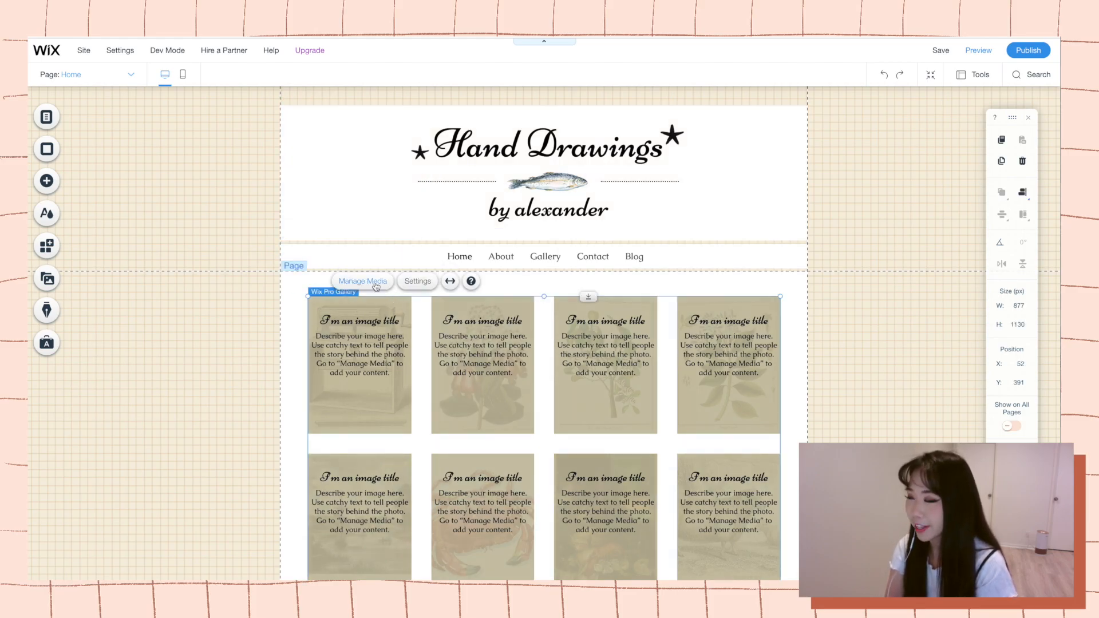
{"action": "left_click", "coordinate": [418, 283]}
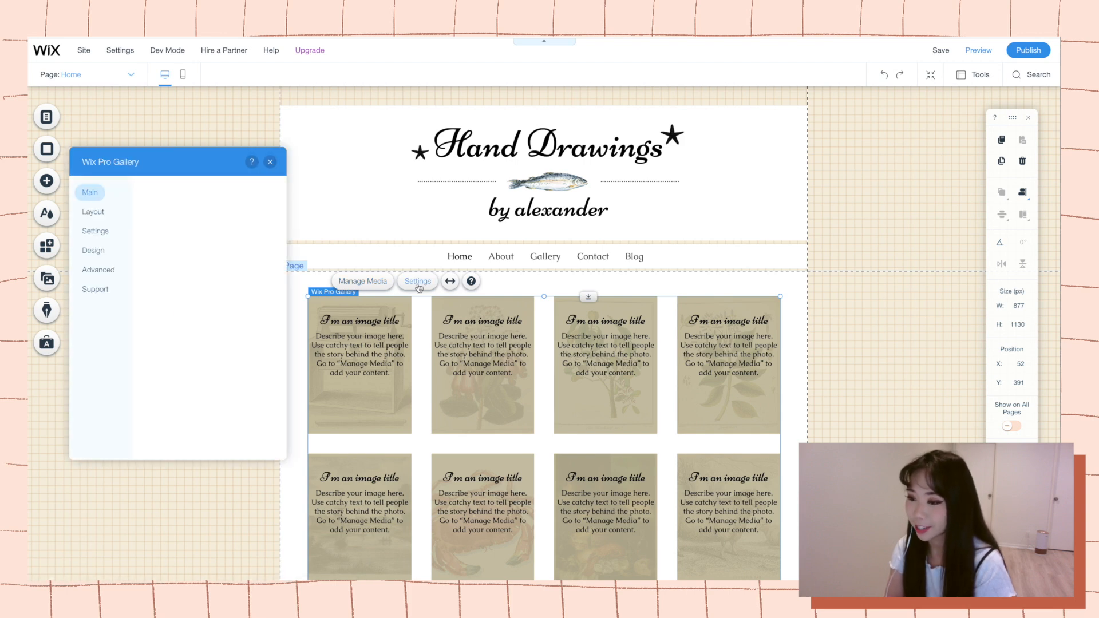
{"action": "left_click", "coordinate": [353, 215]}
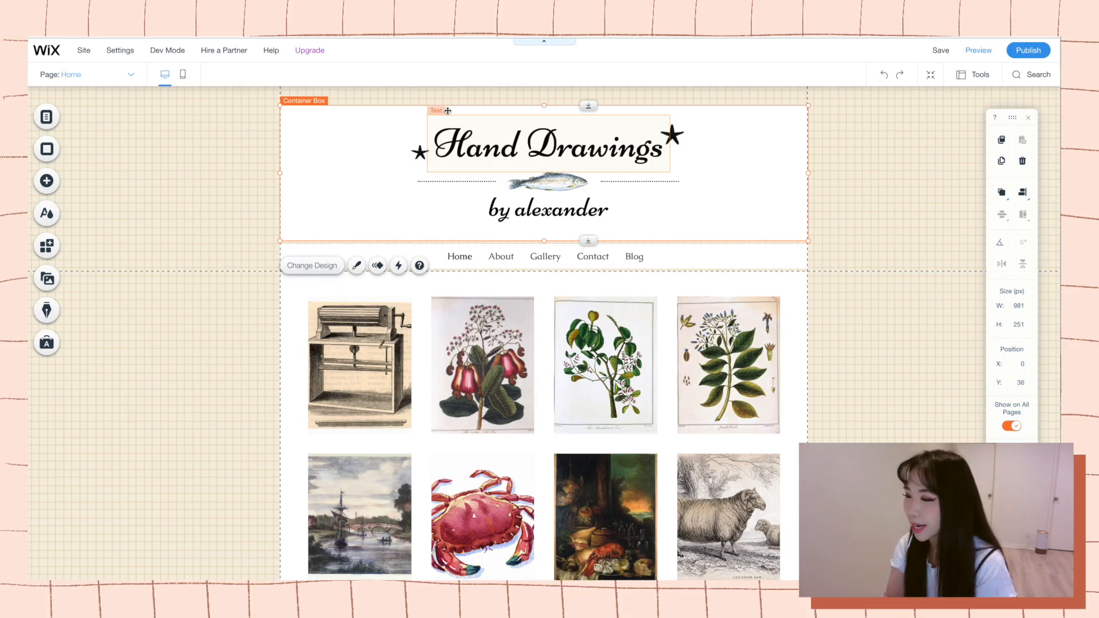
Delete the Hand Drawings title and the fish image from the header, and undo the deletion of the header's container box.
{"action": "left_click", "coordinate": [572, 141]}
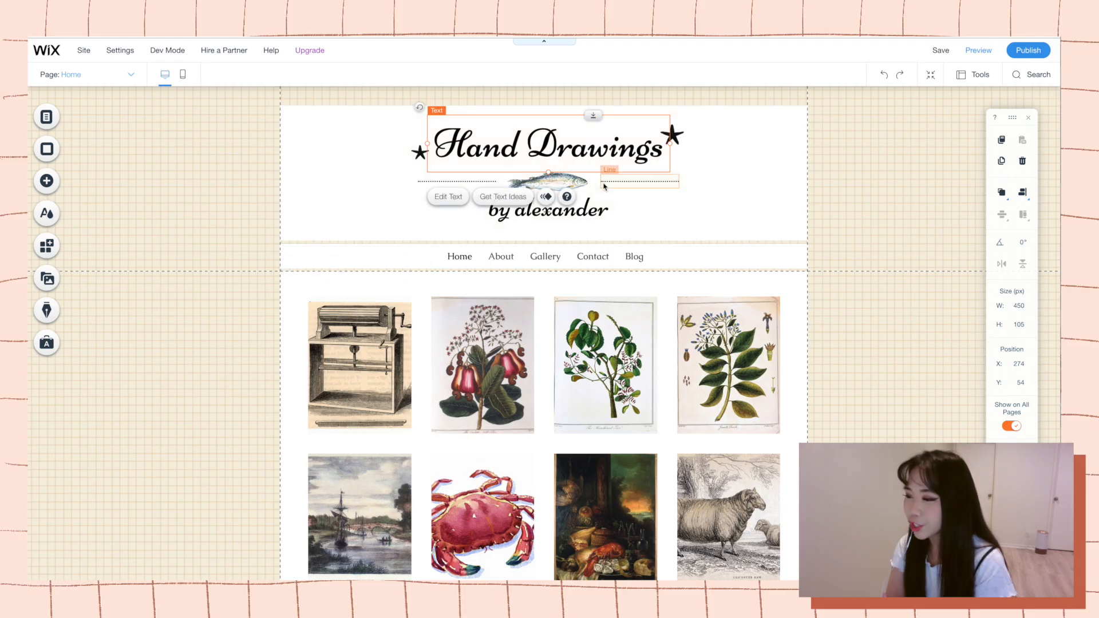
{"action": "key", "text": "Delete"}
{"action": "left_click", "coordinate": [610, 180]}
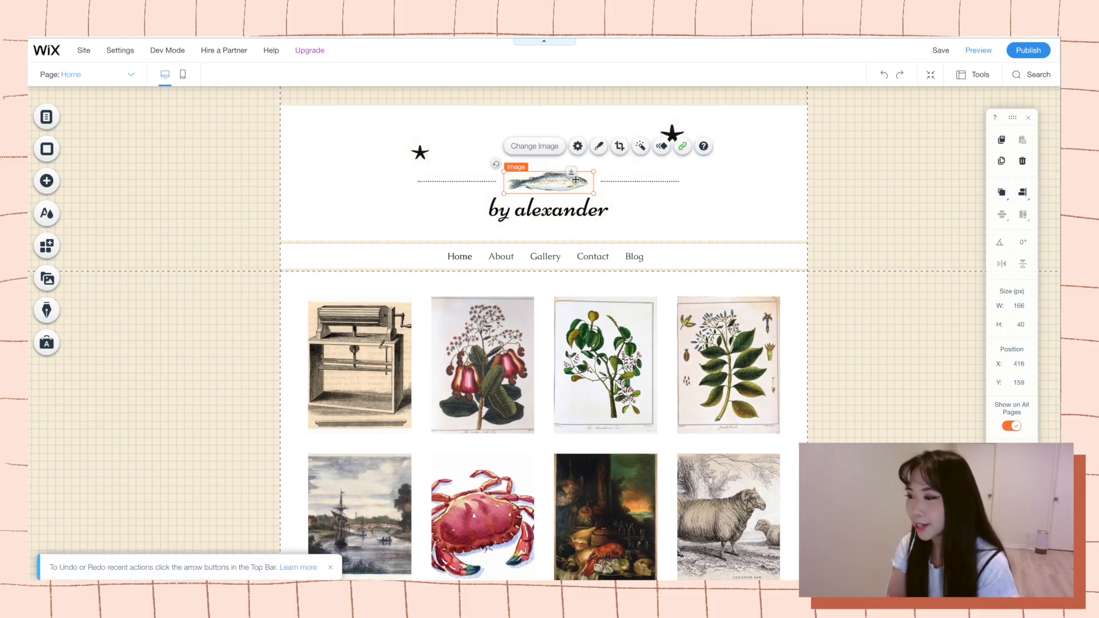
{"action": "key", "text": "Delete"}
{"action": "key", "text": "Delete"}
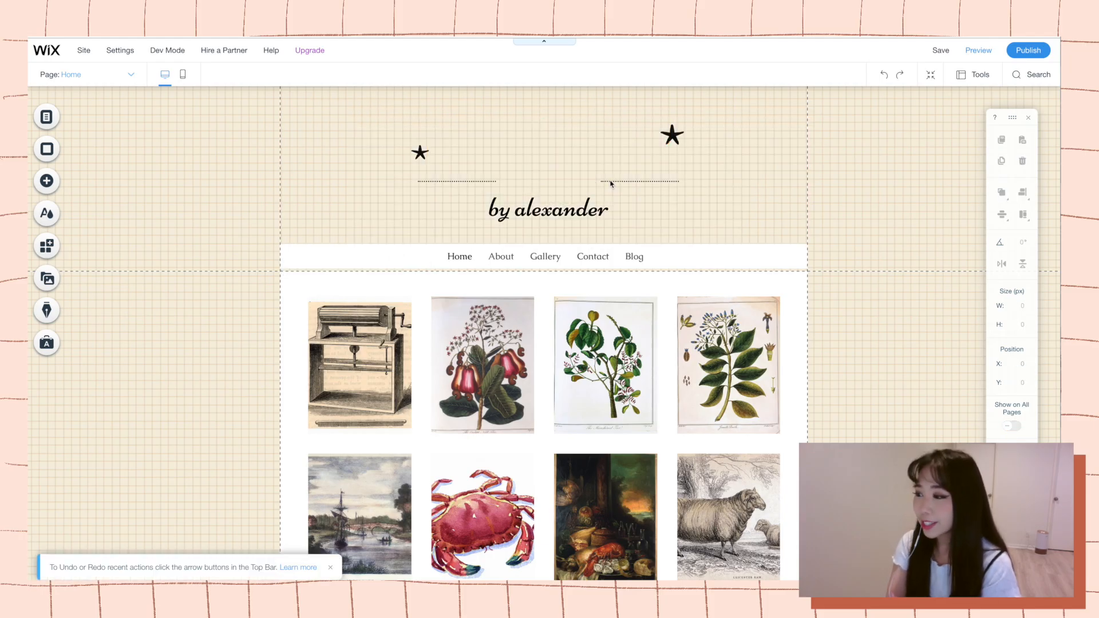
{"action": "key", "text": "ctrl+z"}
Delete both stars, the dotted lines and the "by alexander" text from the header.
{"action": "left_click", "coordinate": [672, 133]}
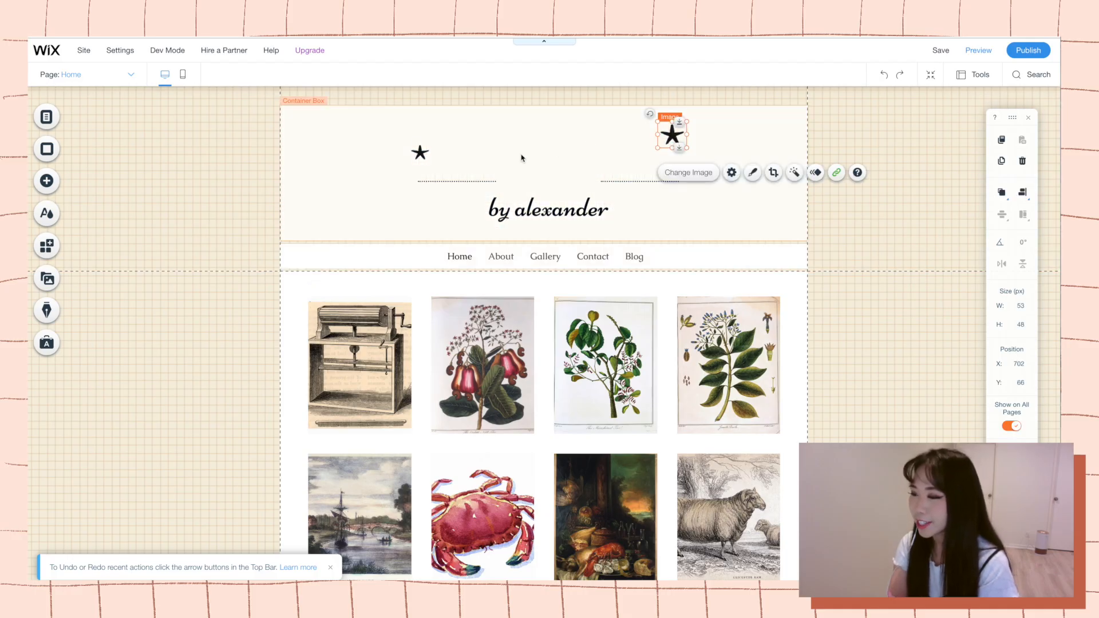
{"action": "key", "text": "Delete"}
{"action": "left_click", "coordinate": [419, 152]}
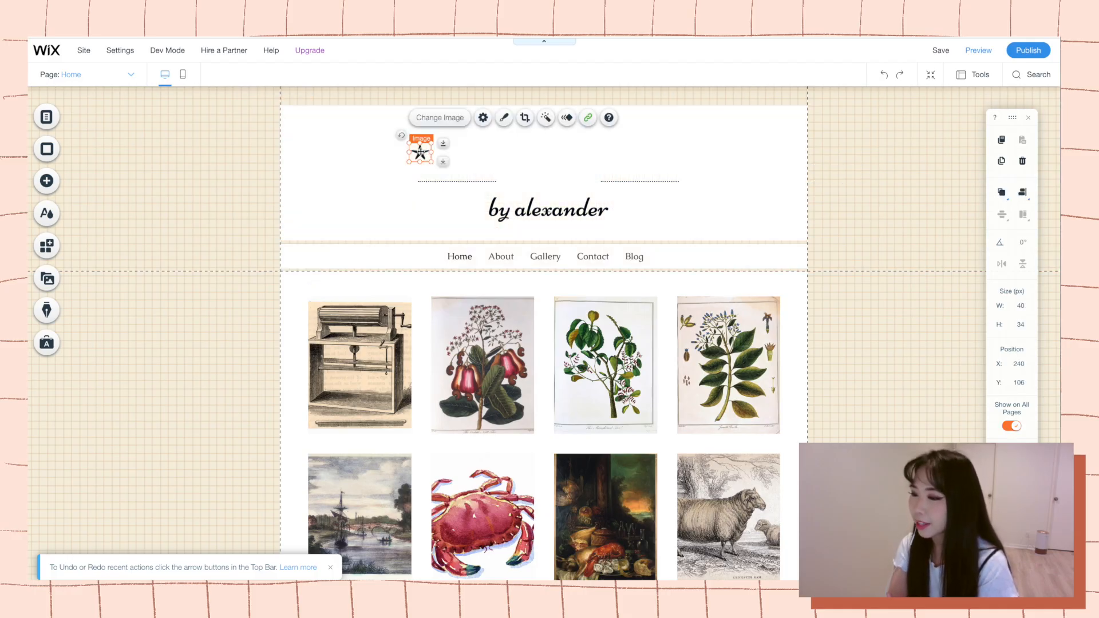
{"action": "key", "text": "Delete"}
{"action": "left_click", "coordinate": [464, 182]}
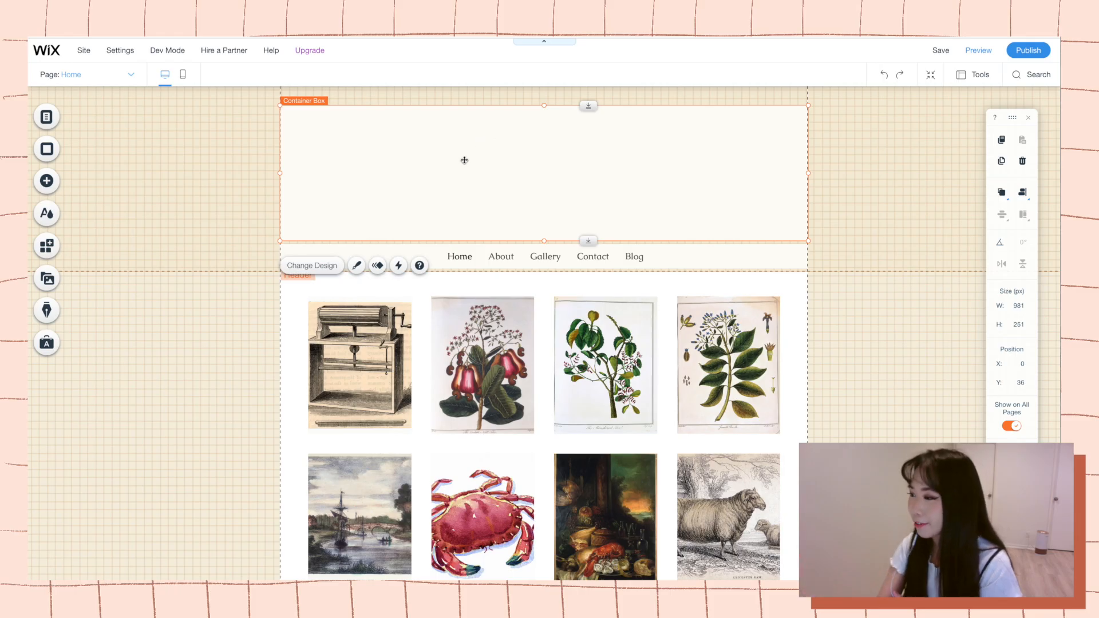
Upload mewtripled_banner.jpg from the computer to the site files and add it to the home page.
{"action": "left_click", "coordinate": [51, 182]}
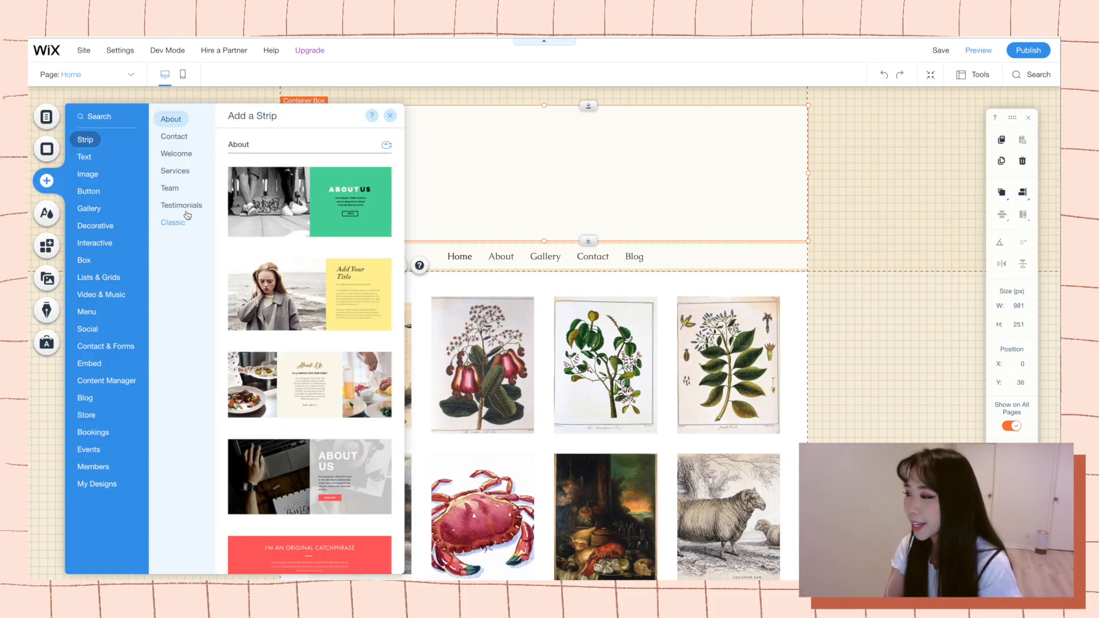
{"action": "left_click", "coordinate": [88, 174]}
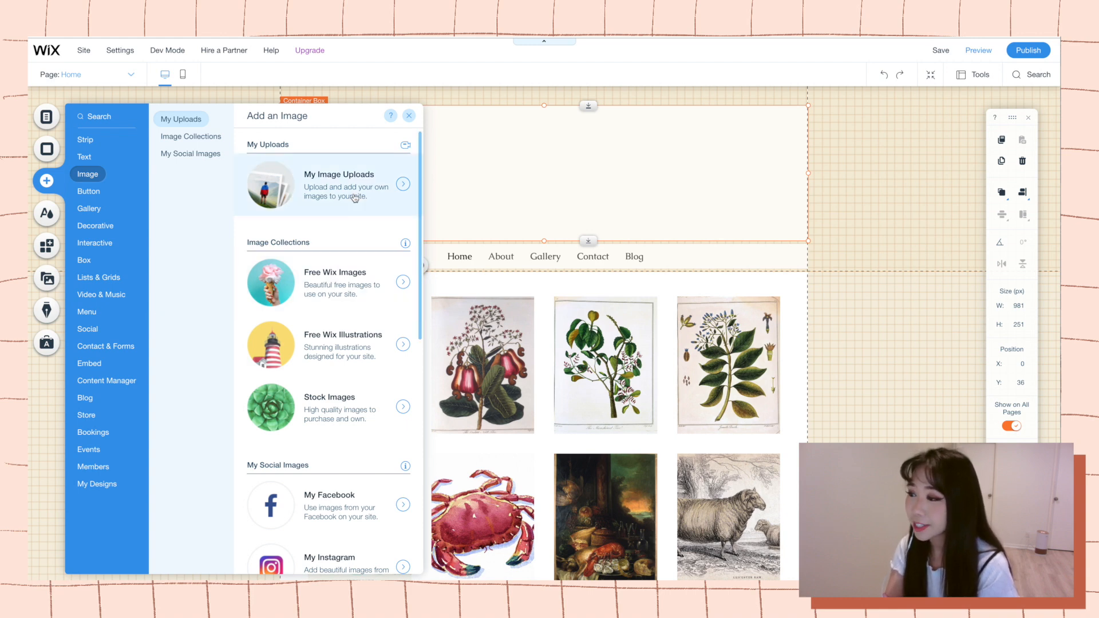
{"action": "left_click", "coordinate": [403, 183]}
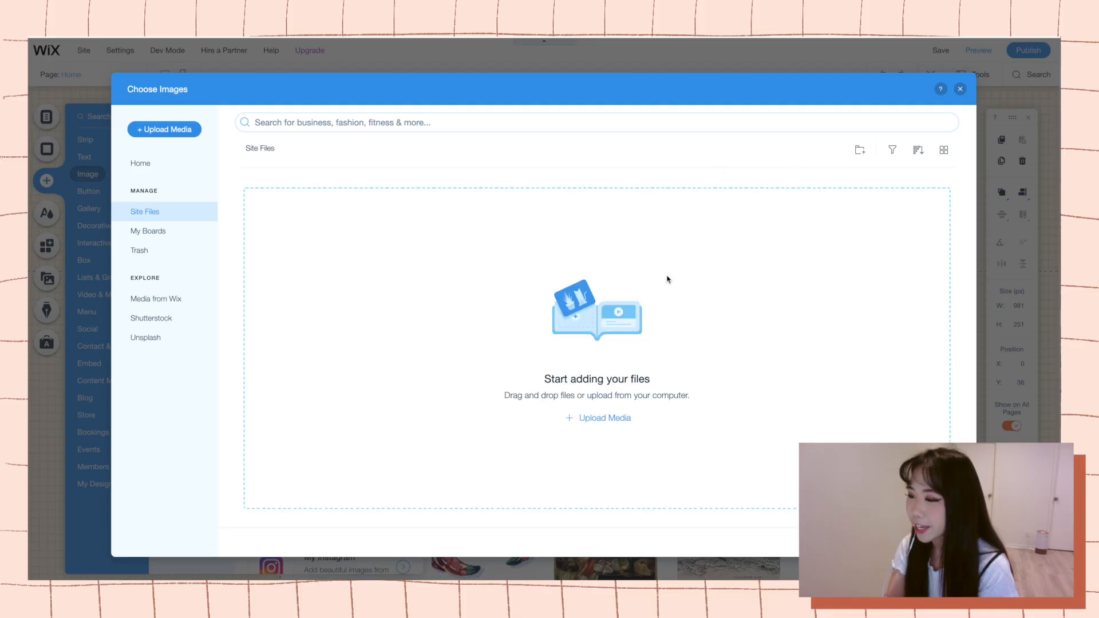
{"action": "left_click", "coordinate": [601, 423]}
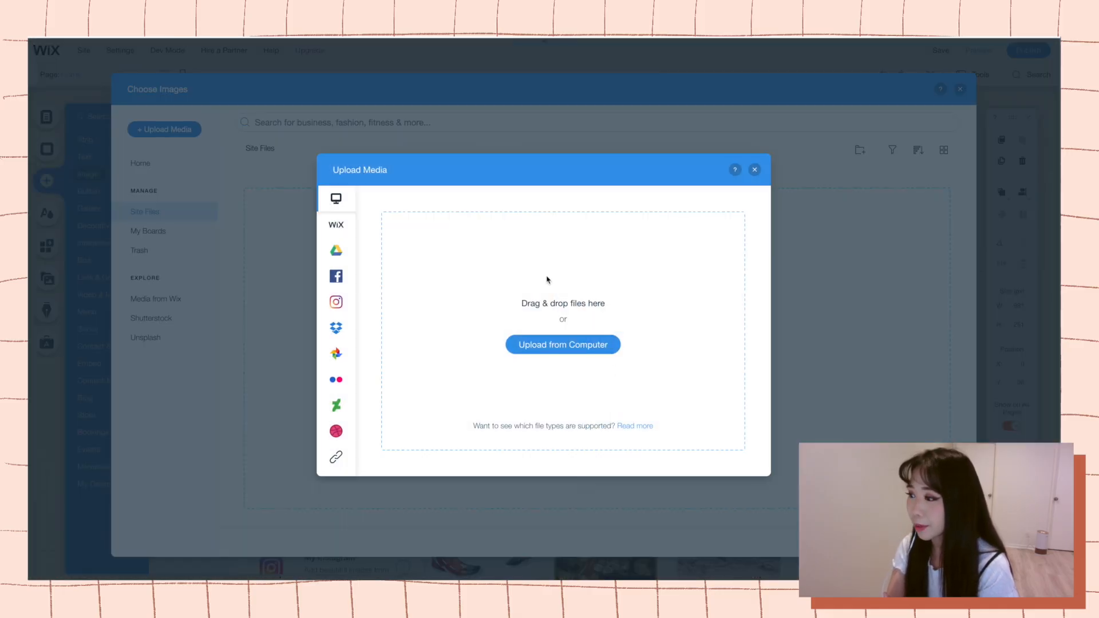
{"action": "left_click", "coordinate": [563, 345]}
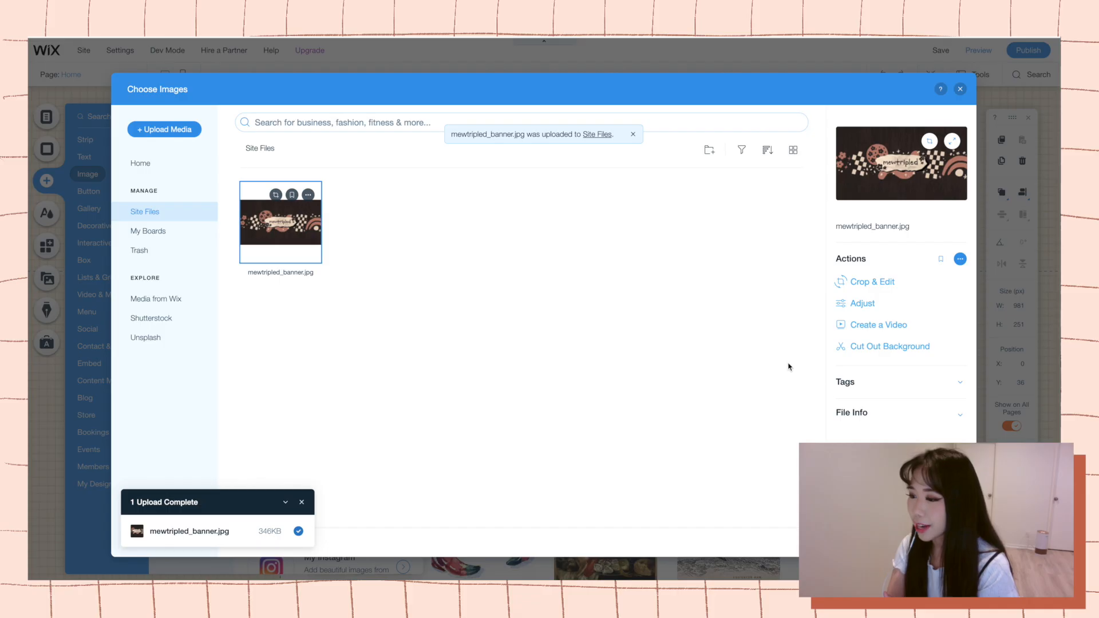
{"action": "left_click", "coordinate": [933, 542]}
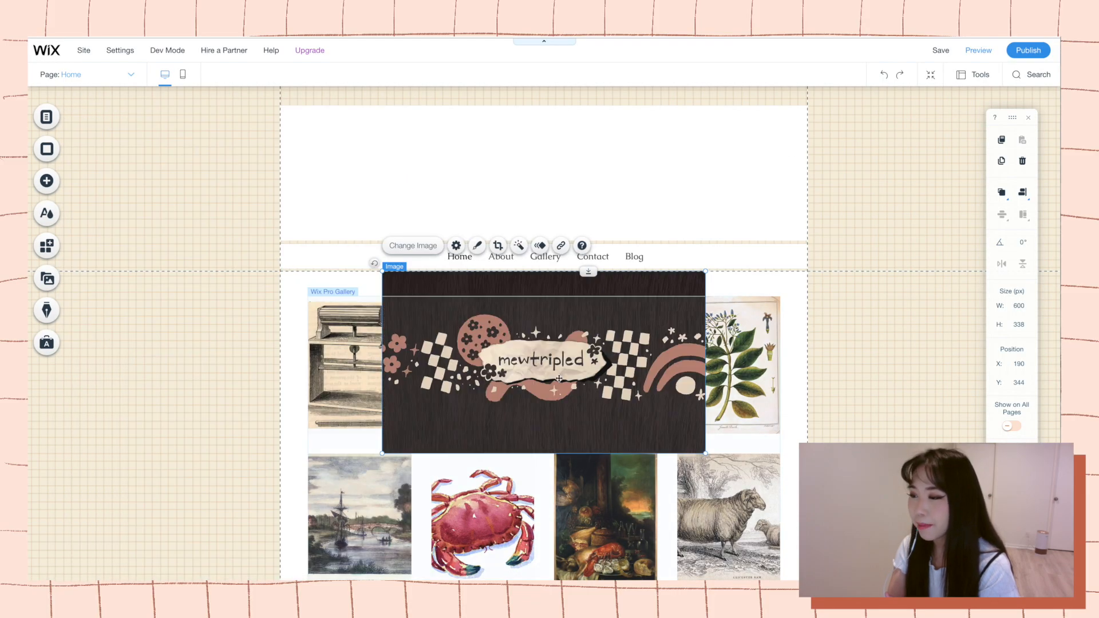
Move the mewtripled banner into the empty header box and resize it to fill the box.
{"action": "left_click_drag", "start_coordinate": [575, 386], "coordinate": [482, 226]}
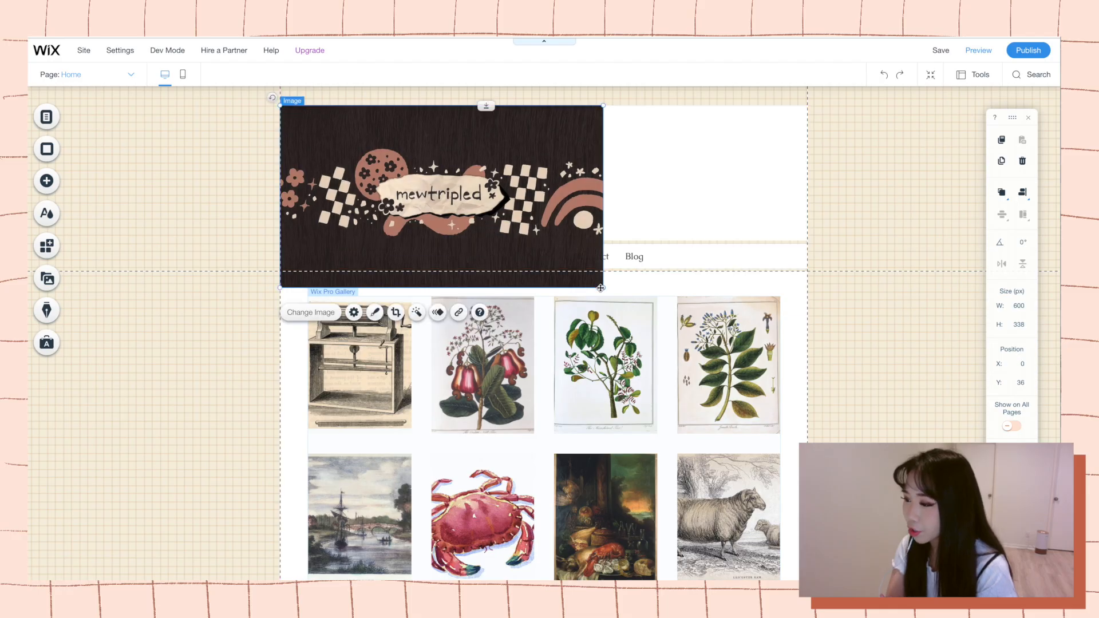
{"action": "mouse_move", "coordinate": [600, 287]}
{"action": "left_mouse_down"}
{"action": "mouse_move", "coordinate": [678, 326]}
{"action": "mouse_move", "coordinate": [601, 291]}
{"action": "left_mouse_up"}
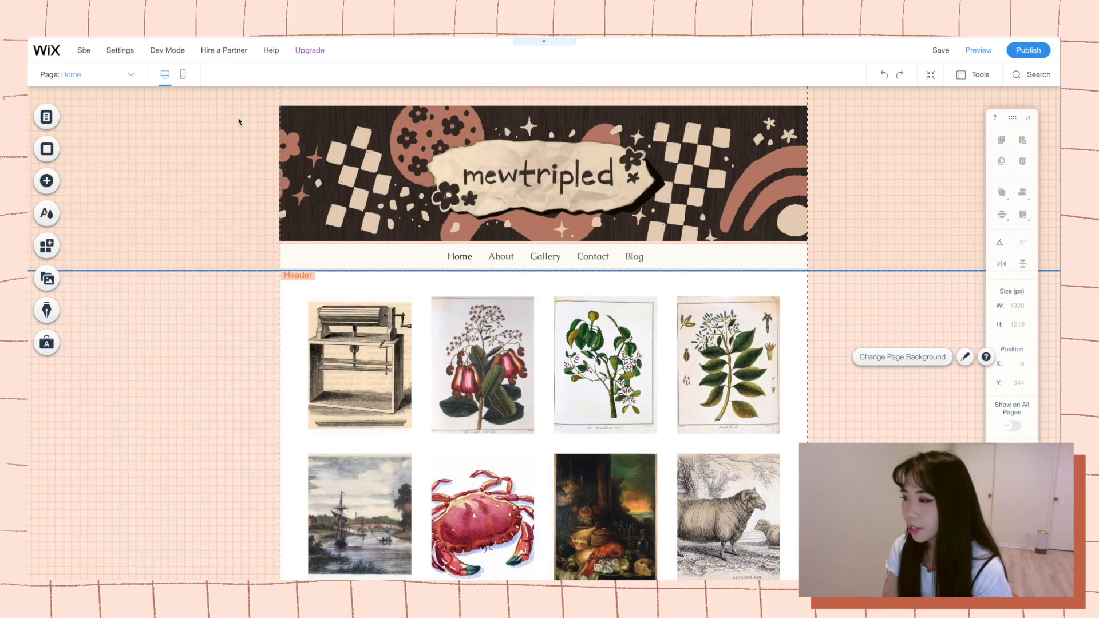
Rename the Home page to Sketchbook in the horizontal menu's page list.
{"action": "left_click", "coordinate": [426, 256]}
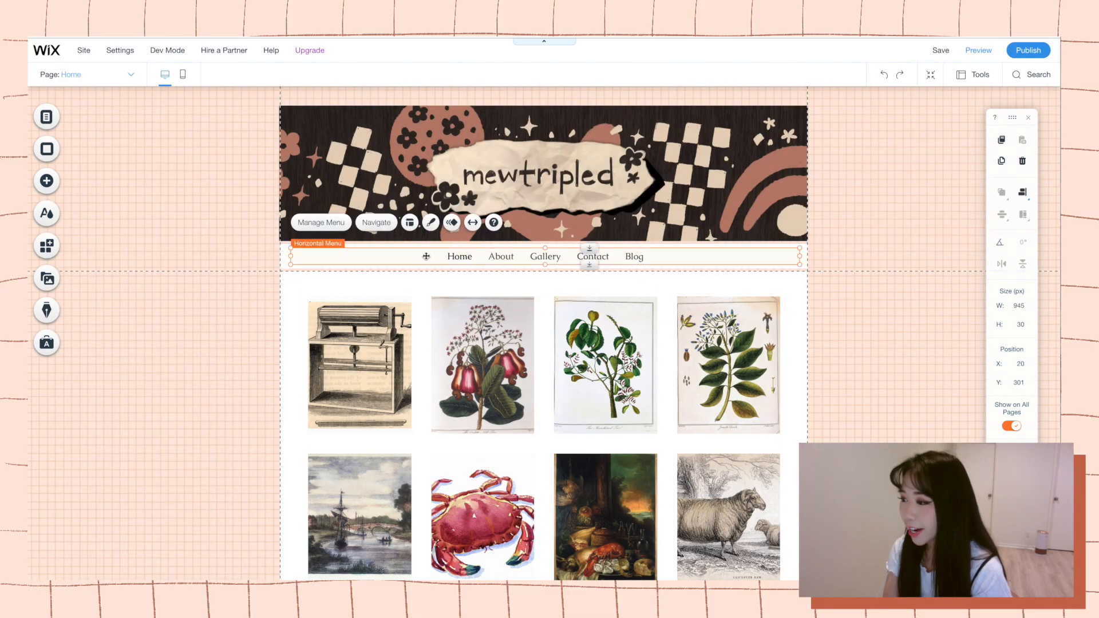
{"action": "left_click", "coordinate": [342, 224]}
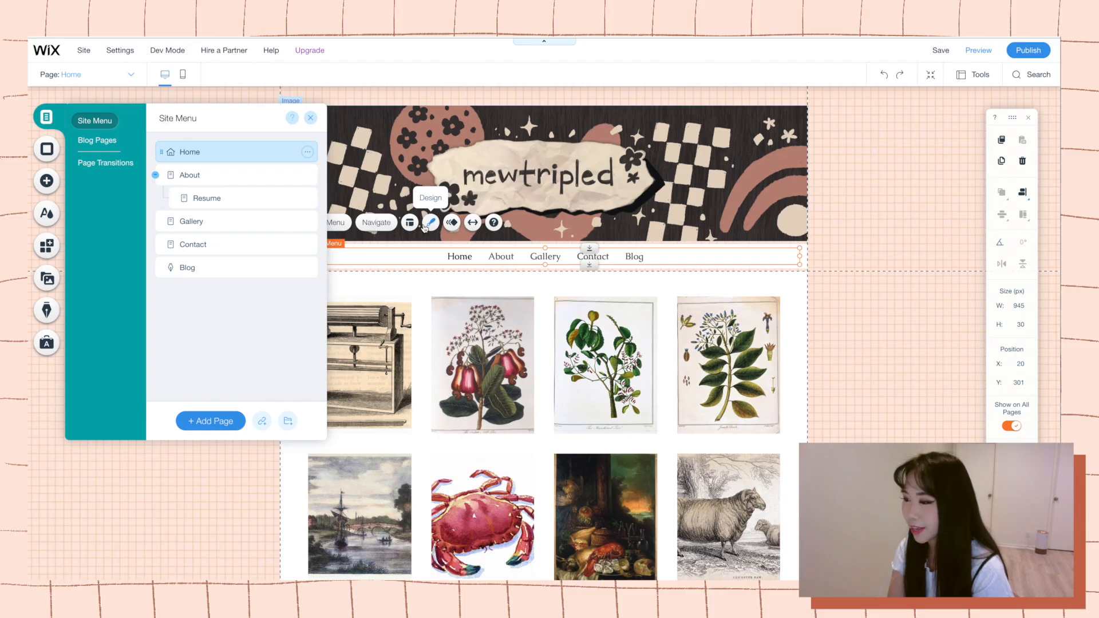
{"action": "double_click", "coordinate": [231, 152]}
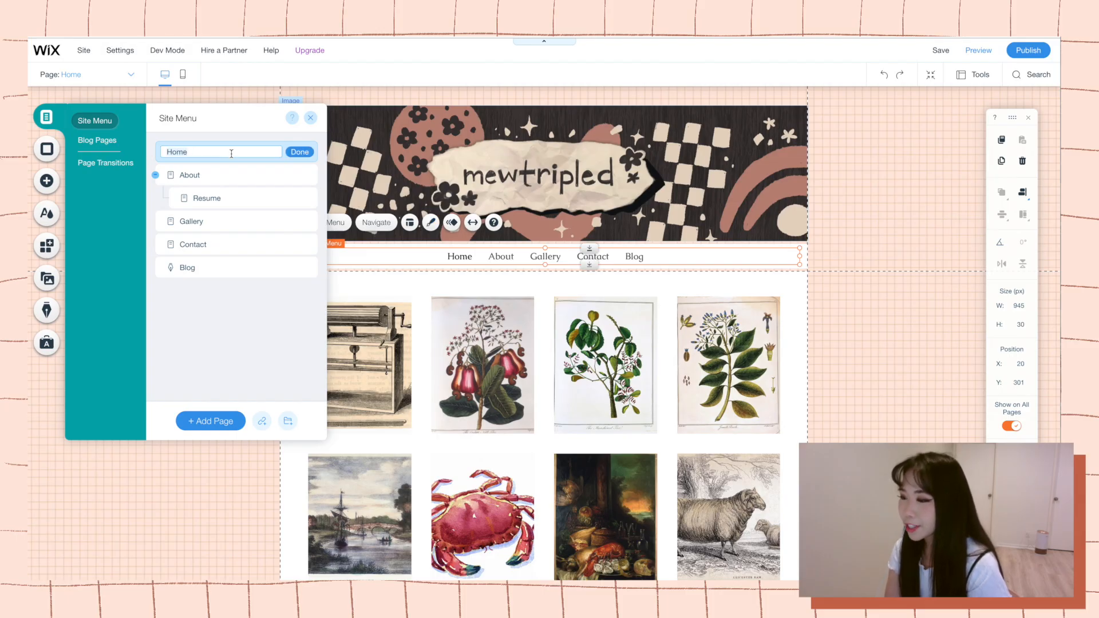
{"action": "type", "text": "Sketchb"}
{"action": "type", "text": "ook"}
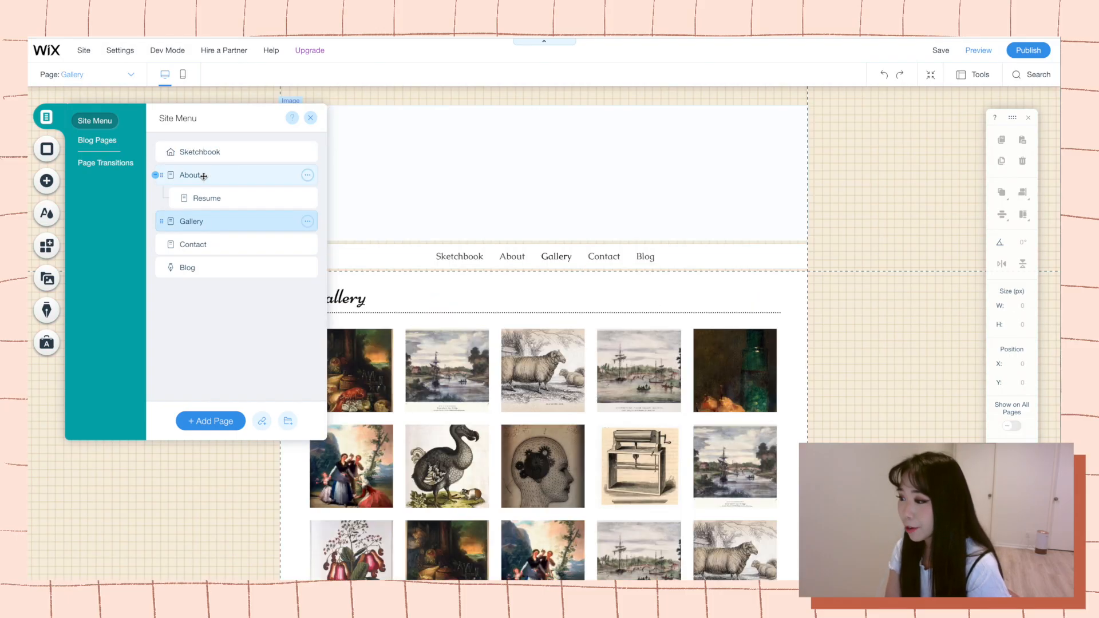
Move the Resume page out from under About to the top level of the site menu.
{"action": "left_click_drag", "start_coordinate": [205, 198], "coordinate": [198, 273]}
{"action": "left_click", "coordinate": [307, 198]}
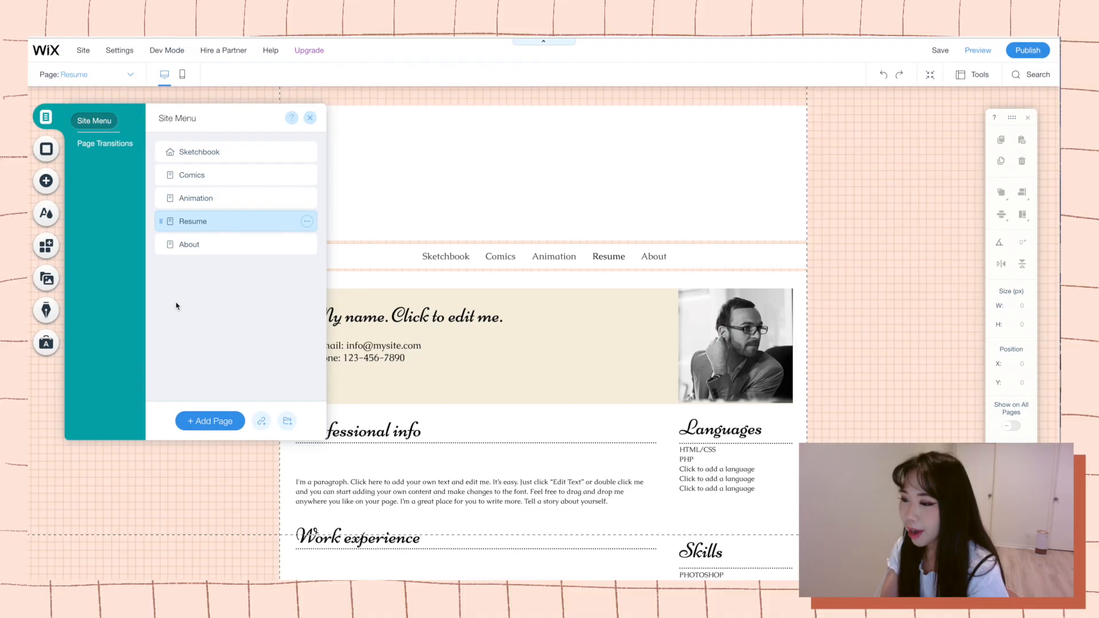
Look over the About and Resume pages by opening each one from the site's page list.
{"action": "left_click", "coordinate": [183, 245]}
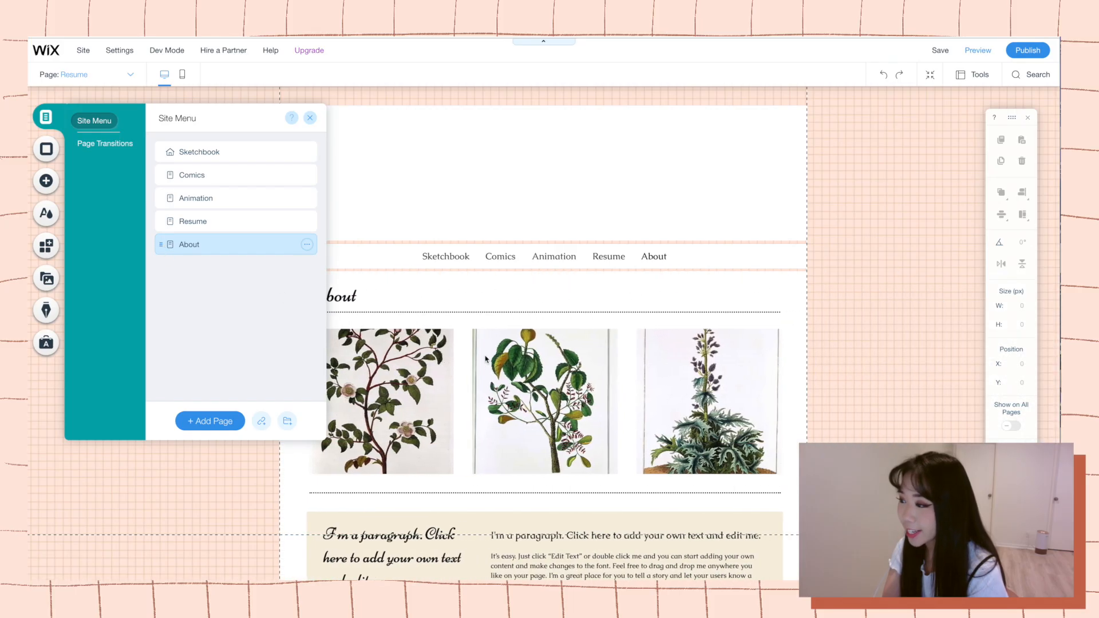
{"action": "left_click", "coordinate": [184, 227]}
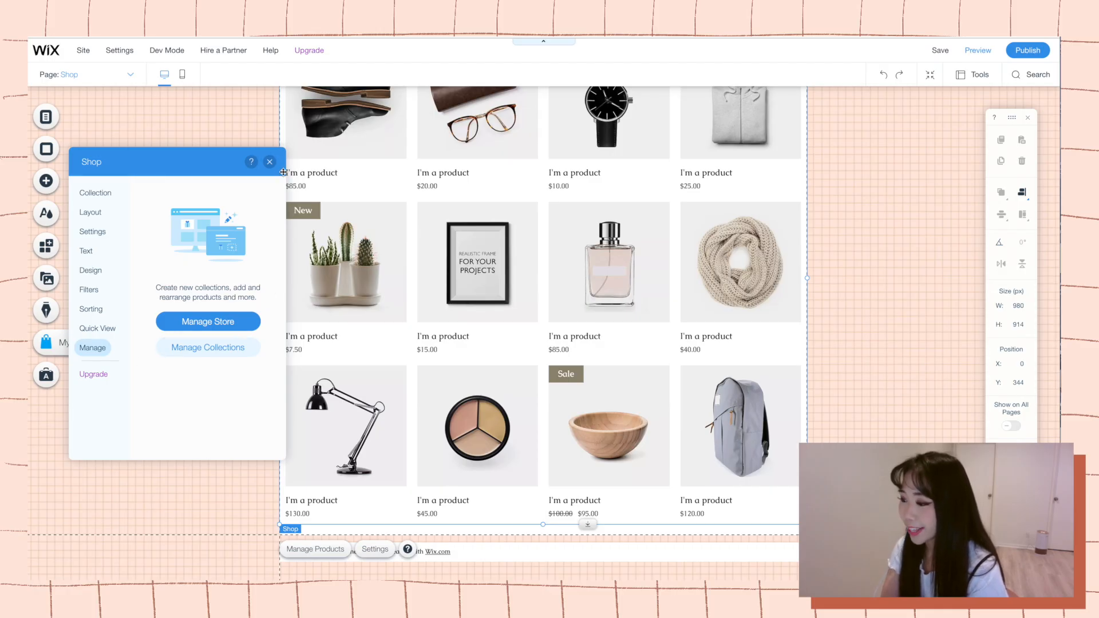
Try to delete the Wix Stores product gallery directly from the Shop page.
{"action": "left_click", "coordinate": [269, 162]}
{"action": "scroll", "coordinate": [314, 317], "scroll_direction": "up", "scroll_amount": 4}
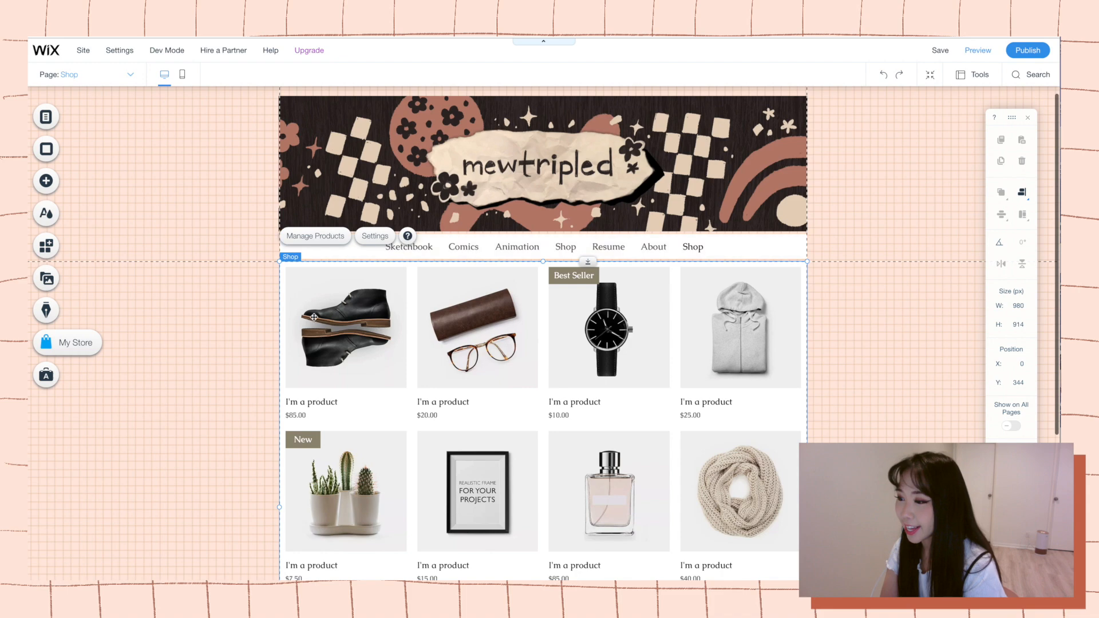
{"action": "key", "text": "Delete"}
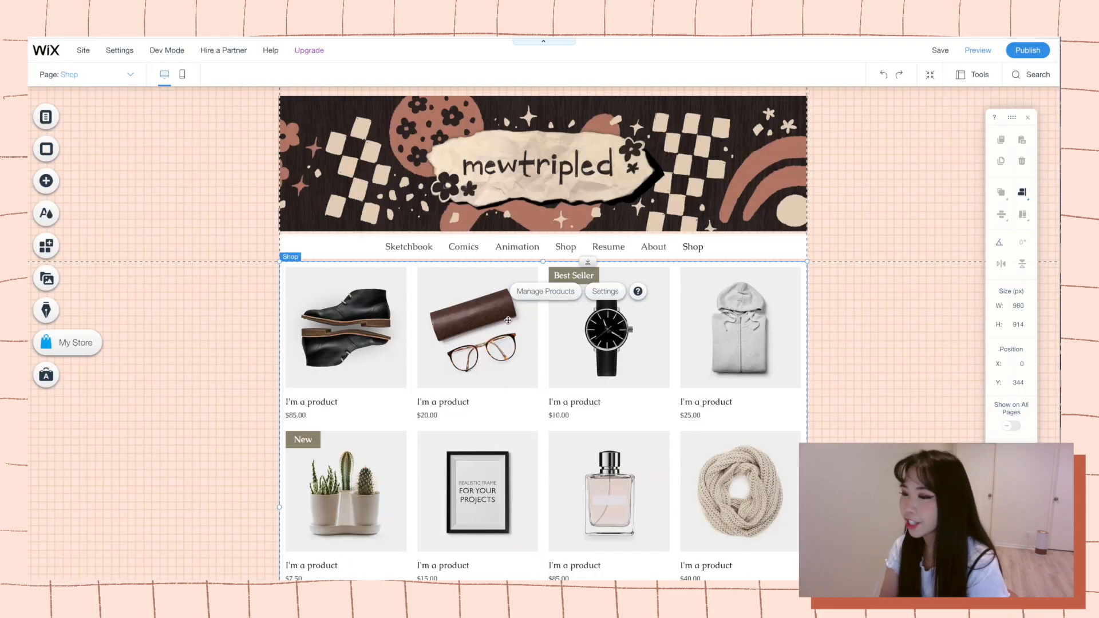
{"action": "right_click", "coordinate": [507, 320]}
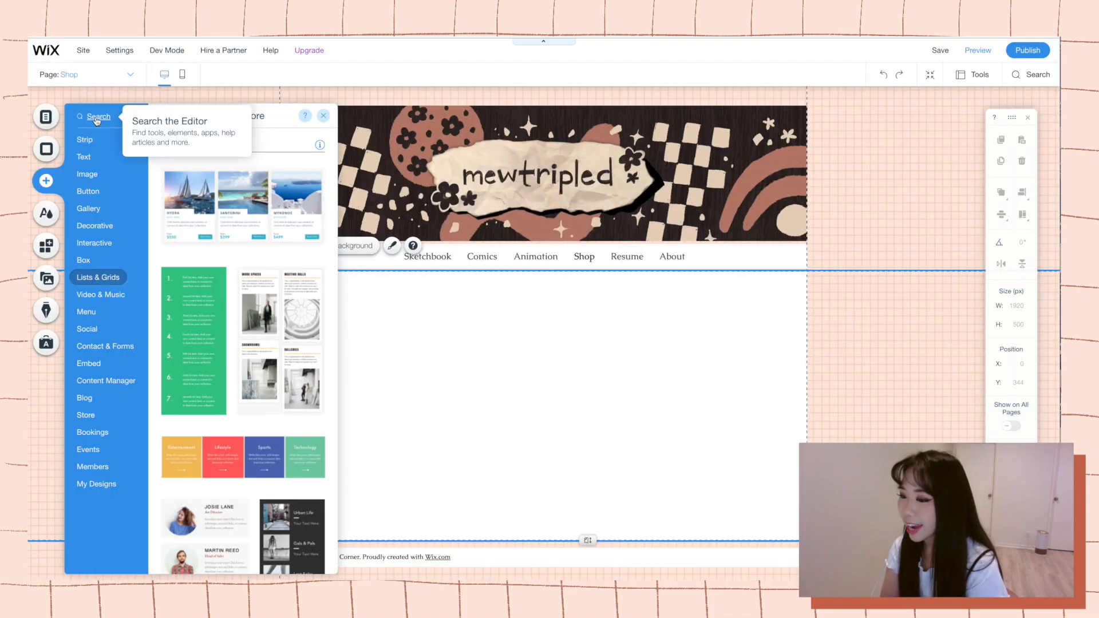
Add the Etsy Shop app, found by searching for etsy, to the site and authorize its connection to the Etsy account.
{"action": "left_click", "coordinate": [97, 118]}
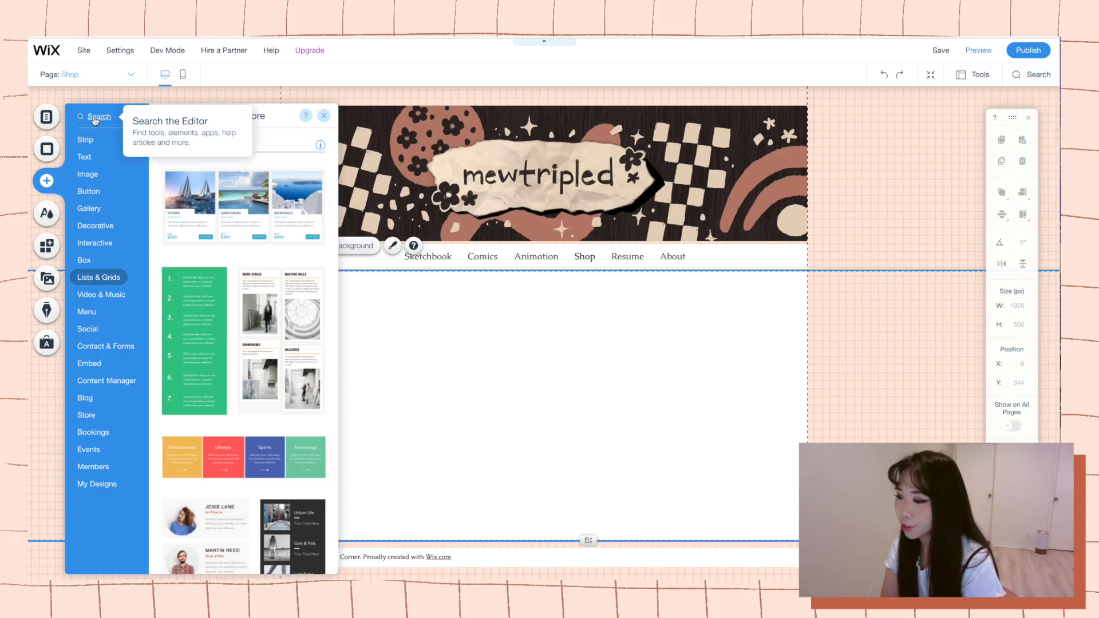
{"action": "type", "text": "ets"}
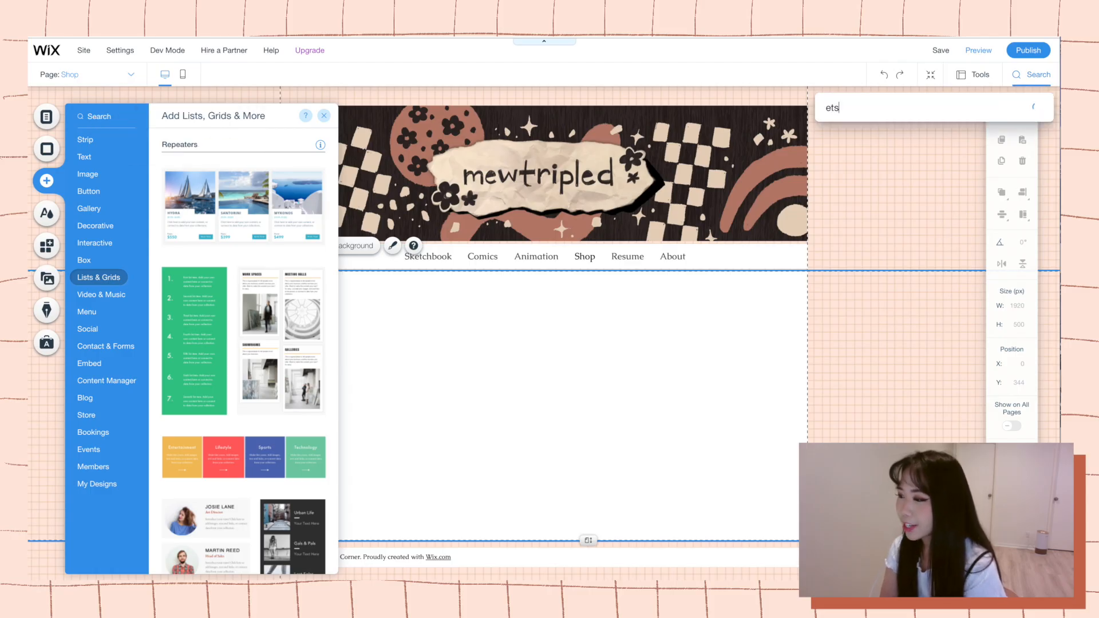
{"action": "type", "text": "y"}
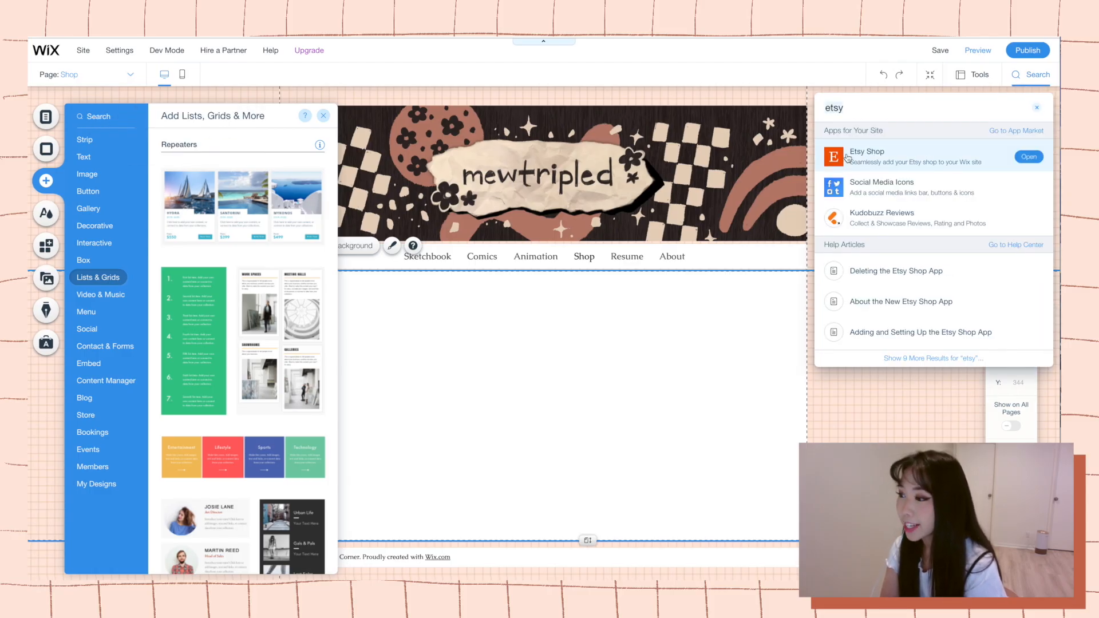
{"action": "left_click", "coordinate": [847, 158]}
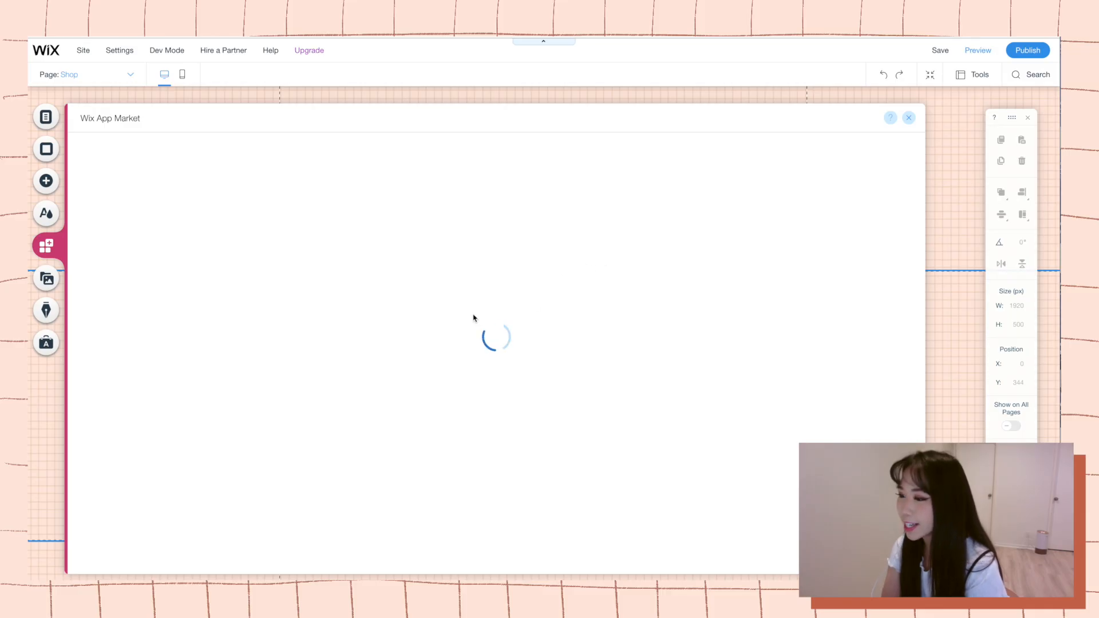
{"action": "left_click", "coordinate": [297, 337]}
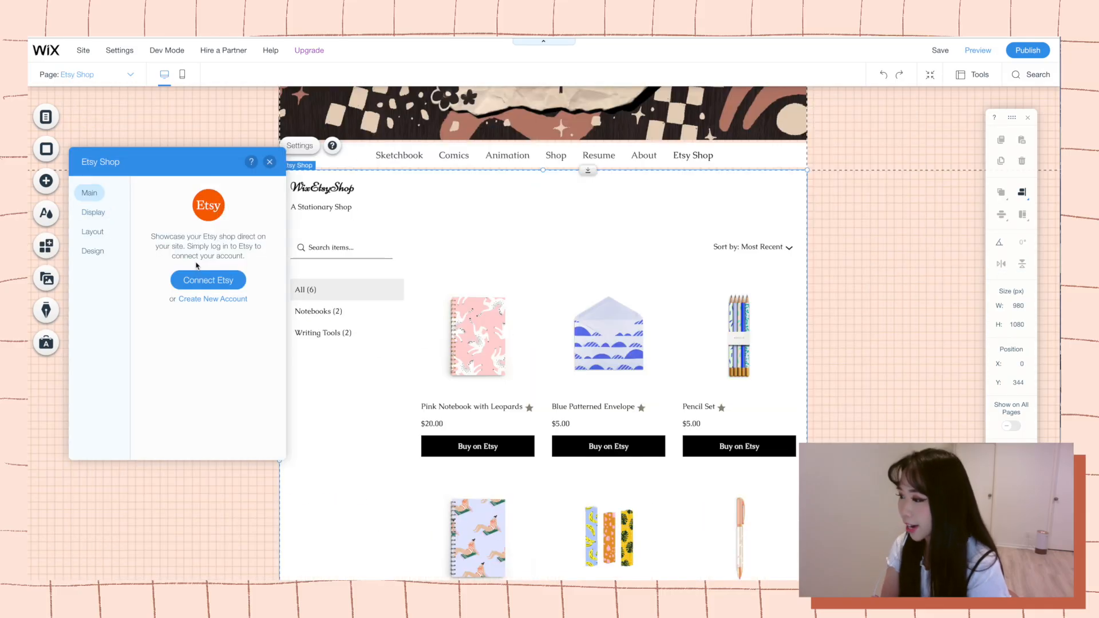
{"action": "left_click", "coordinate": [204, 281]}
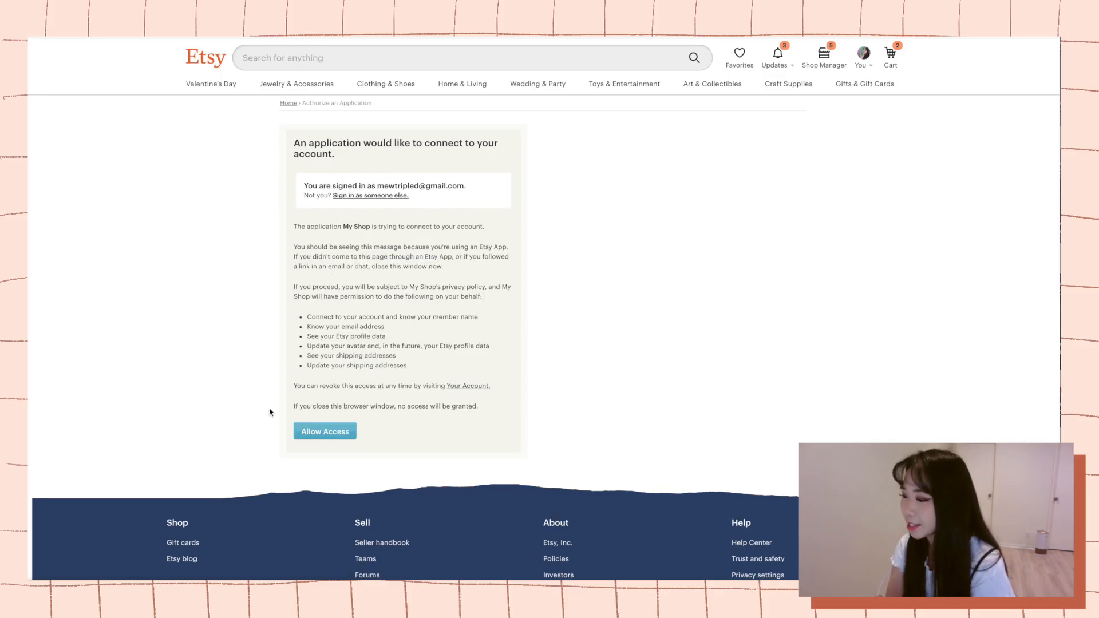
{"action": "left_click", "coordinate": [329, 436]}
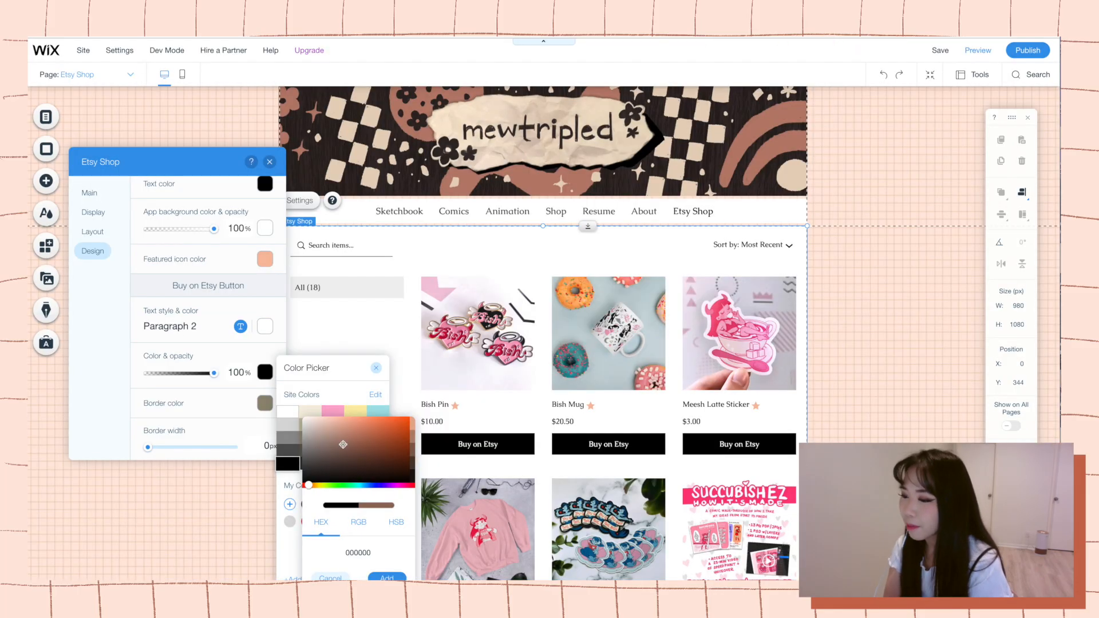
Set the fill color of the Buy on Etsy buttons to brown and check the product listings.
{"action": "left_click", "coordinate": [387, 578]}
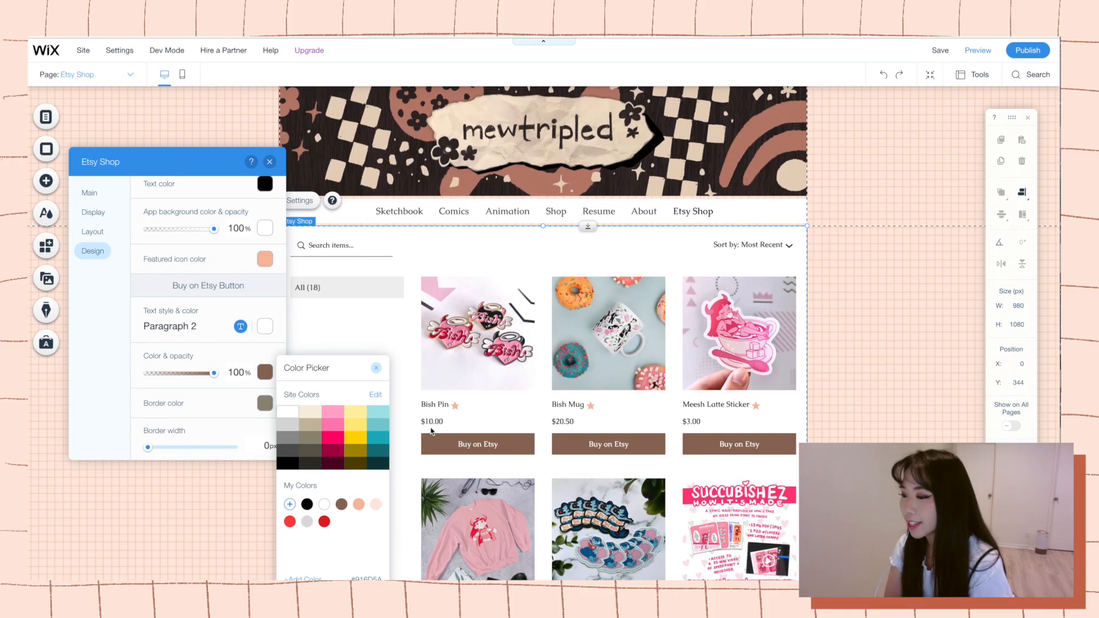
{"action": "left_click", "coordinate": [375, 368]}
{"action": "scroll", "coordinate": [343, 423], "scroll_direction": "down", "scroll_amount": 2}
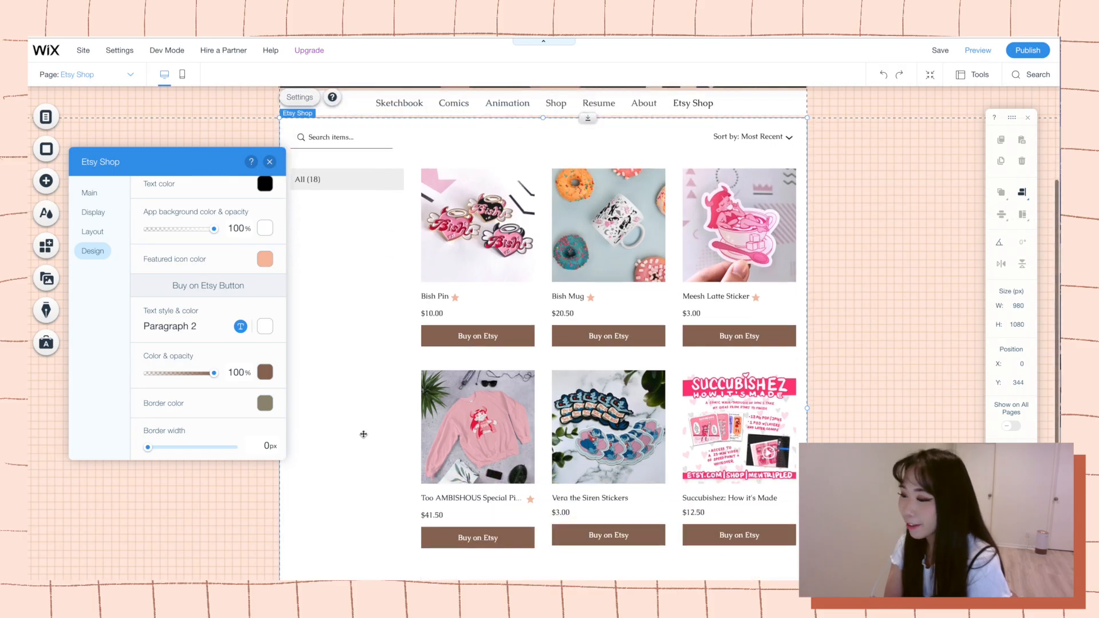
{"action": "scroll", "coordinate": [359, 423], "scroll_direction": "down", "scroll_amount": 2}
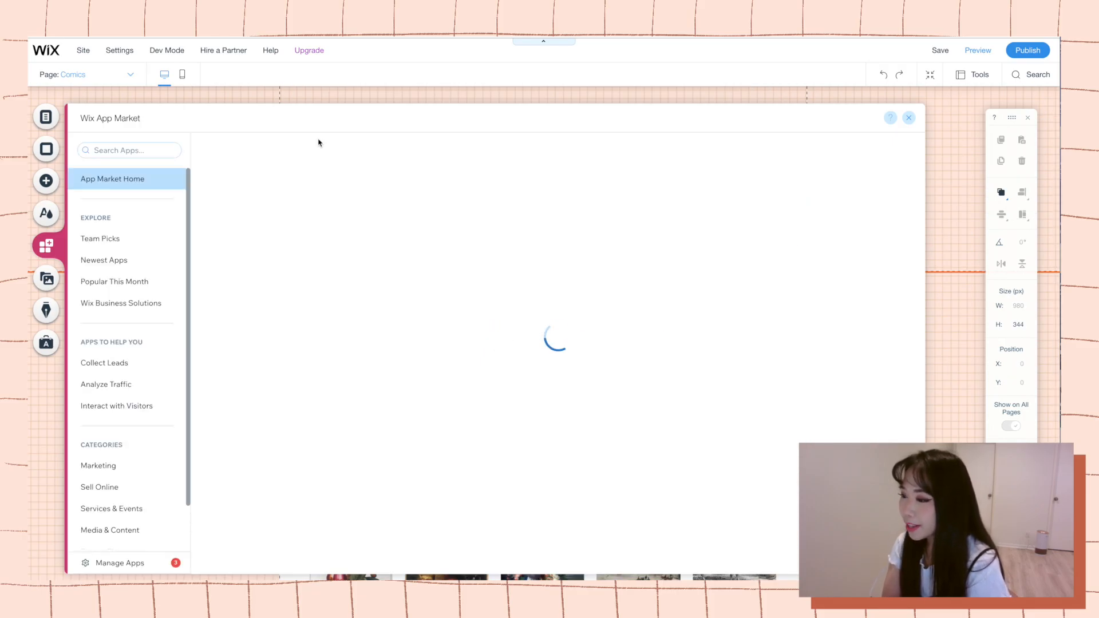
Search the App Market for instagtam and add the free Instagram Feed app by Wix to the Comics page.
{"action": "left_click", "coordinate": [321, 216]}
{"action": "type", "text": "i"}
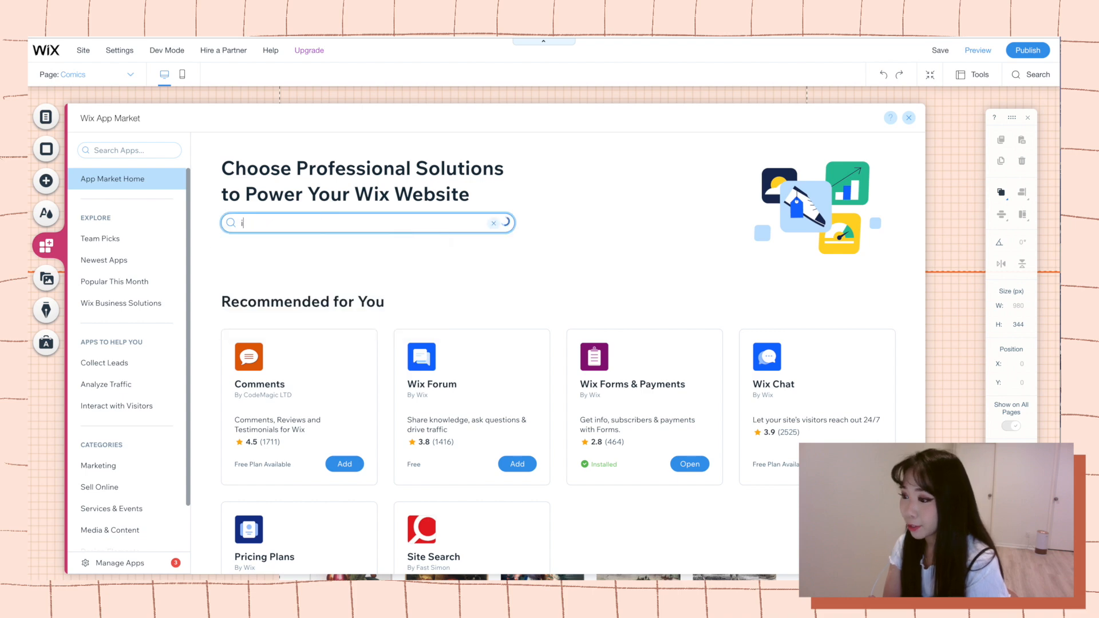
{"action": "type", "text": "nstagtam"}
{"action": "key", "text": "Return"}
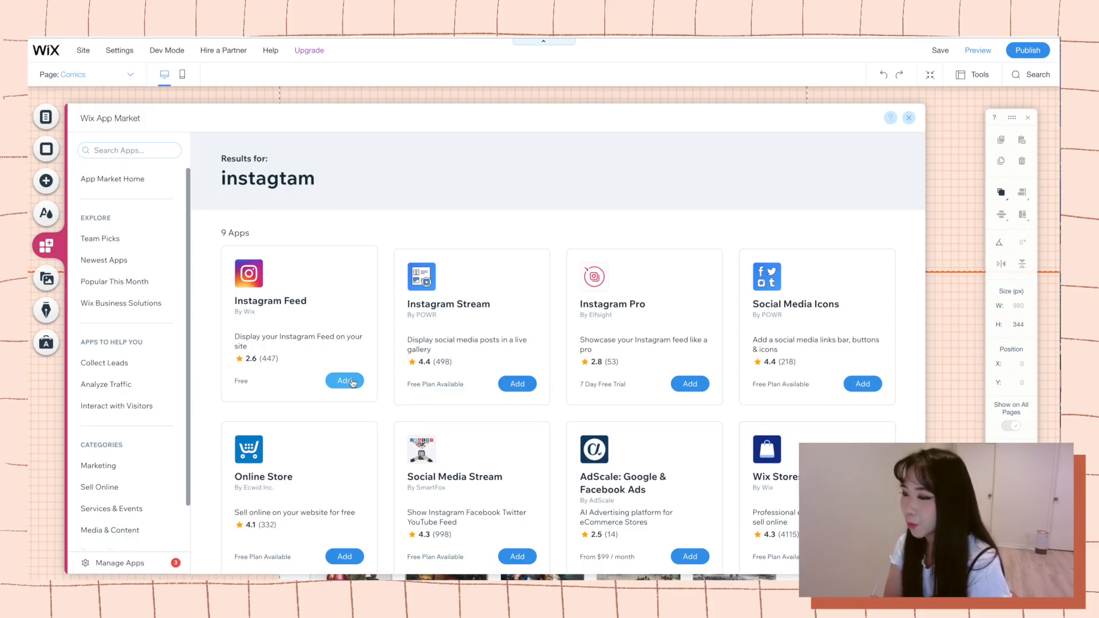
{"action": "scroll", "coordinate": [351, 383], "scroll_direction": "down", "scroll_amount": 1}
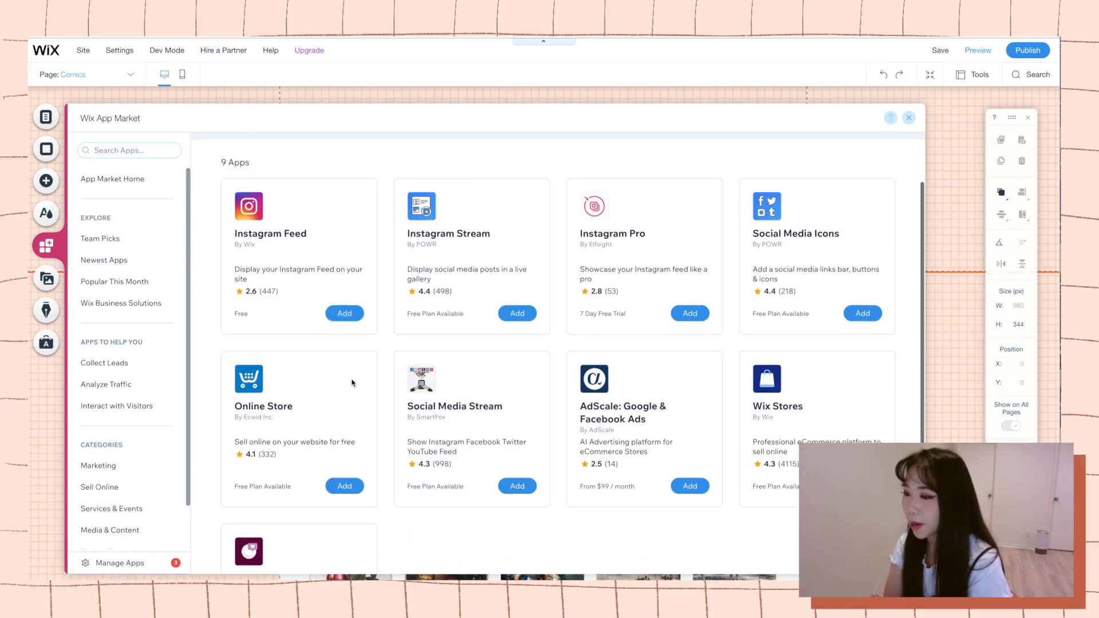
{"action": "left_click", "coordinate": [340, 318]}
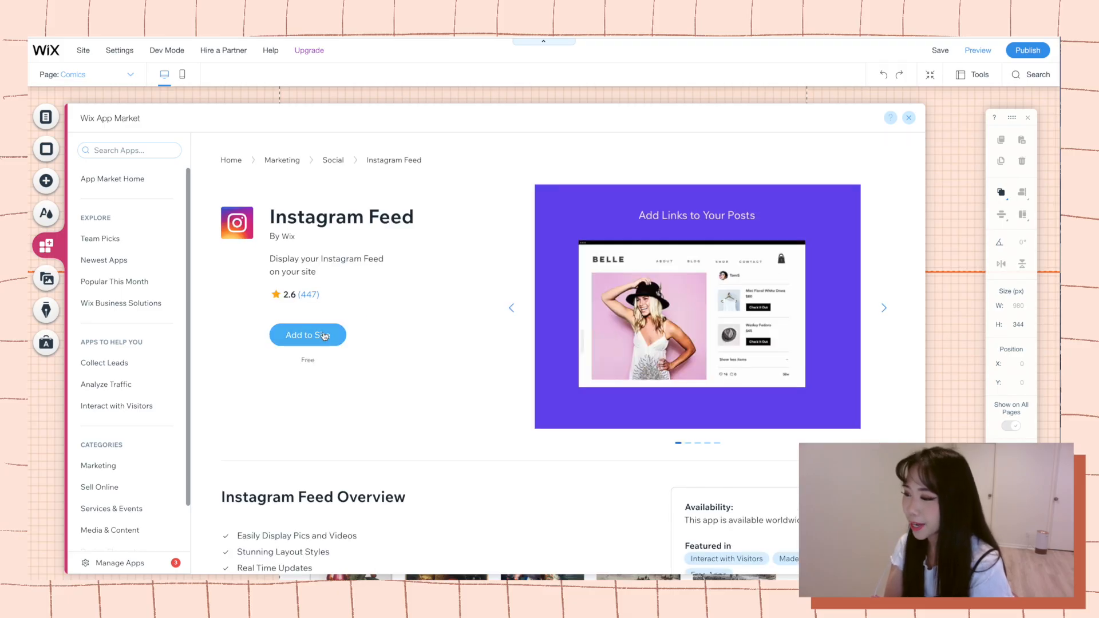
{"action": "left_click", "coordinate": [324, 336]}
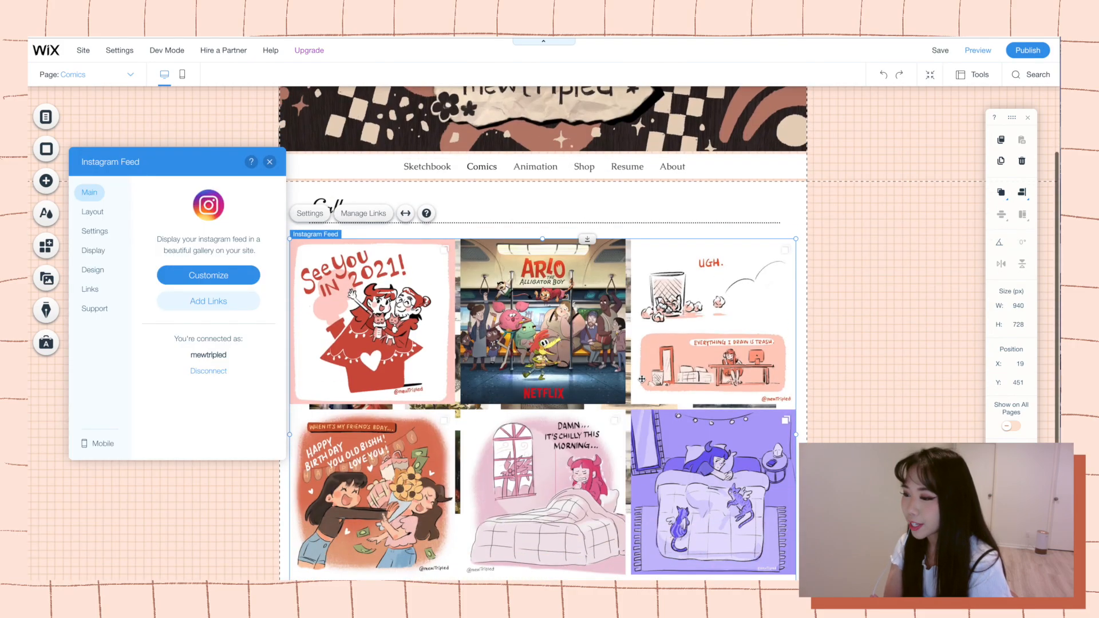
Try the Collage layout on the Instagram feed and adjust its number of images per row.
{"action": "scroll", "coordinate": [642, 379], "scroll_direction": "down", "scroll_amount": 2}
{"action": "scroll", "coordinate": [636, 332], "scroll_direction": "up", "scroll_amount": 1}
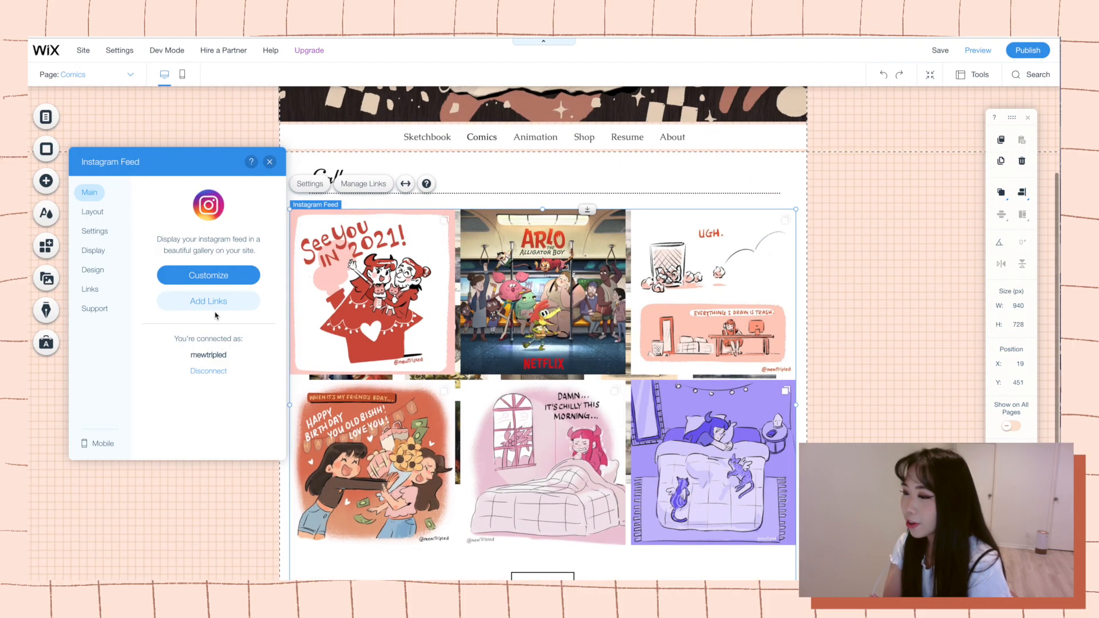
{"action": "left_click", "coordinate": [92, 212]}
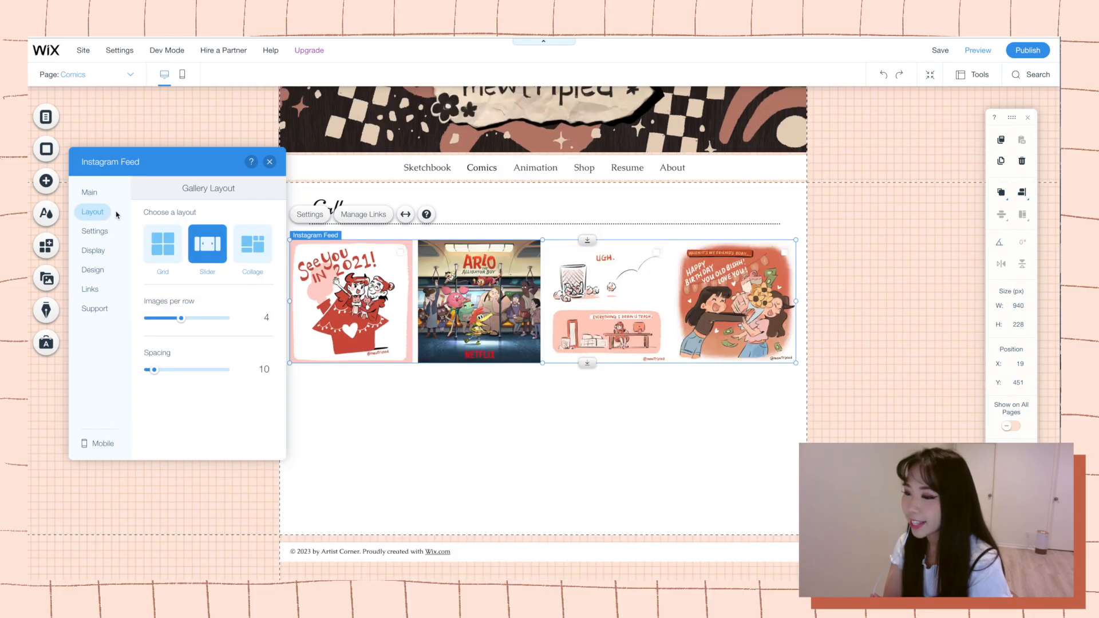
{"action": "left_click", "coordinate": [247, 244]}
{"action": "scroll", "coordinate": [498, 363], "scroll_direction": "down", "scroll_amount": 5}
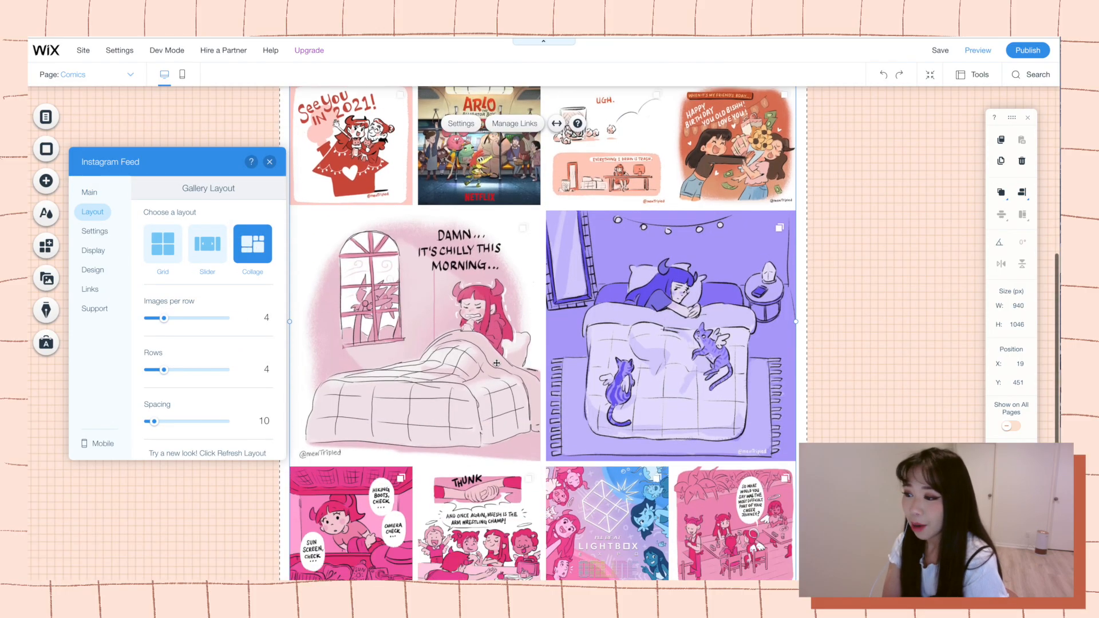
{"action": "scroll", "coordinate": [497, 363], "scroll_direction": "up", "scroll_amount": 3}
{"action": "scroll", "coordinate": [498, 363], "scroll_direction": "down", "scroll_amount": 5}
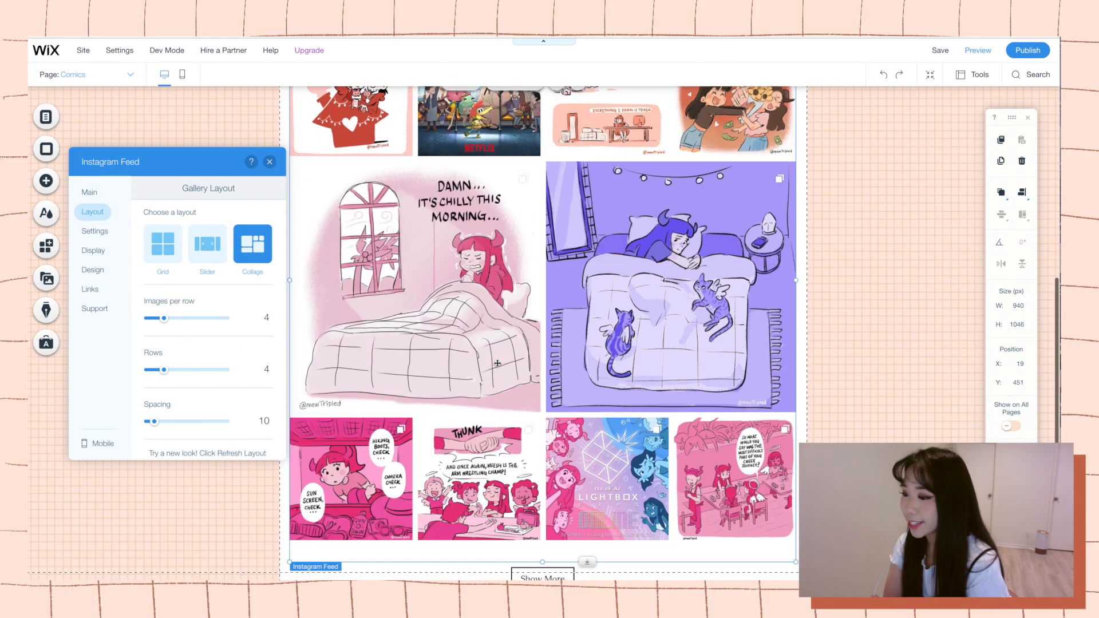
{"action": "scroll", "coordinate": [497, 364], "scroll_direction": "up", "scroll_amount": 6}
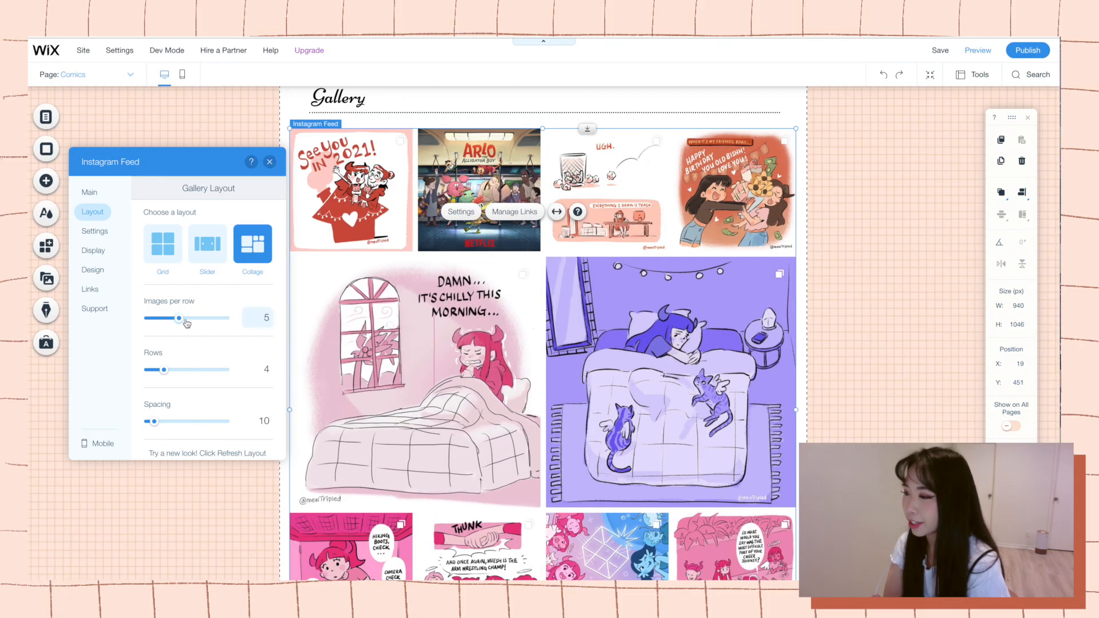
{"action": "left_click_drag", "start_coordinate": [179, 319], "coordinate": [148, 323]}
Set the Instagram feed to the Grid layout with 3 images per row and 3 rows.
{"action": "left_click", "coordinate": [163, 247]}
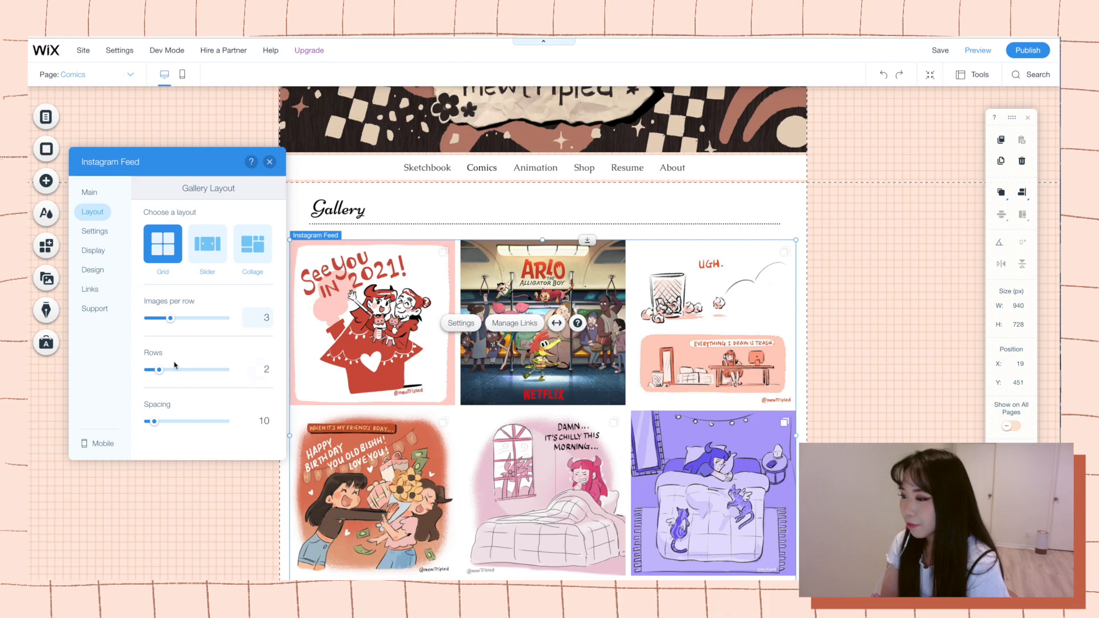
{"action": "scroll", "coordinate": [463, 337], "scroll_direction": "down", "scroll_amount": 5}
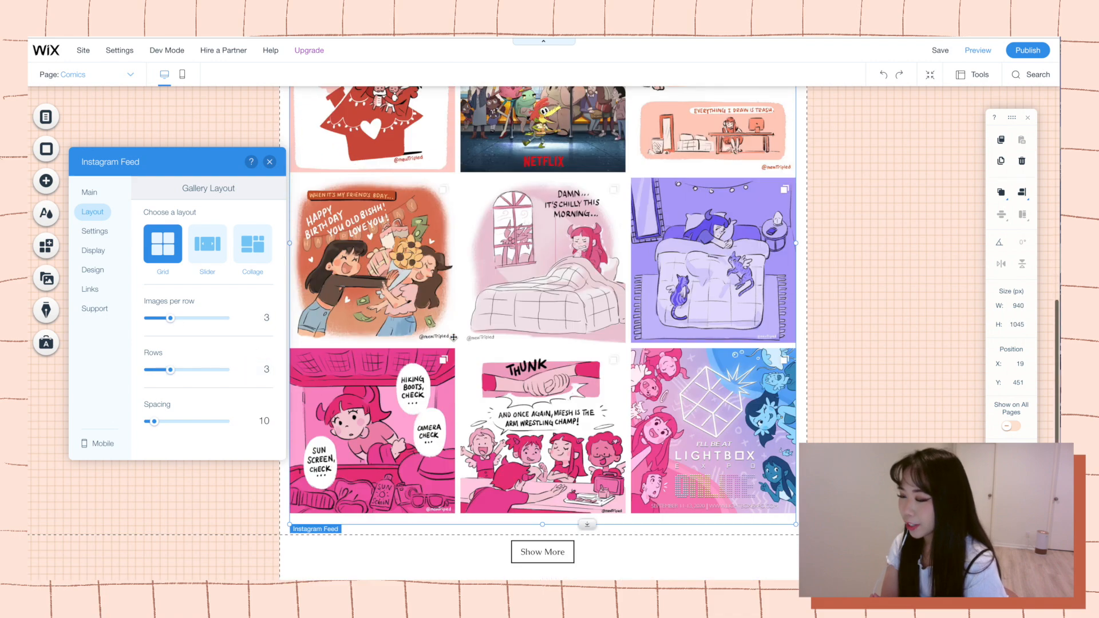
{"action": "scroll", "coordinate": [454, 333], "scroll_direction": "up", "scroll_amount": 3}
{"action": "scroll", "coordinate": [454, 333], "scroll_direction": "down", "scroll_amount": 2}
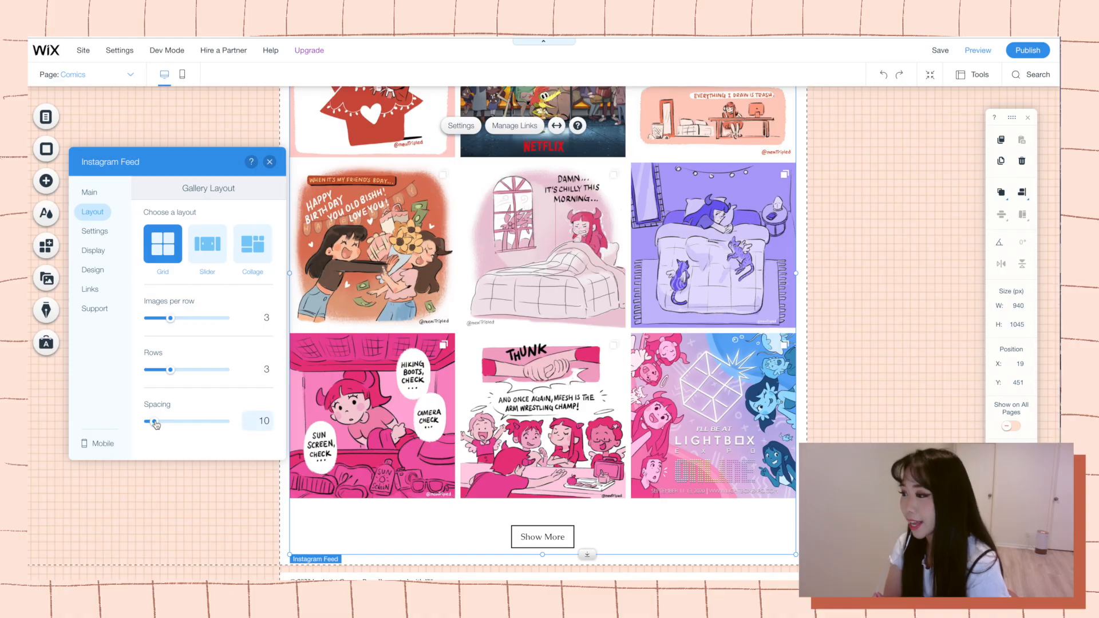
Adjust the spacing between the Instagram feed's images, trying 28 and reducing it again.
{"action": "mouse_move", "coordinate": [156, 423]}
{"action": "left_mouse_down"}
{"action": "mouse_move", "coordinate": [171, 422]}
{"action": "mouse_move", "coordinate": [158, 422]}
{"action": "left_mouse_up"}
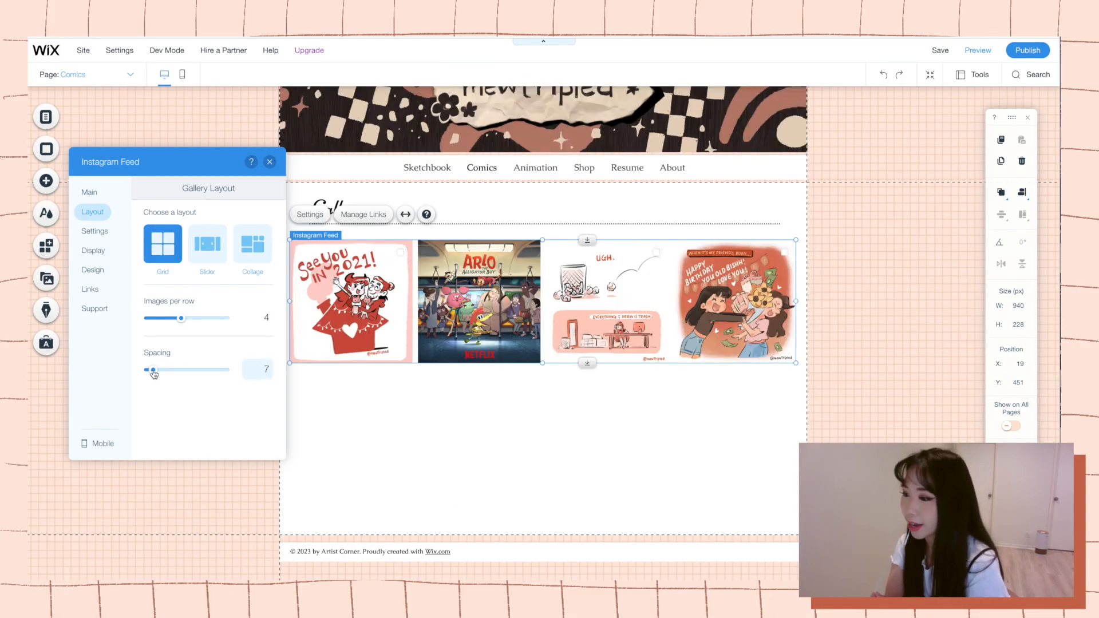
{"action": "left_click_drag", "start_coordinate": [153, 371], "coordinate": [165, 371]}
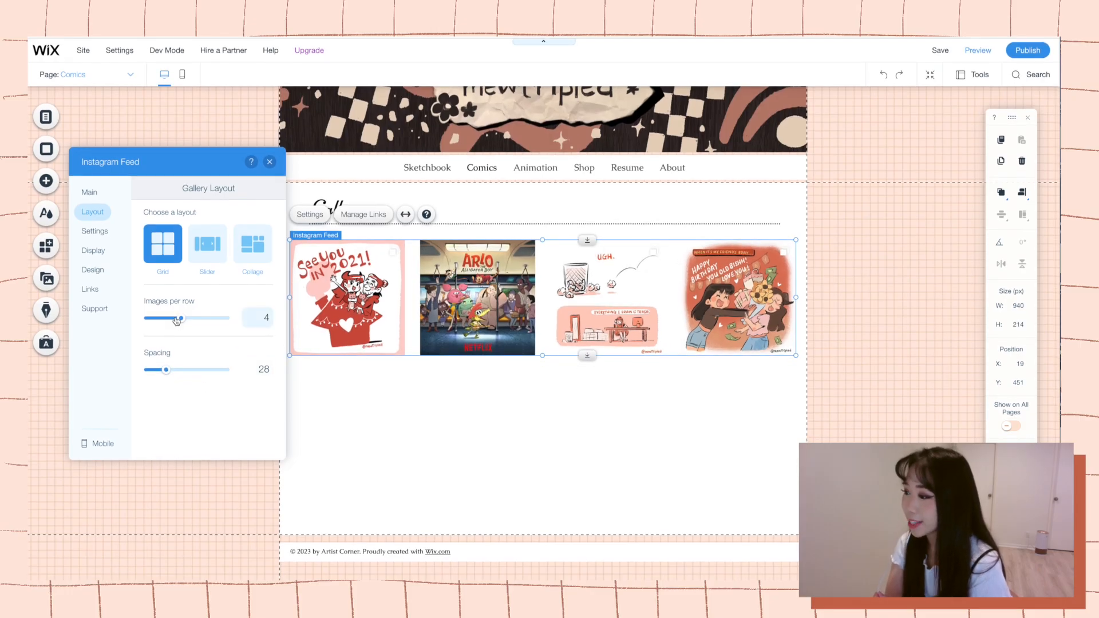
{"action": "left_click_drag", "start_coordinate": [166, 371], "coordinate": [148, 372]}
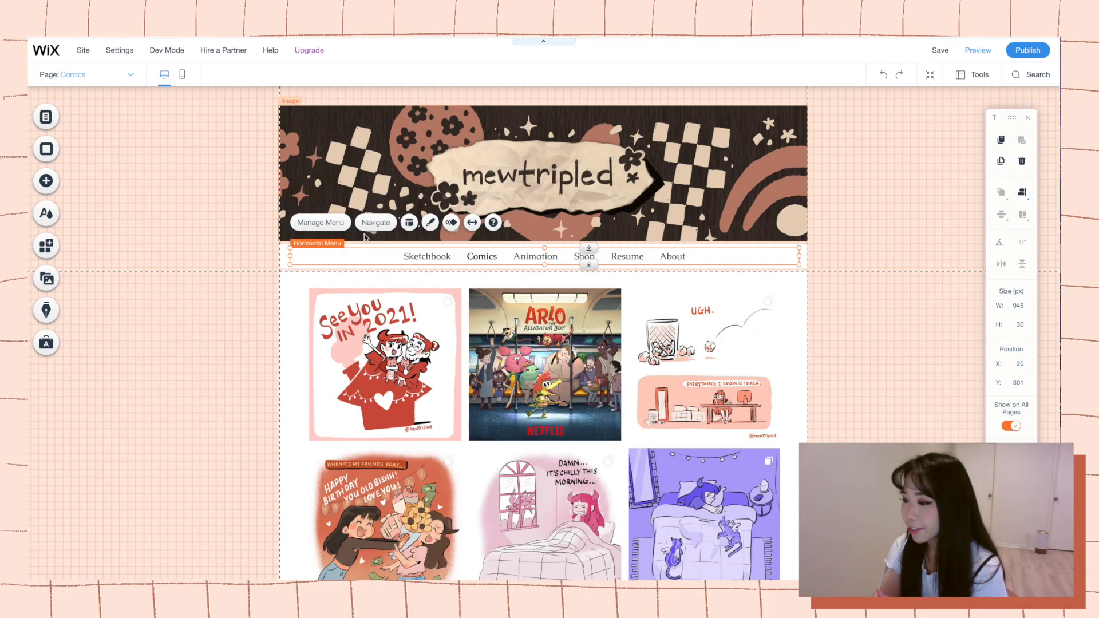
Open the Animation page from the site menu and delete its "Let's Talk. Click to edit me." heading.
{"action": "left_click", "coordinate": [330, 228]}
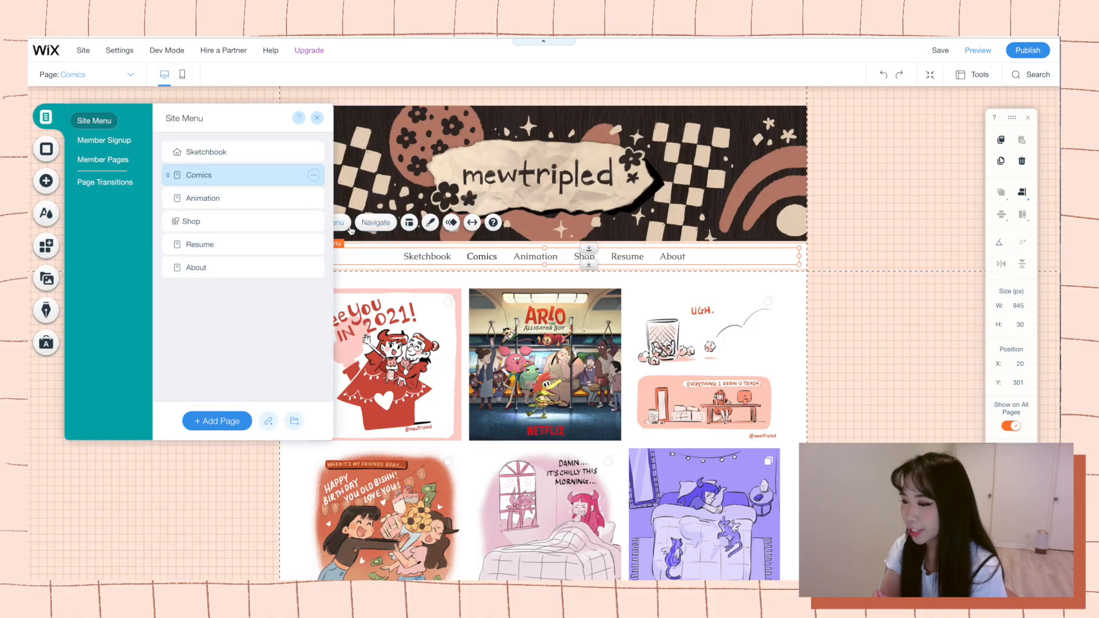
{"action": "left_click", "coordinate": [226, 198]}
{"action": "left_click", "coordinate": [437, 370]}
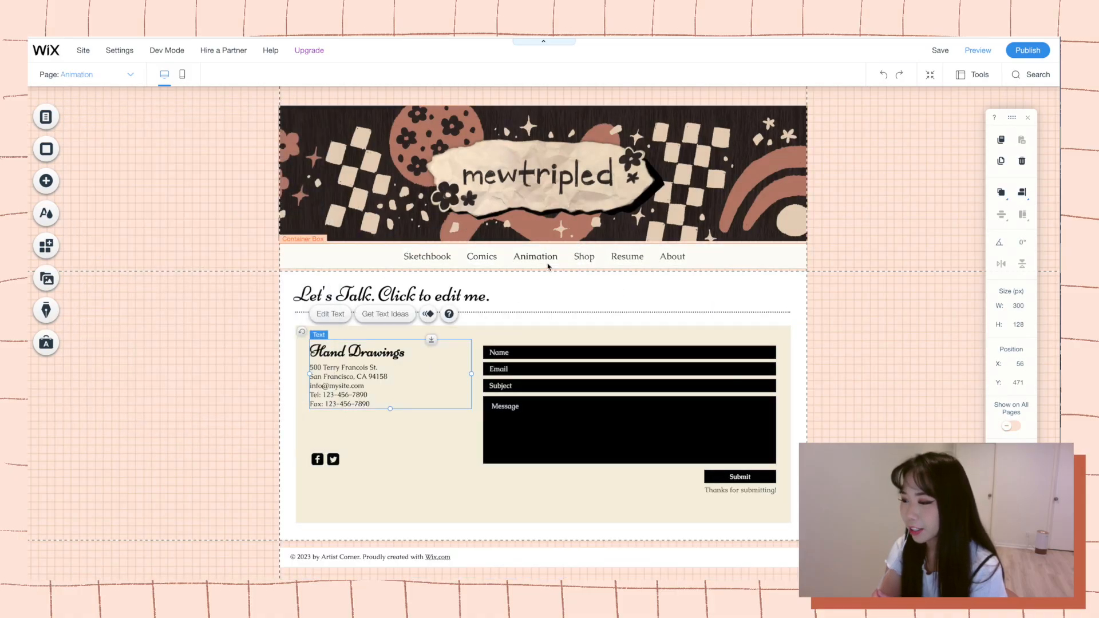
{"action": "left_click", "coordinate": [482, 304]}
{"action": "key", "text": "Delete"}
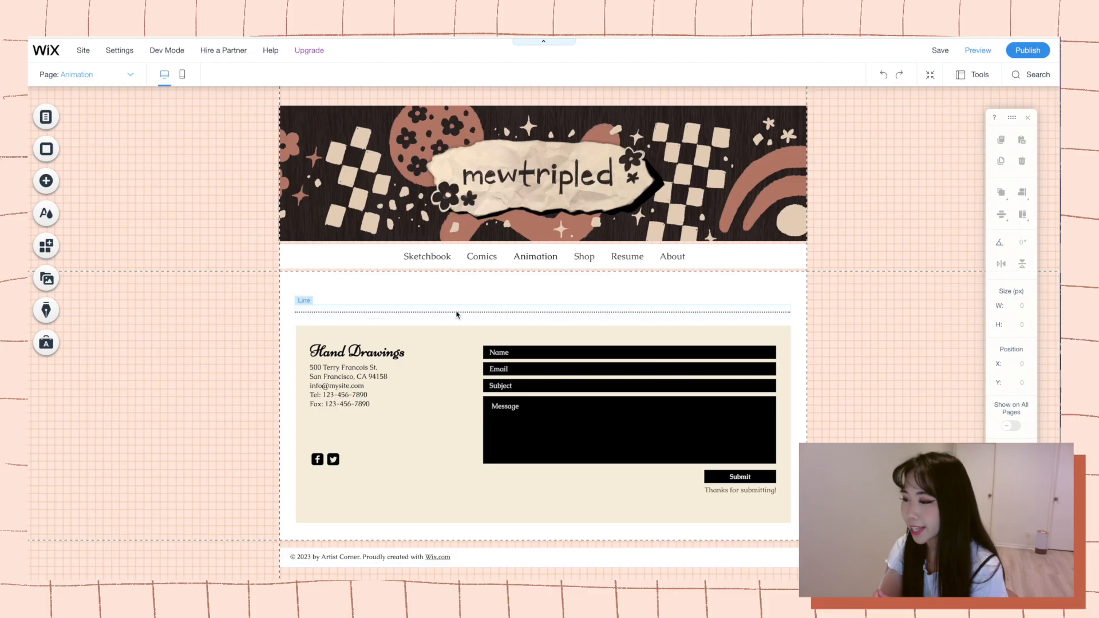
Delete the dotted line, the contact details box and the contact form from the Animation page.
{"action": "left_click", "coordinate": [456, 313]}
{"action": "key", "text": "Delete"}
{"action": "left_click", "coordinate": [449, 341]}
{"action": "key", "text": "Delete"}
{"action": "left_click", "coordinate": [503, 372]}
{"action": "key", "text": "Delete"}
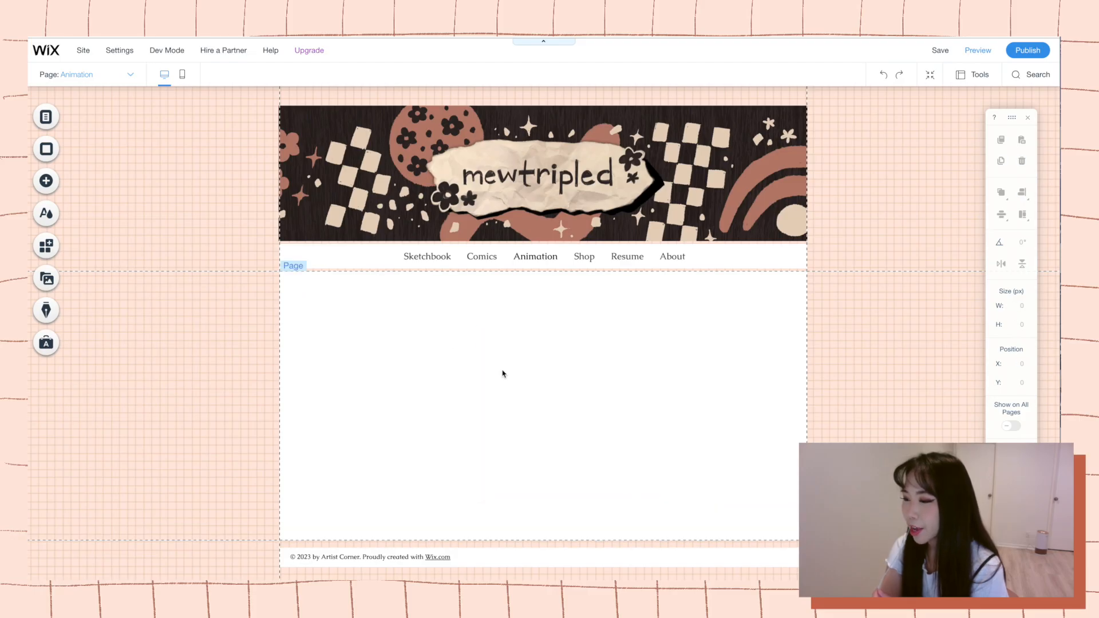
Add a single video player of the Video Upload type to the empty Videos page.
{"action": "left_click", "coordinate": [46, 181]}
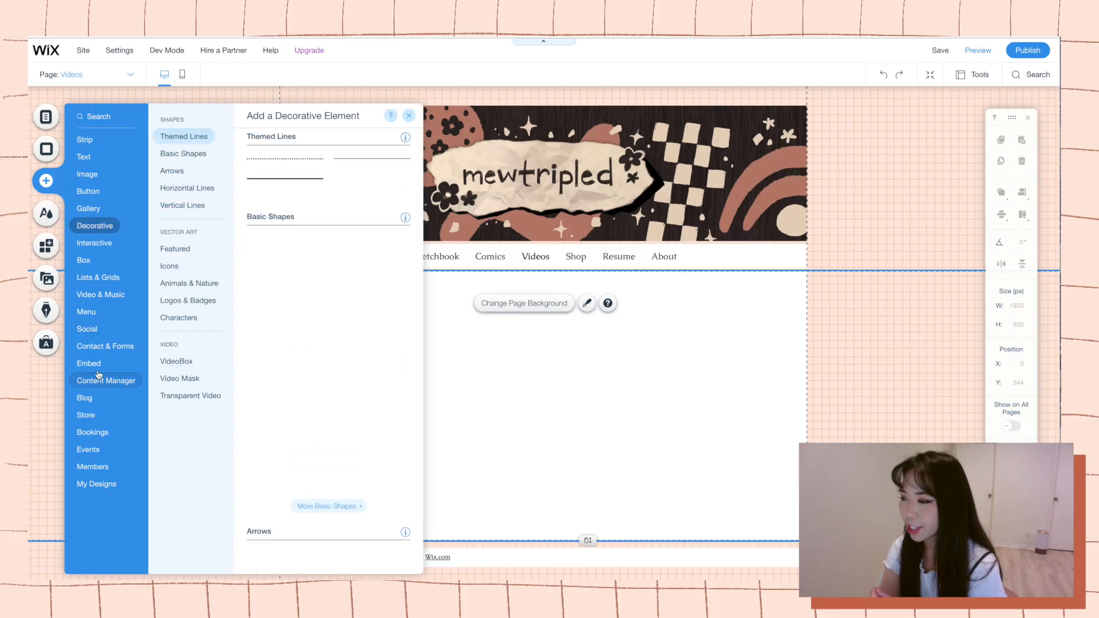
{"action": "mouse_move", "coordinate": [90, 297]}
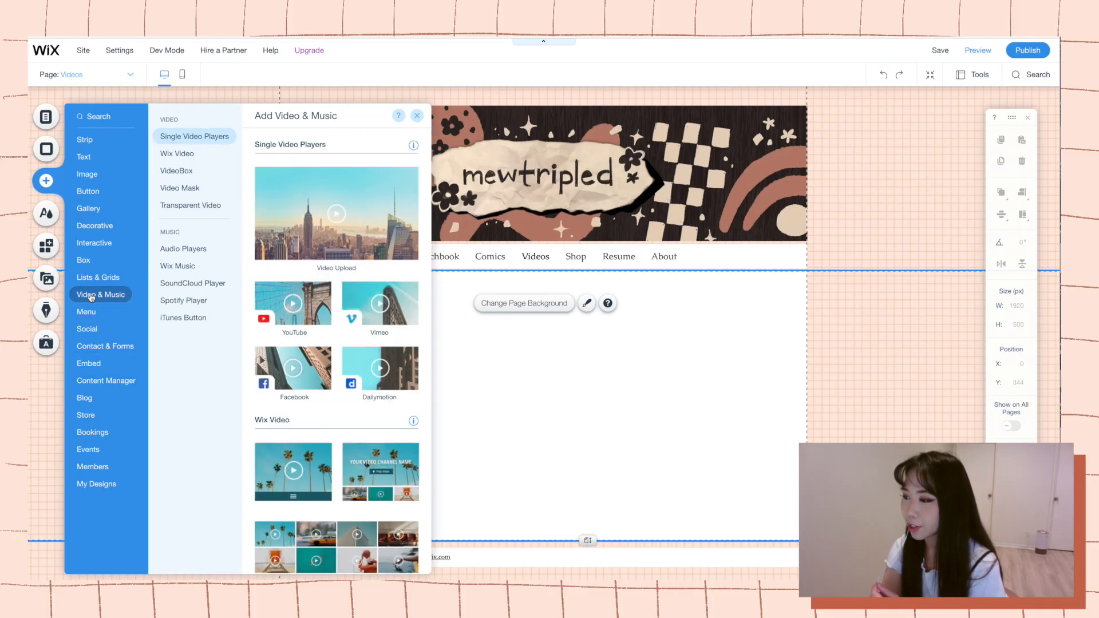
{"action": "left_click", "coordinate": [325, 257]}
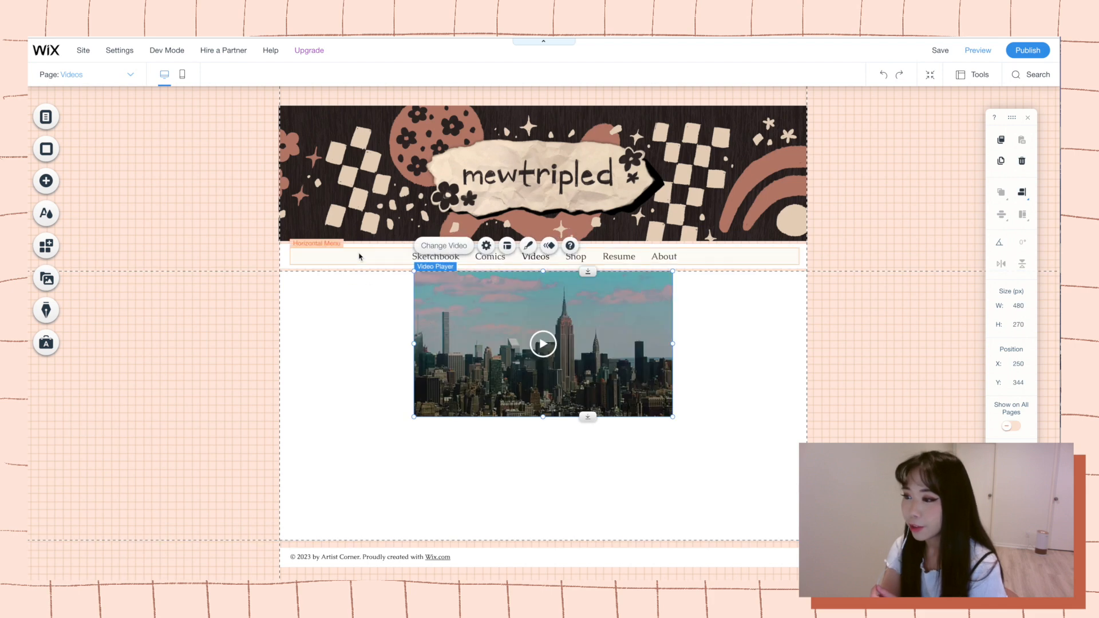
Open the Wix Video app from the video player's settings and add the app to the site.
{"action": "left_click", "coordinate": [485, 245]}
{"action": "scroll", "coordinate": [795, 329], "scroll_direction": "down", "scroll_amount": 1}
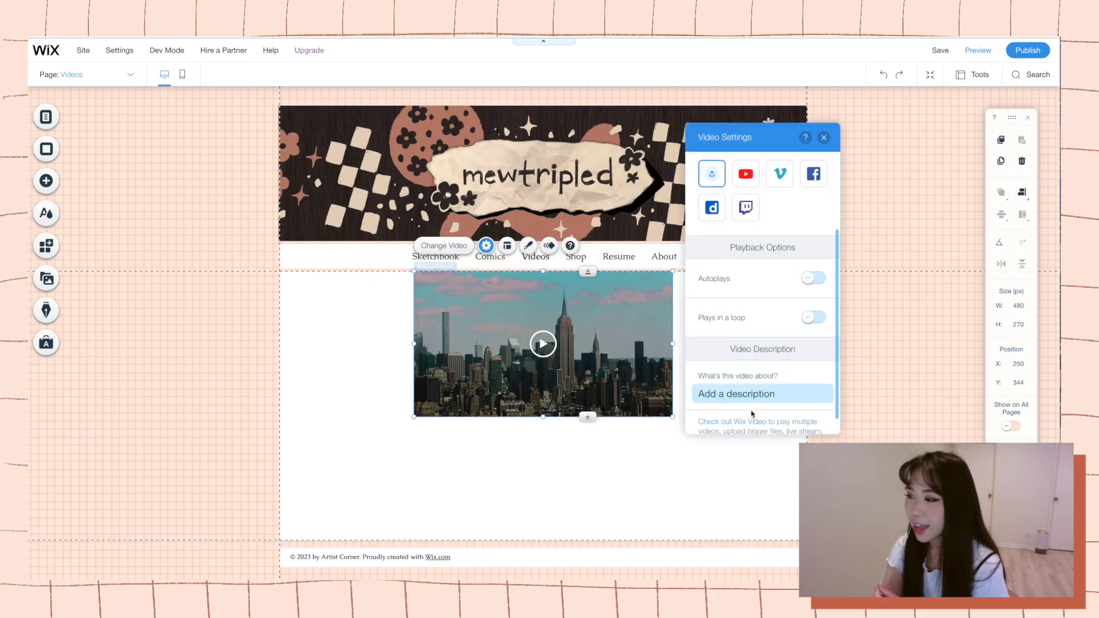
{"action": "scroll", "coordinate": [750, 423], "scroll_direction": "down", "scroll_amount": 1}
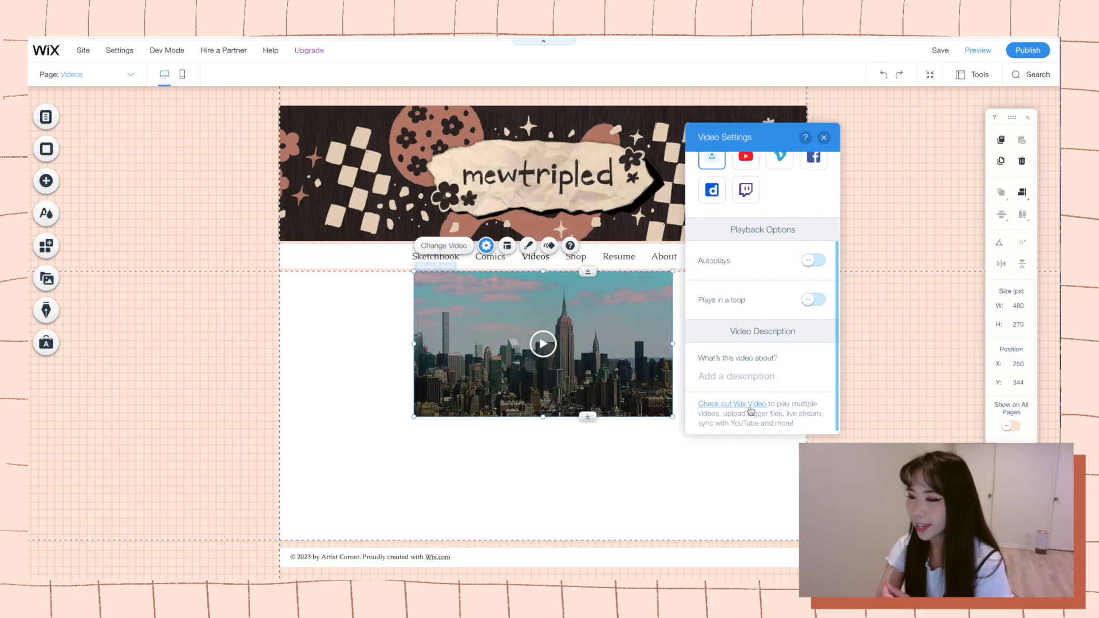
{"action": "left_click", "coordinate": [749, 406]}
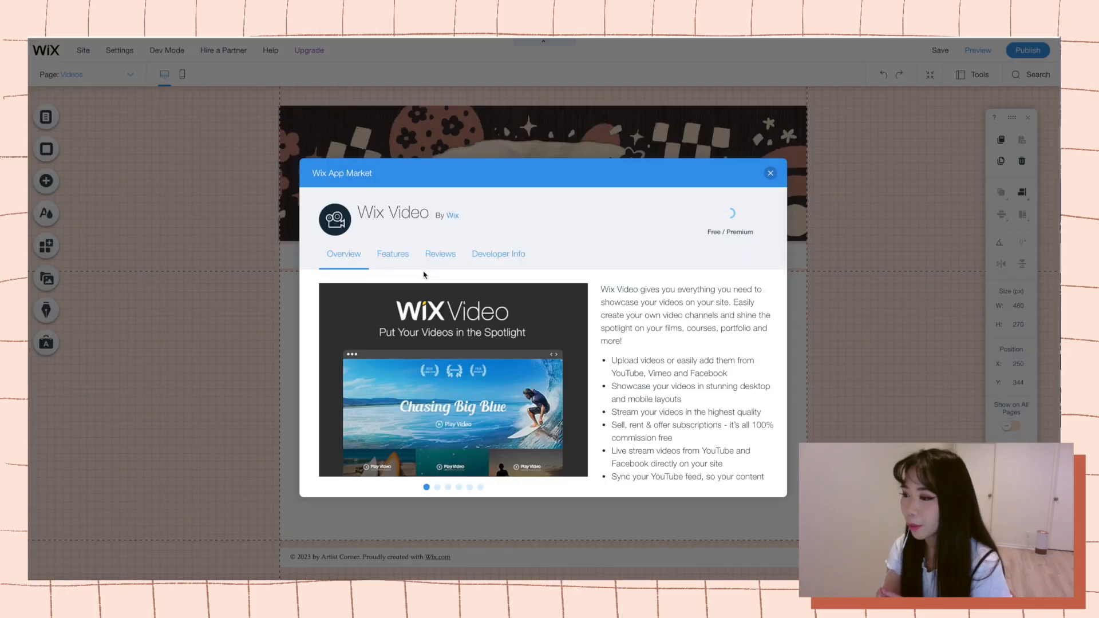
{"action": "left_click", "coordinate": [737, 212]}
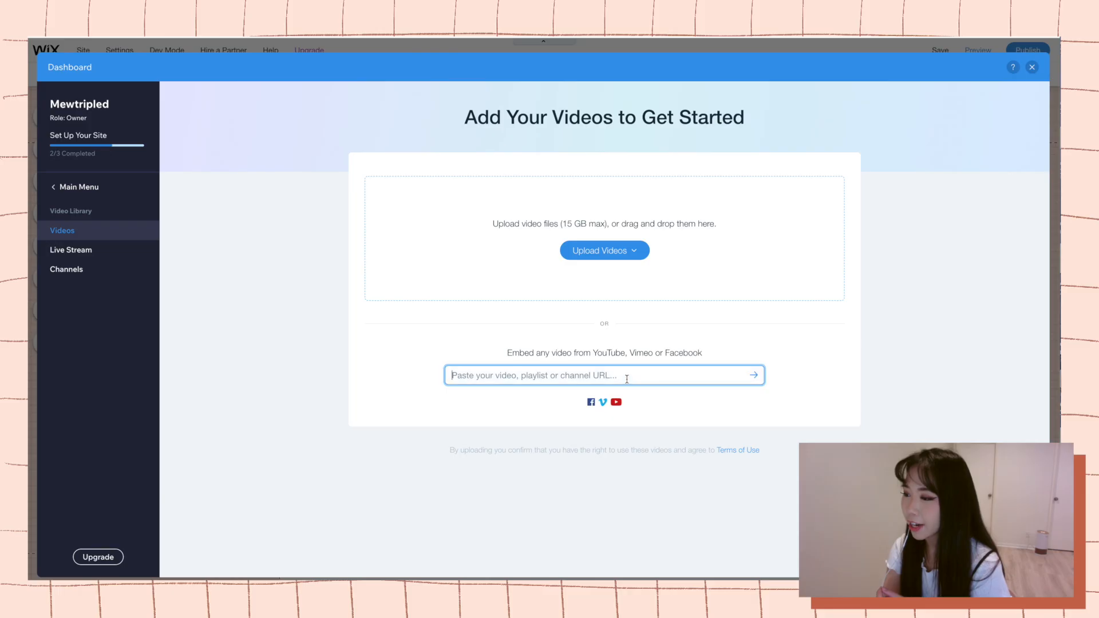
Embed the DRAW WITH ME YouTube playlist by its URL, add its videos to the Video Library and select them all.
{"action": "key", "text": "ctrl+v"}
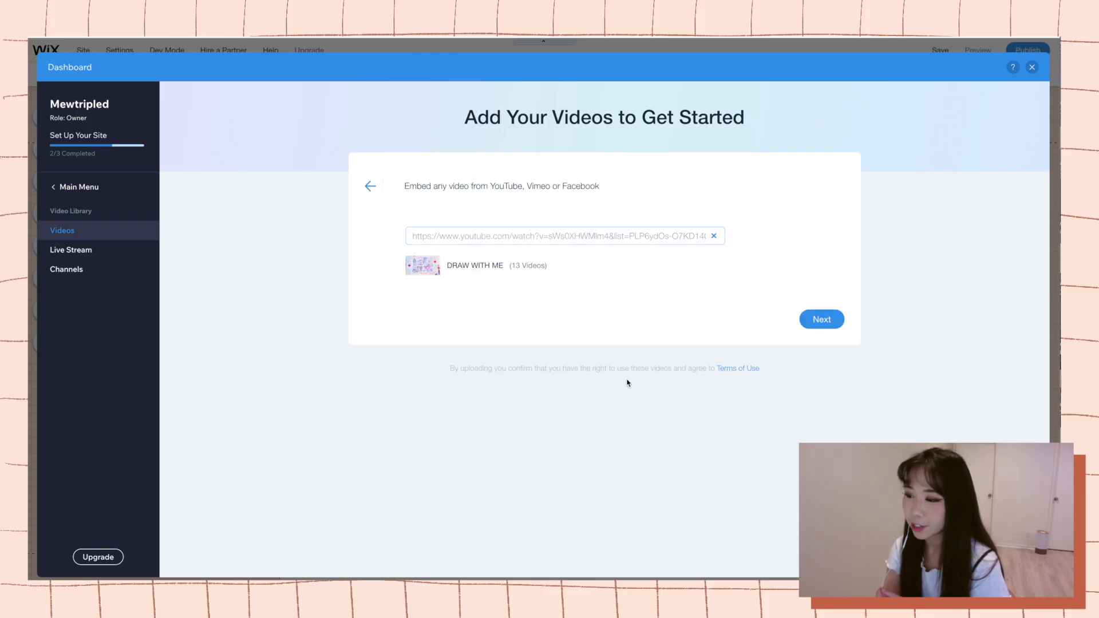
{"action": "left_click", "coordinate": [821, 319]}
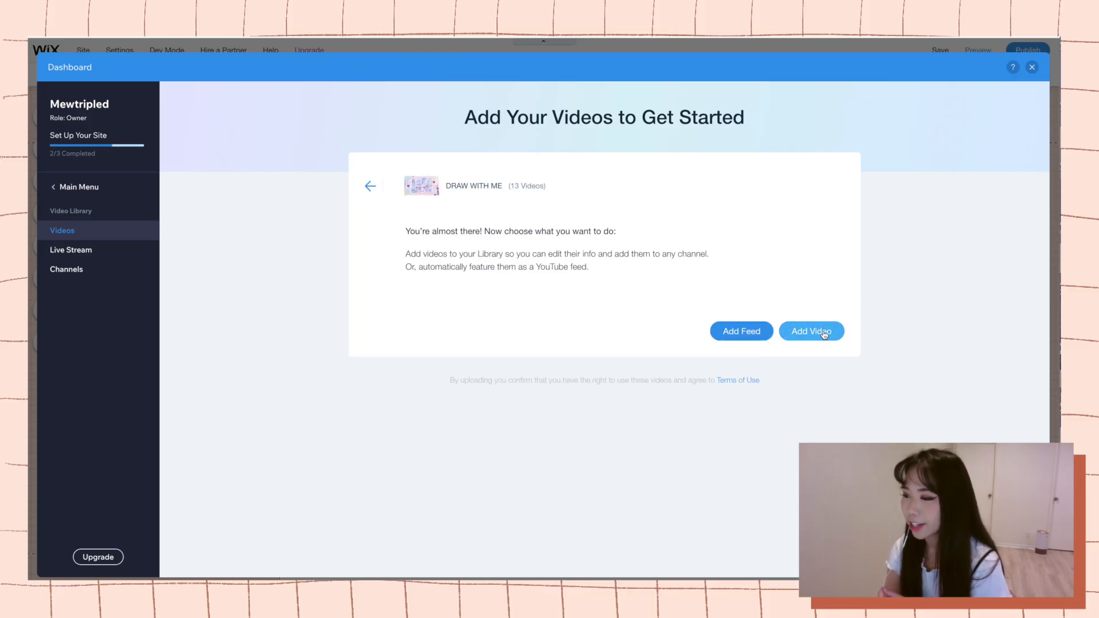
{"action": "left_click", "coordinate": [824, 334]}
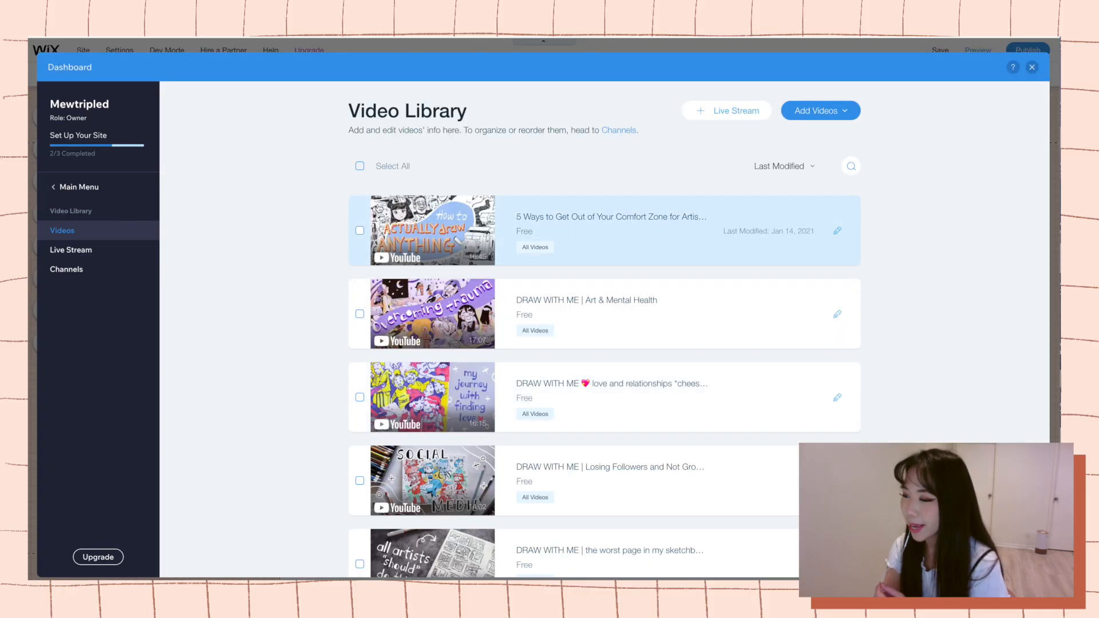
{"action": "left_click", "coordinate": [360, 167]}
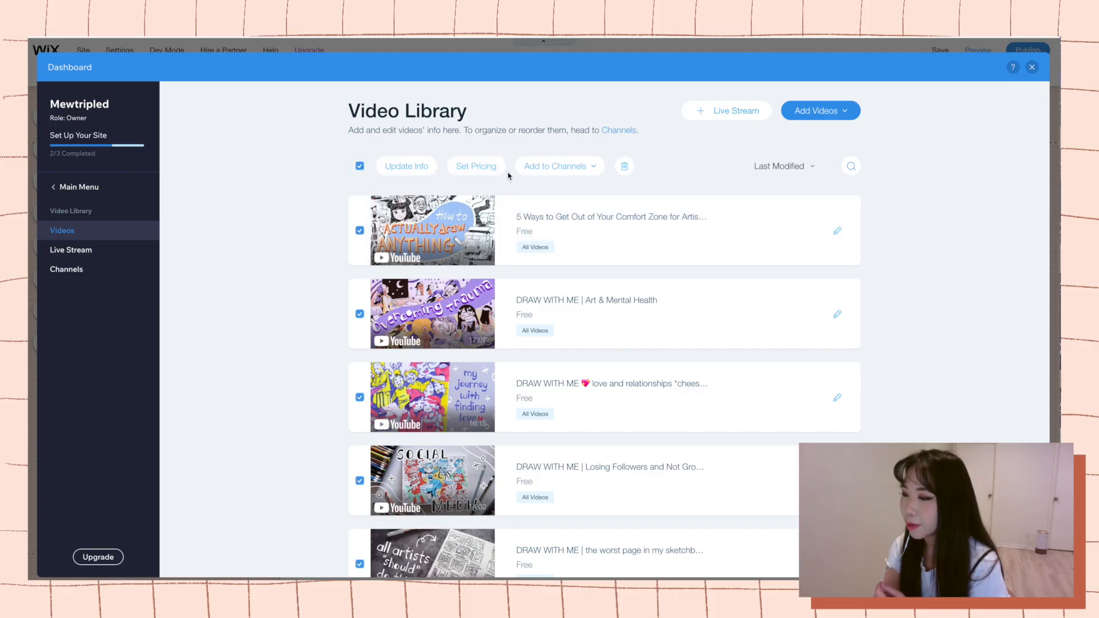
{"action": "left_click", "coordinate": [818, 114]}
{"action": "left_click", "coordinate": [930, 228]}
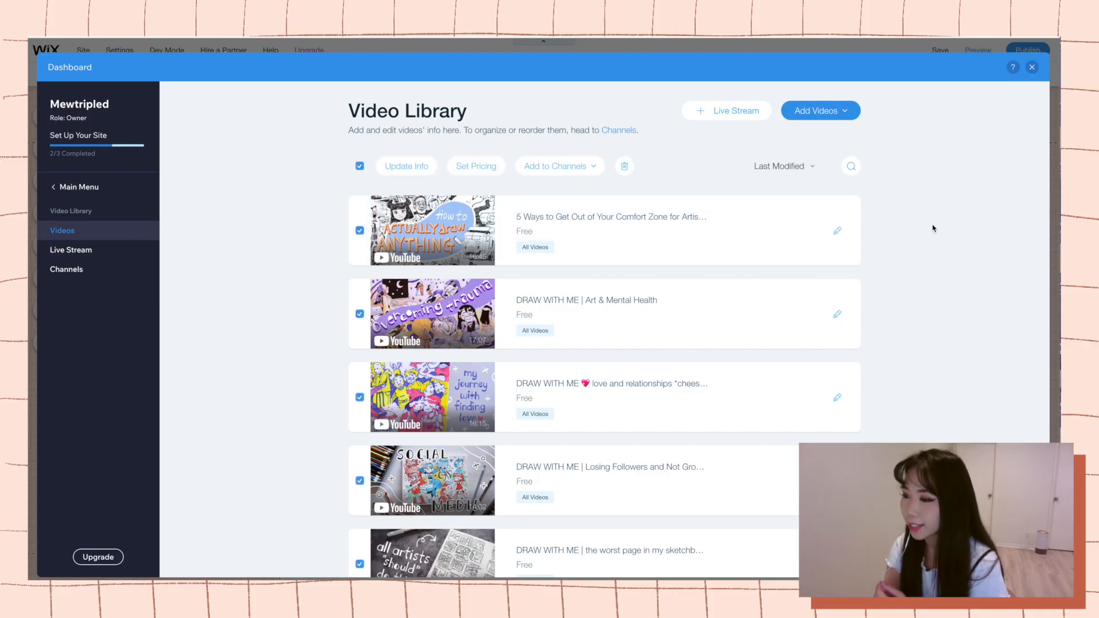
Set the Wix Video player's layout to Grid and turn off stretching to full width.
{"action": "scroll", "coordinate": [907, 235], "scroll_direction": "down", "scroll_amount": 15}
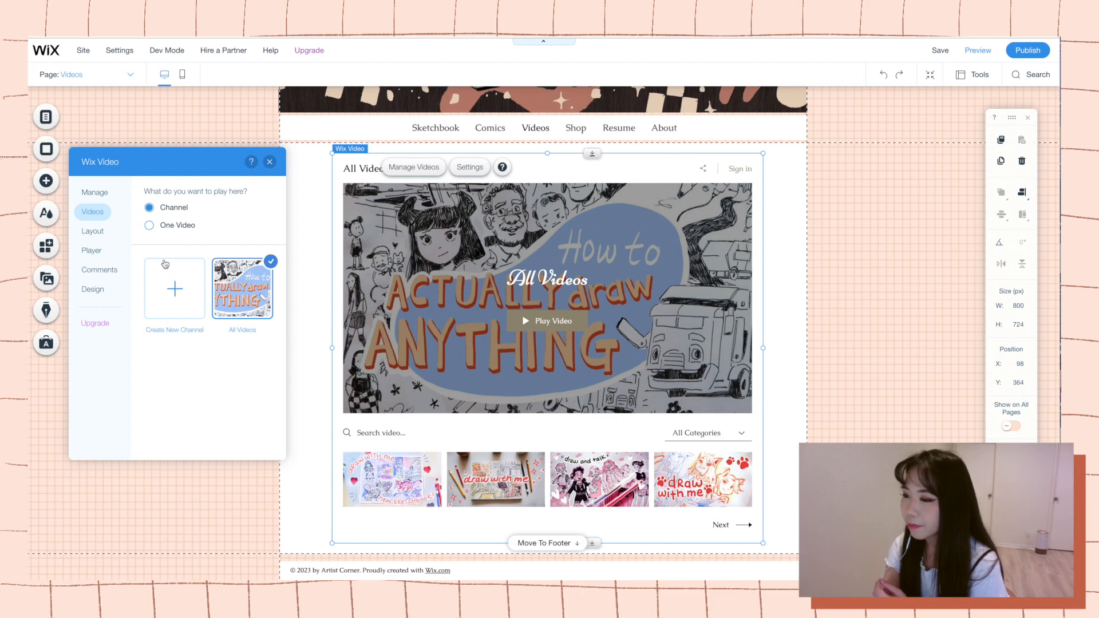
{"action": "left_click", "coordinate": [103, 232]}
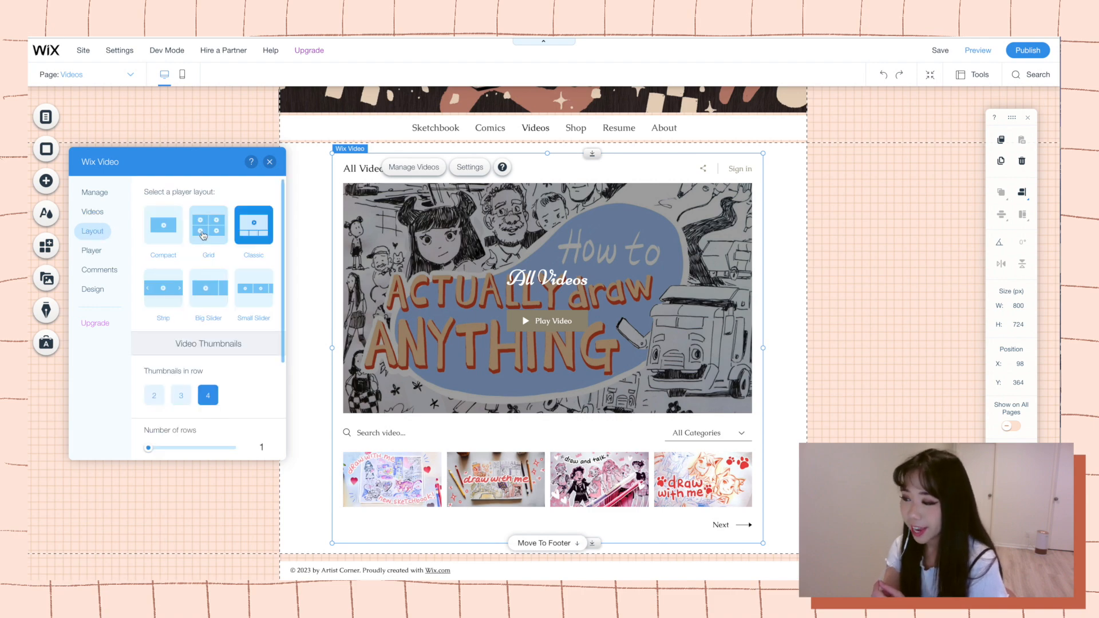
{"action": "left_click", "coordinate": [203, 233]}
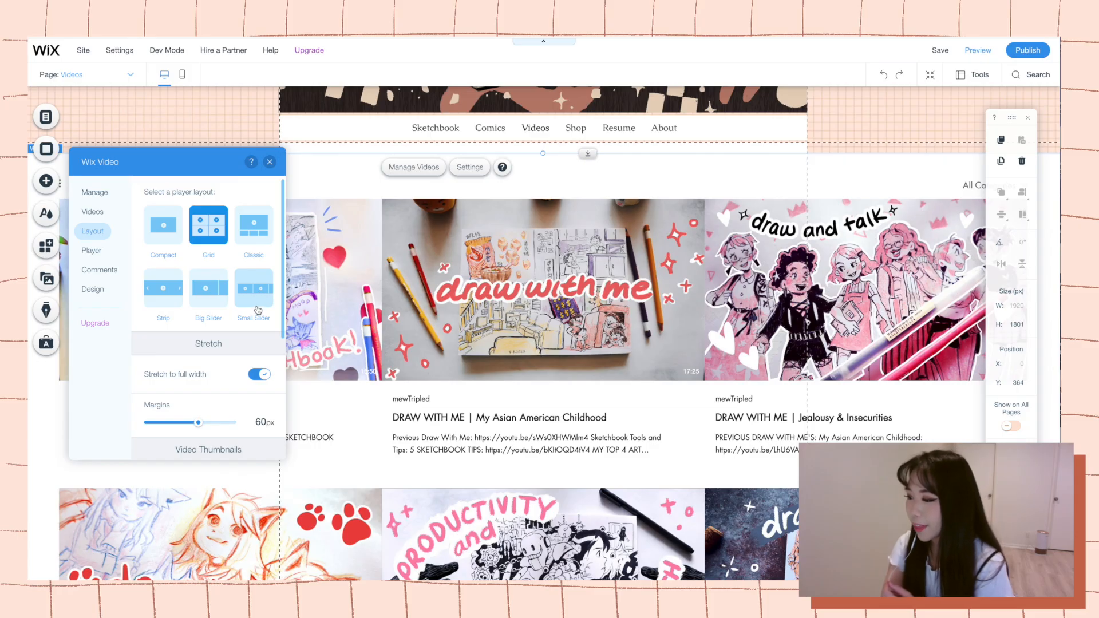
{"action": "left_click", "coordinate": [258, 375]}
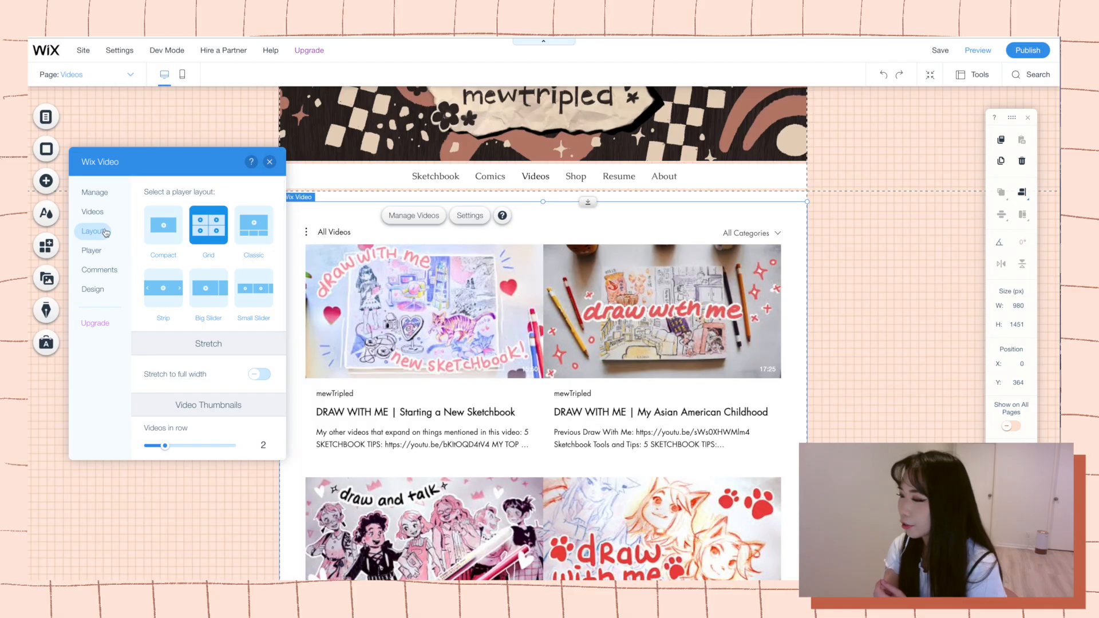
Look through the Wix Video channel, comments, player and design options, including fonts and colors, and check the video list on the page.
{"action": "left_click", "coordinate": [92, 211]}
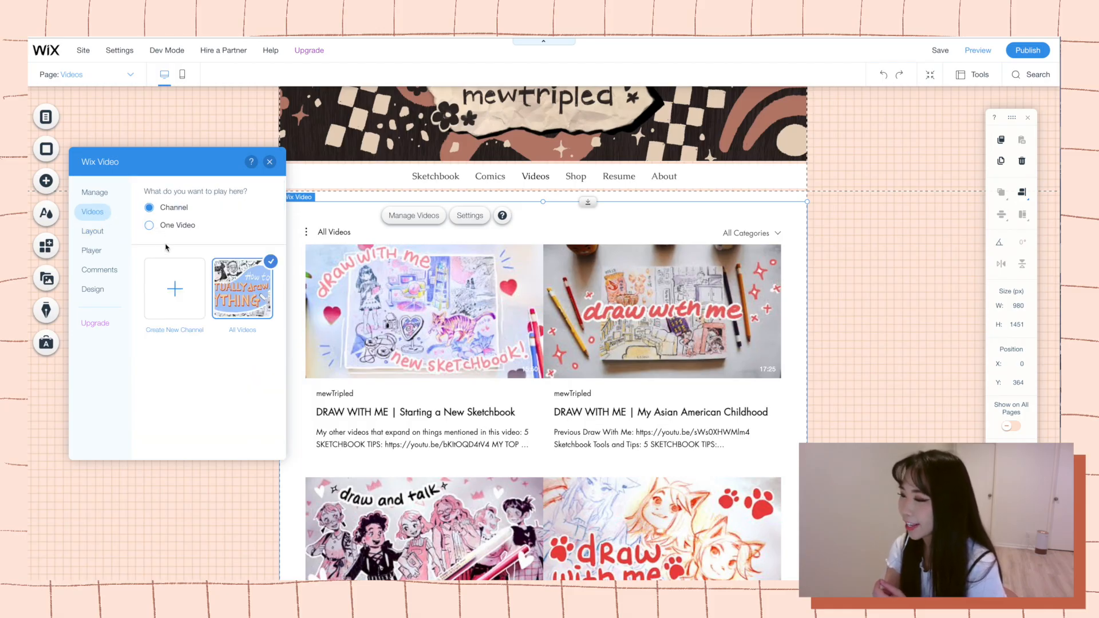
{"action": "left_click", "coordinate": [109, 273]}
{"action": "left_click", "coordinate": [102, 252]}
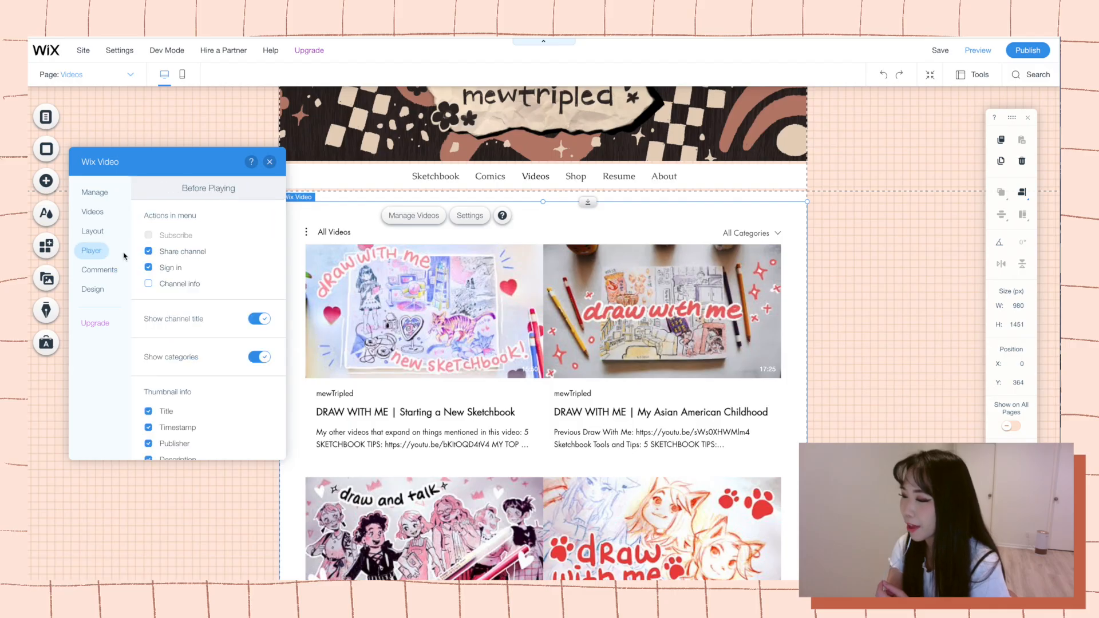
{"action": "scroll", "coordinate": [207, 302], "scroll_direction": "down", "scroll_amount": 1}
{"action": "left_click", "coordinate": [92, 289]}
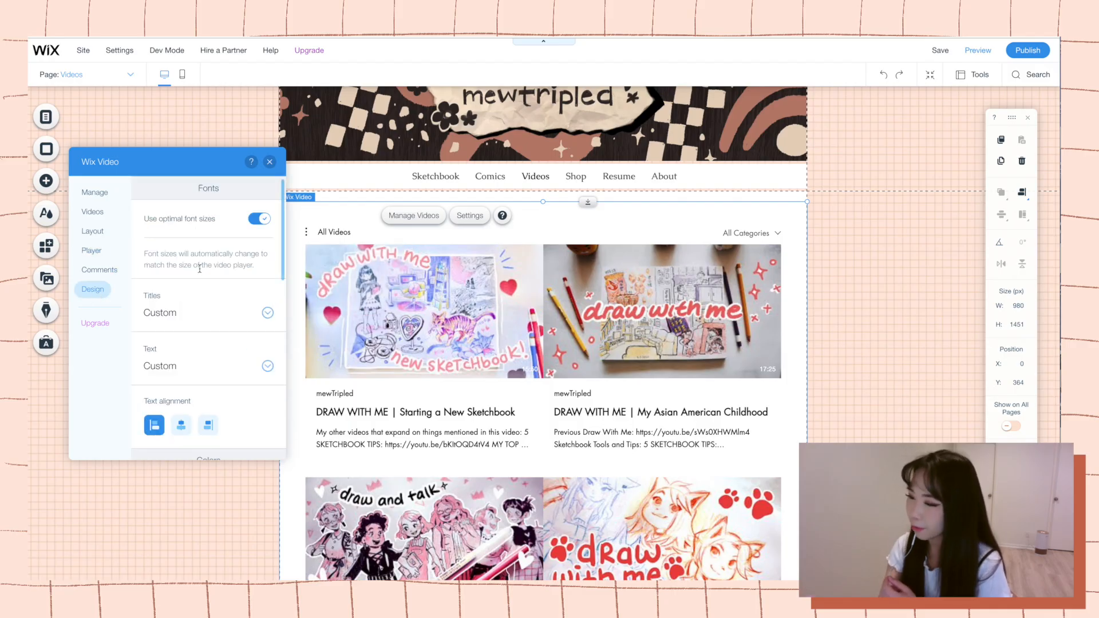
{"action": "scroll", "coordinate": [226, 324], "scroll_direction": "down", "scroll_amount": 1}
{"action": "scroll", "coordinate": [231, 322], "scroll_direction": "down", "scroll_amount": 5}
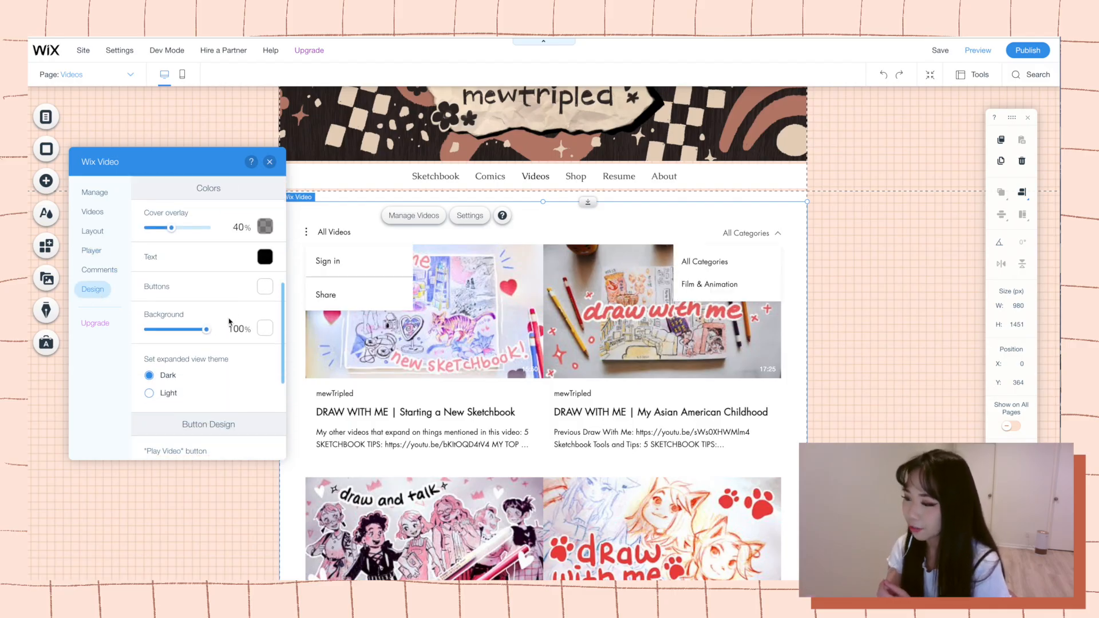
{"action": "scroll", "coordinate": [230, 322], "scroll_direction": "up", "scroll_amount": 5}
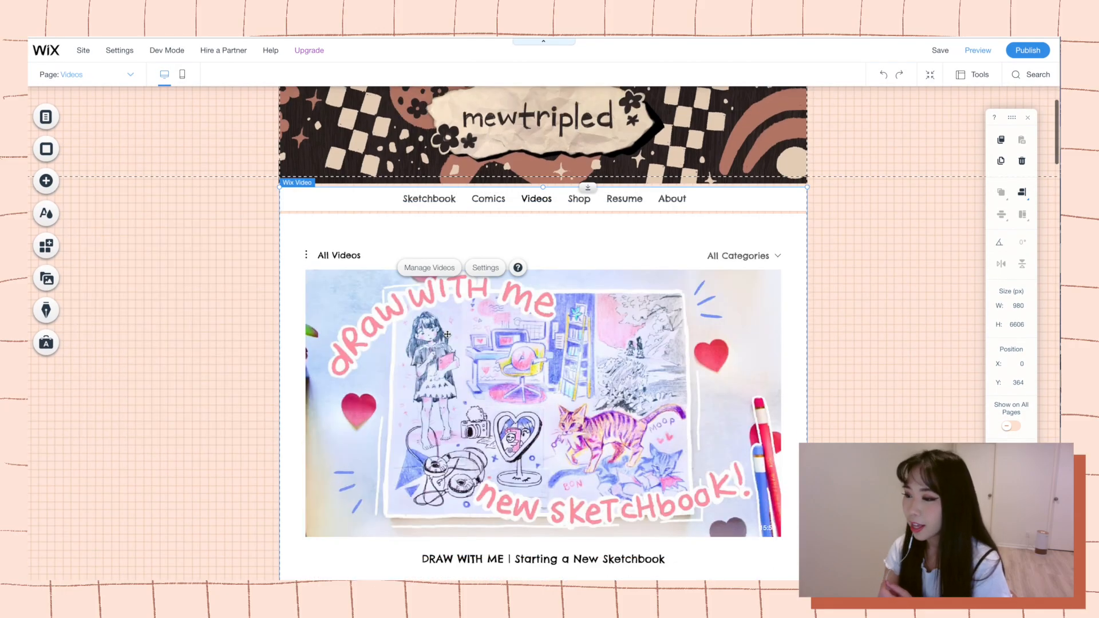
{"action": "scroll", "coordinate": [446, 335], "scroll_direction": "down", "scroll_amount": 7}
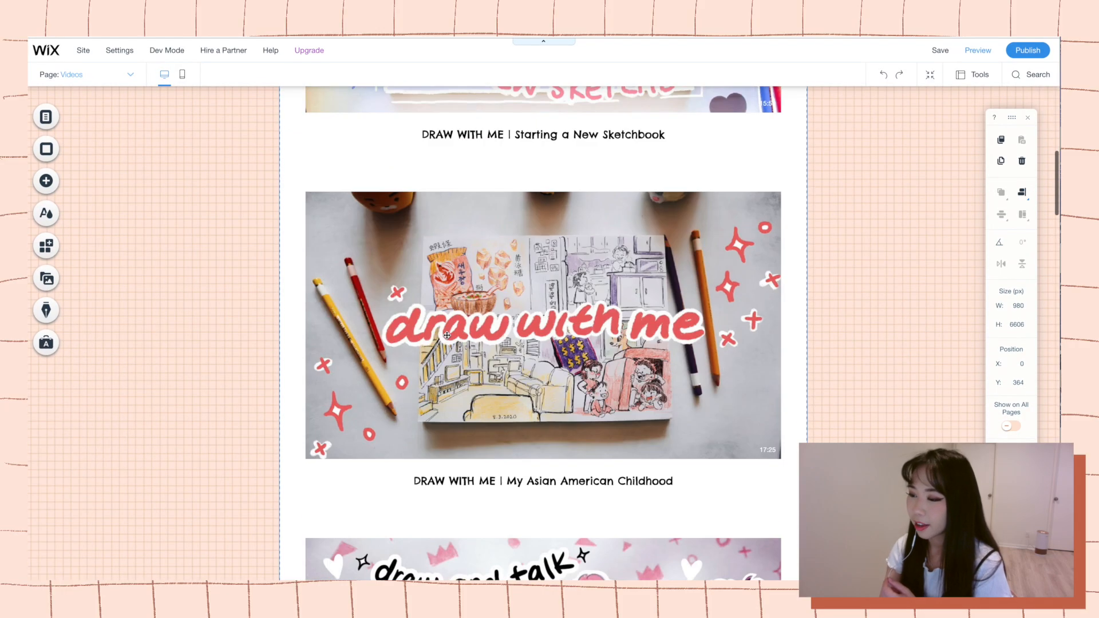
{"action": "scroll", "coordinate": [440, 335], "scroll_direction": "up", "scroll_amount": 8}
Save the site and preview the Videos page down through its video list.
{"action": "left_click", "coordinate": [939, 50]}
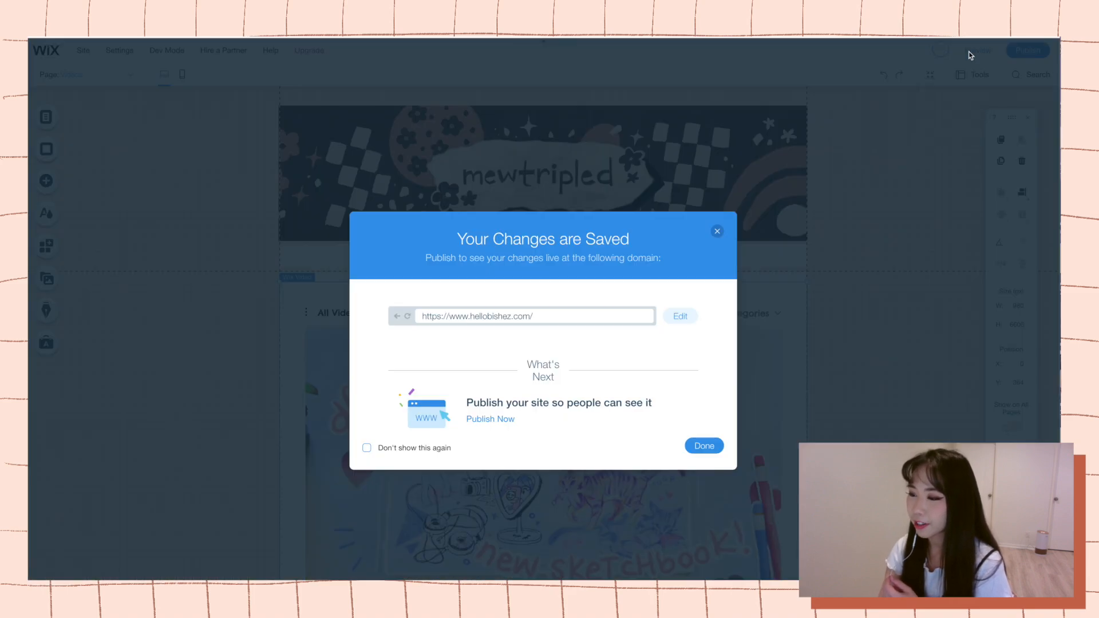
{"action": "left_click", "coordinate": [704, 445]}
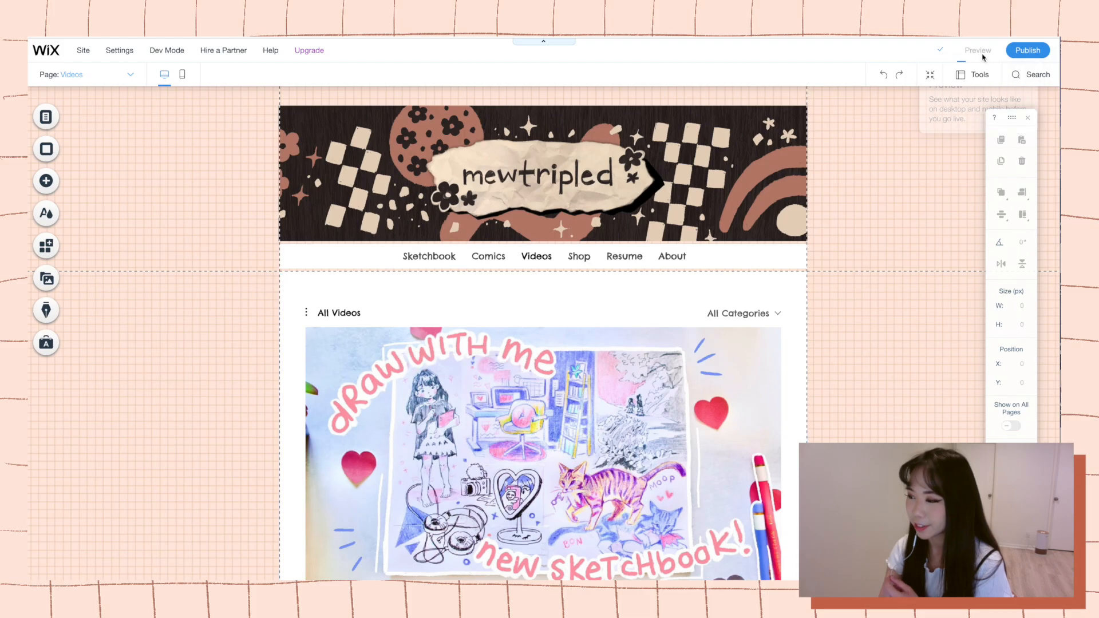
{"action": "scroll", "coordinate": [858, 240], "scroll_direction": "down", "scroll_amount": 5}
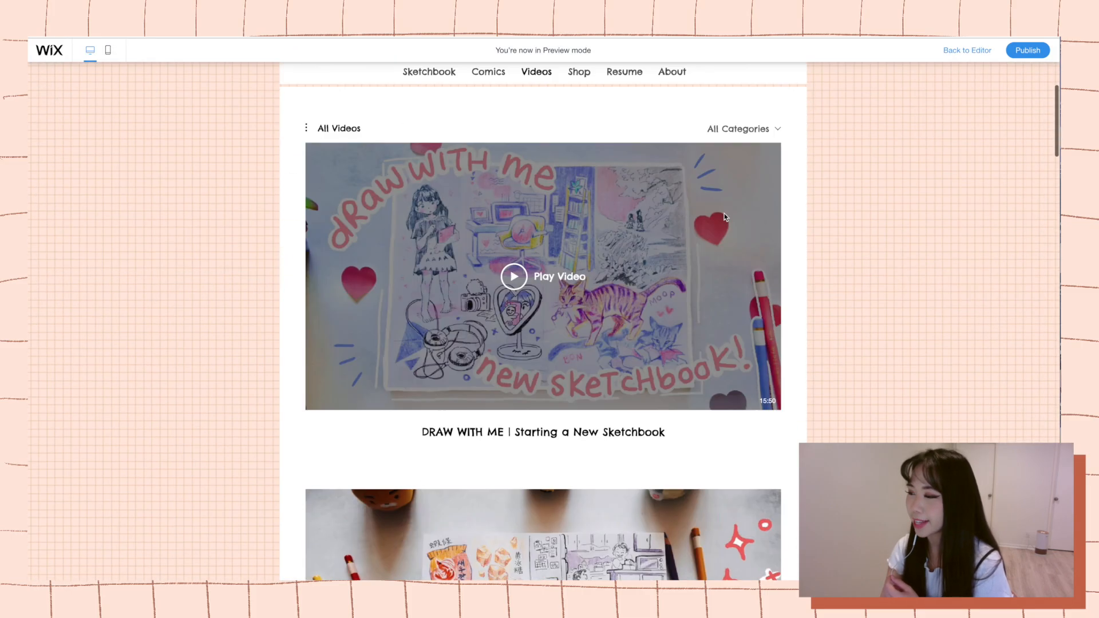
{"action": "scroll", "coordinate": [859, 242], "scroll_direction": "down", "scroll_amount": 1}
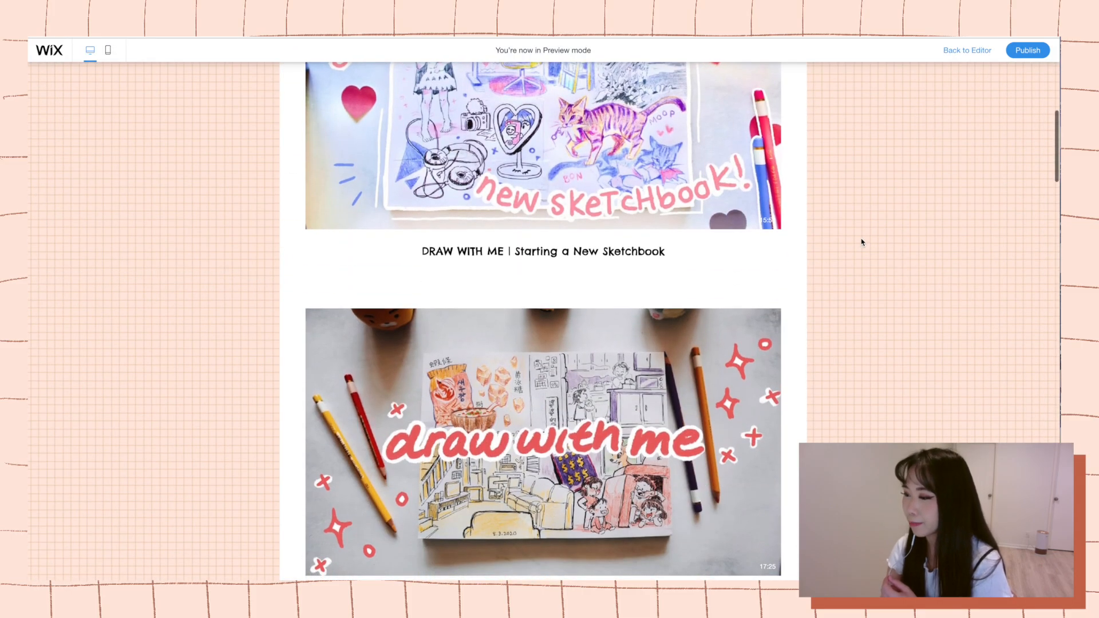
{"action": "scroll", "coordinate": [862, 242], "scroll_direction": "down", "scroll_amount": 19}
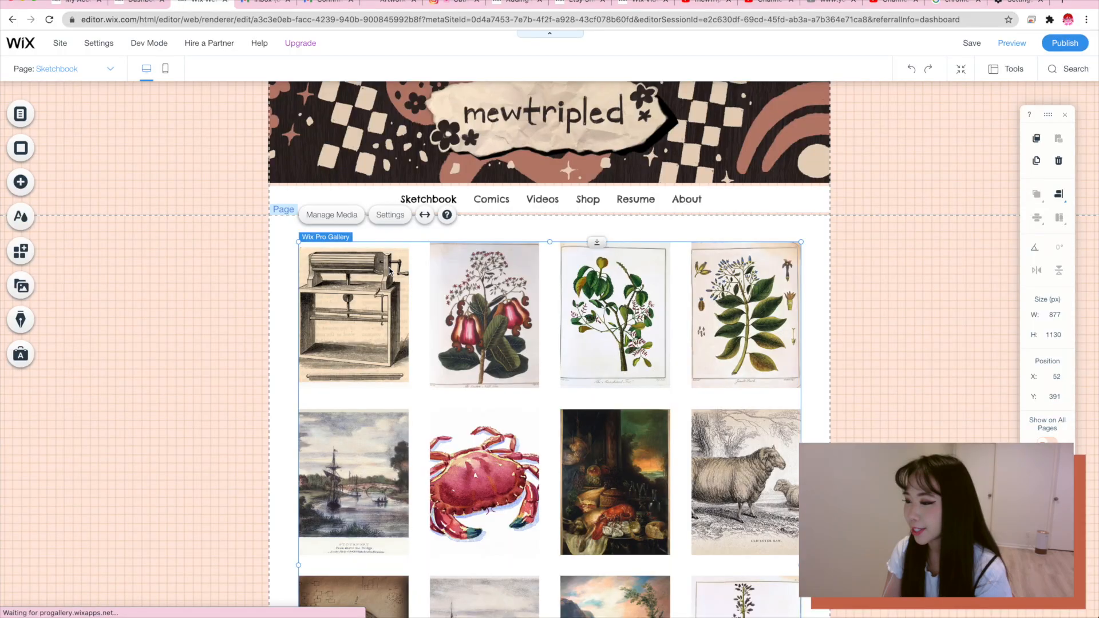
Delete all placeholder images from the Sketchbook page's gallery and add twelve sketchbook drawings in their place.
{"action": "left_click", "coordinate": [332, 213]}
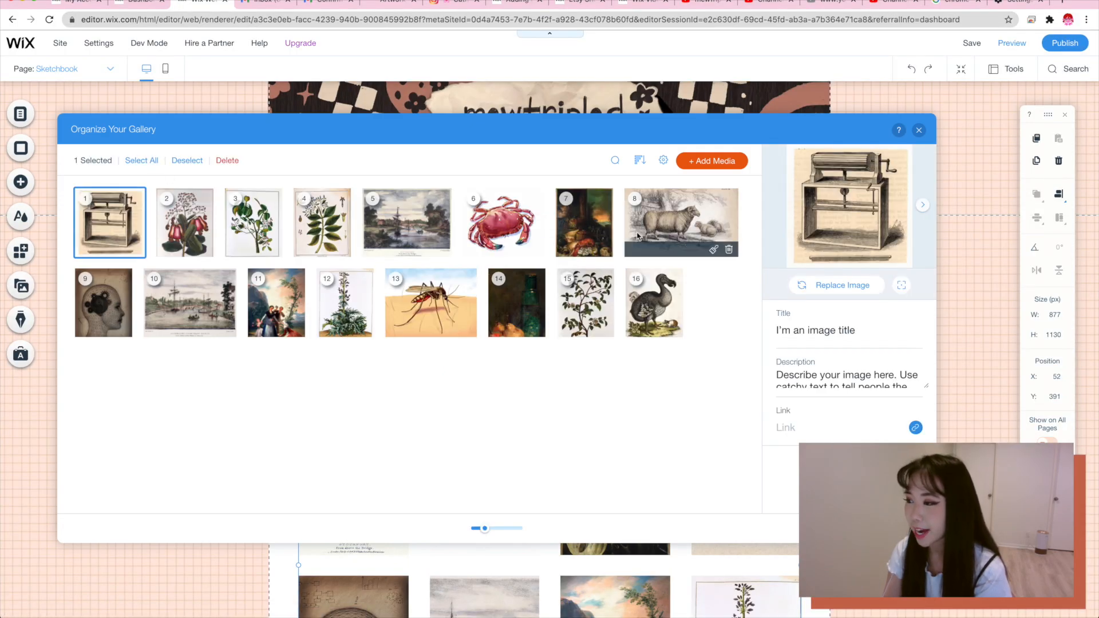
{"action": "left_click", "coordinate": [636, 324]}
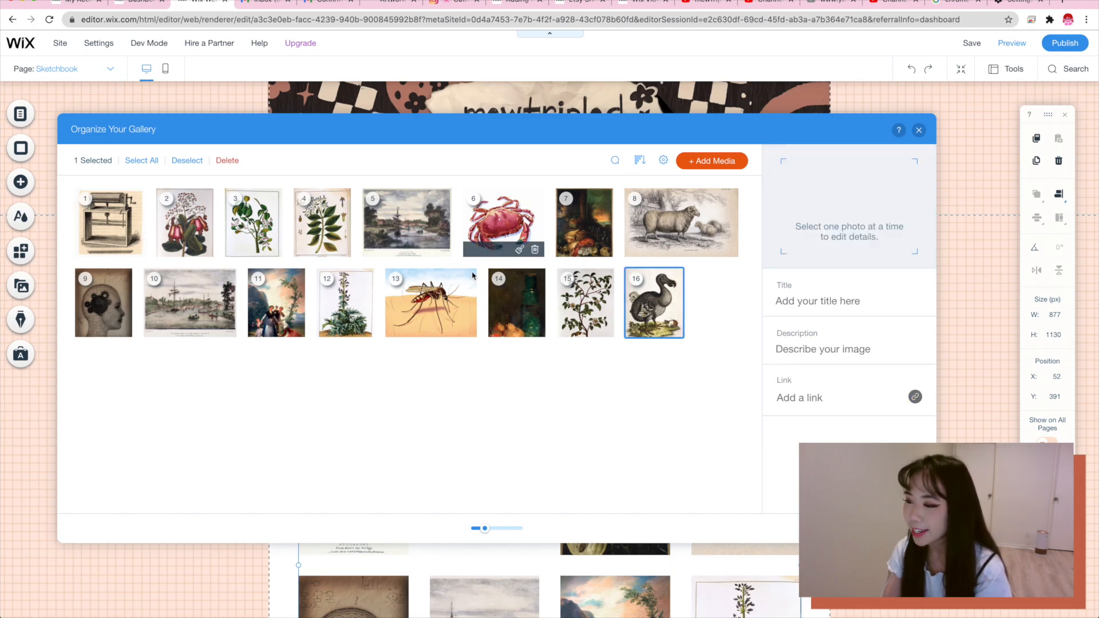
{"action": "left_click", "coordinate": [148, 164]}
{"action": "left_click", "coordinate": [197, 163]}
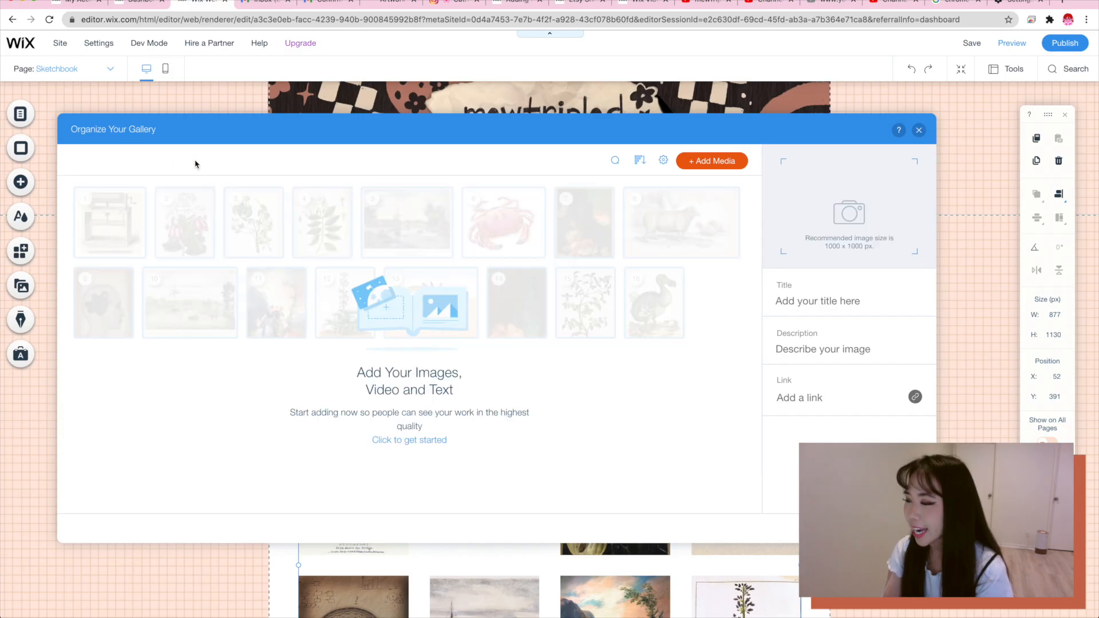
{"action": "left_click", "coordinate": [714, 168]}
{"action": "left_click", "coordinate": [705, 201]}
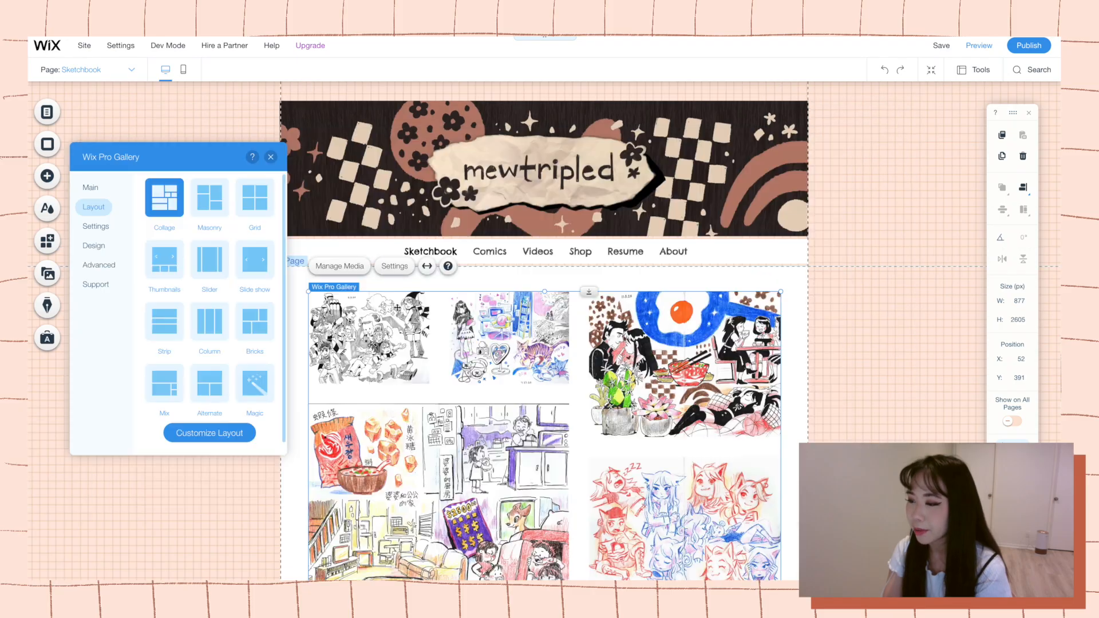
Look over the arrangement of the sketchbook drawings in the gallery's Collage layout.
{"action": "scroll", "coordinate": [412, 316], "scroll_direction": "down", "scroll_amount": 10}
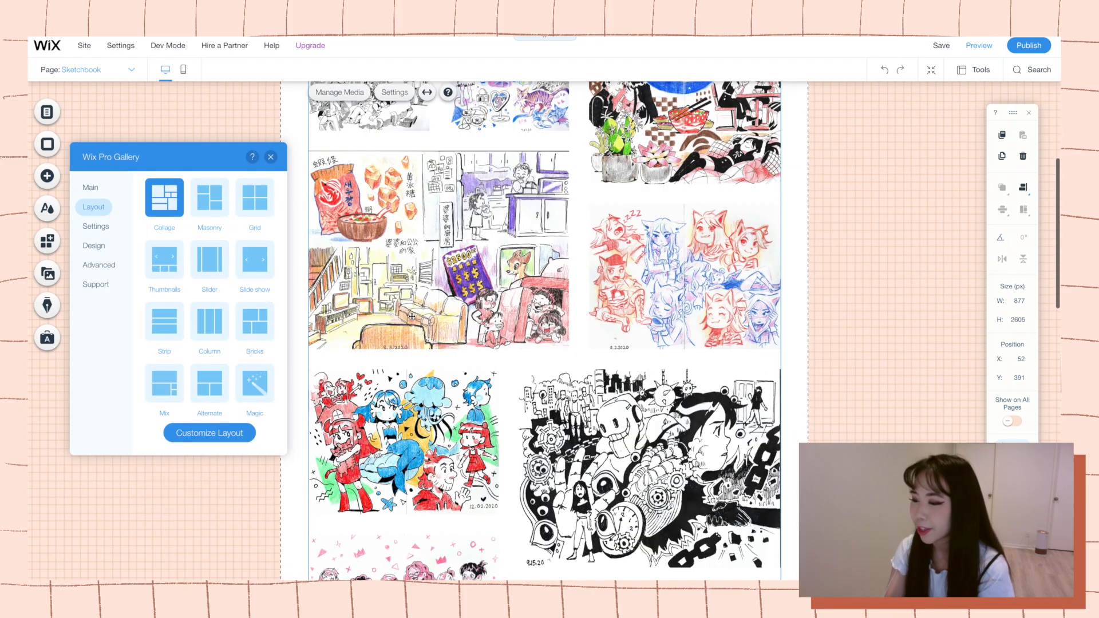
{"action": "scroll", "coordinate": [412, 316], "scroll_direction": "down", "scroll_amount": 5}
{"action": "scroll", "coordinate": [412, 317], "scroll_direction": "up", "scroll_amount": 7}
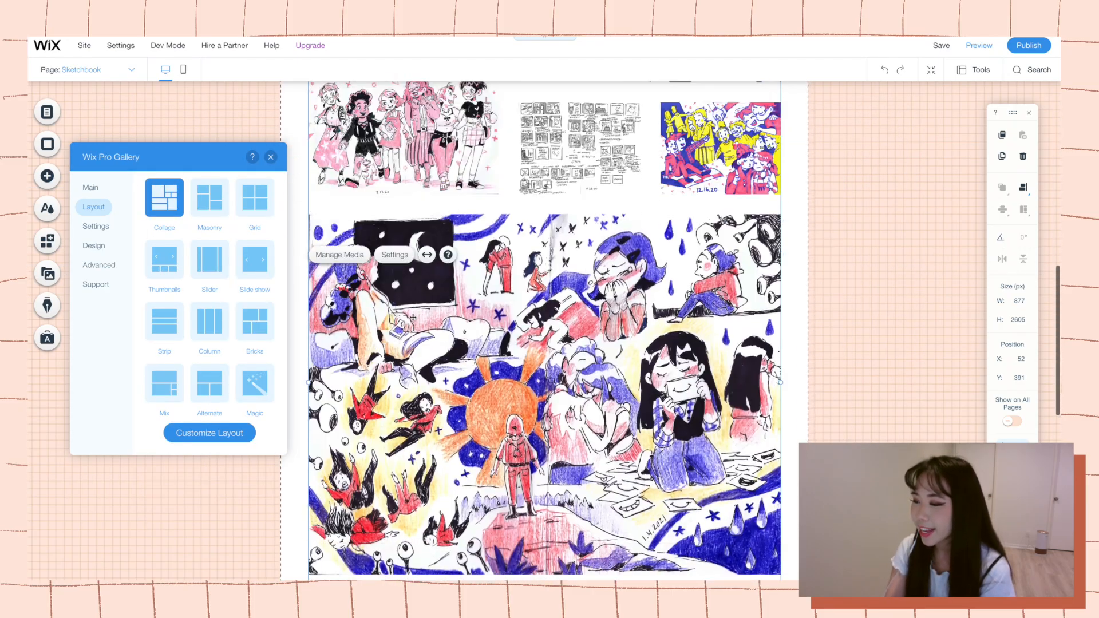
{"action": "scroll", "coordinate": [413, 317], "scroll_direction": "up", "scroll_amount": 6}
{"action": "scroll", "coordinate": [412, 316], "scroll_direction": "down", "scroll_amount": 10}
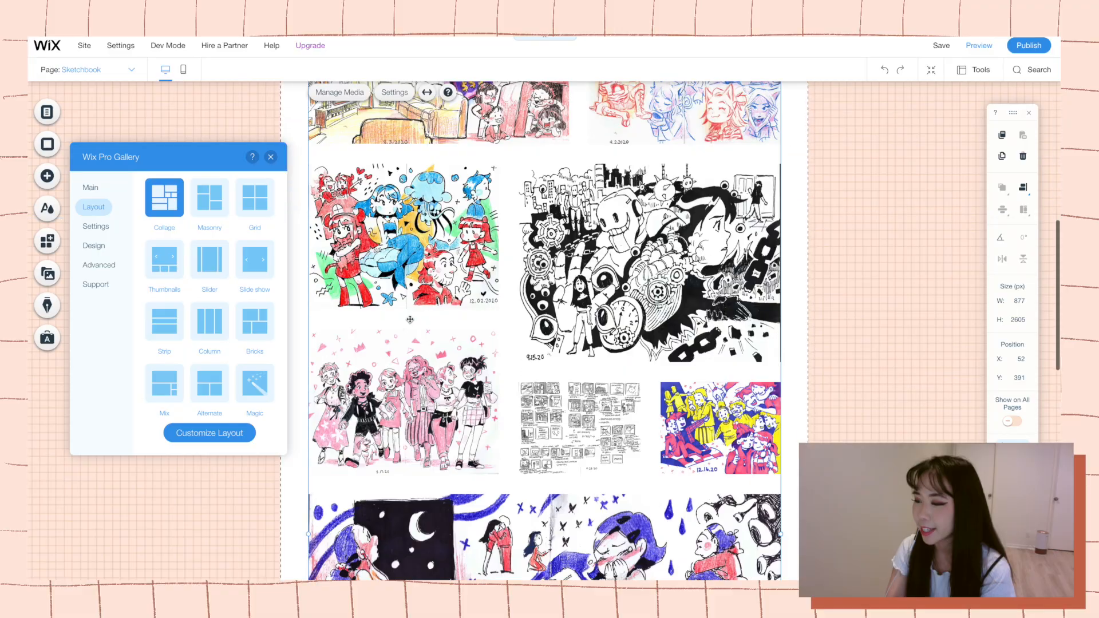
{"action": "scroll", "coordinate": [393, 337], "scroll_direction": "down", "scroll_amount": 10}
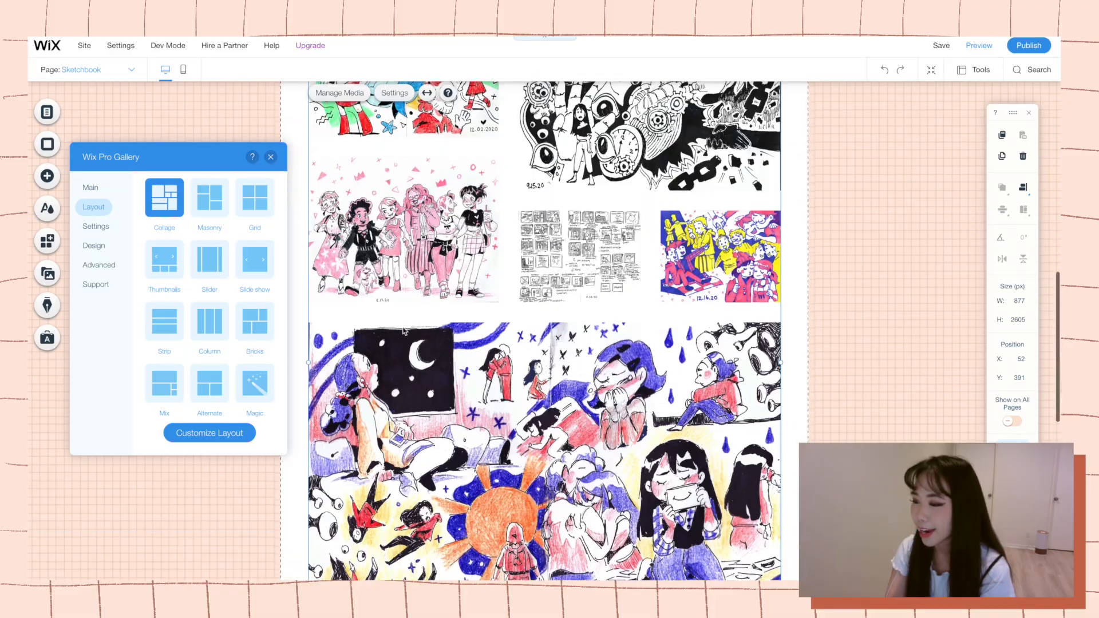
Try the Masonry, Grid and Slider layouts on the Sketchbook page's gallery.
{"action": "scroll", "coordinate": [393, 337], "scroll_direction": "up", "scroll_amount": 3}
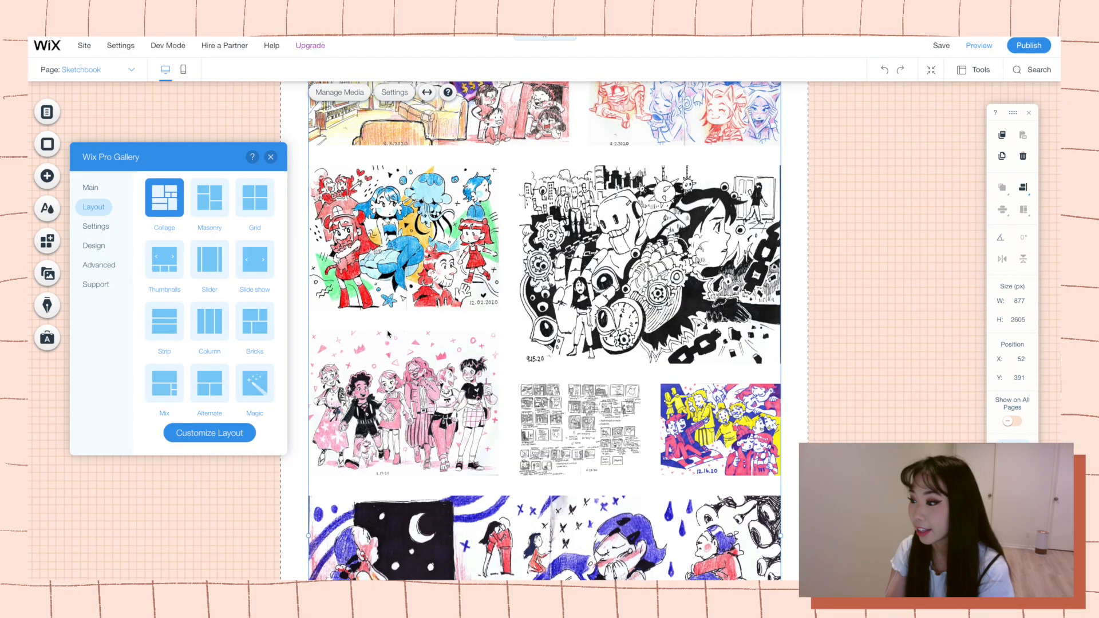
{"action": "scroll", "coordinate": [388, 335], "scroll_direction": "up", "scroll_amount": 2}
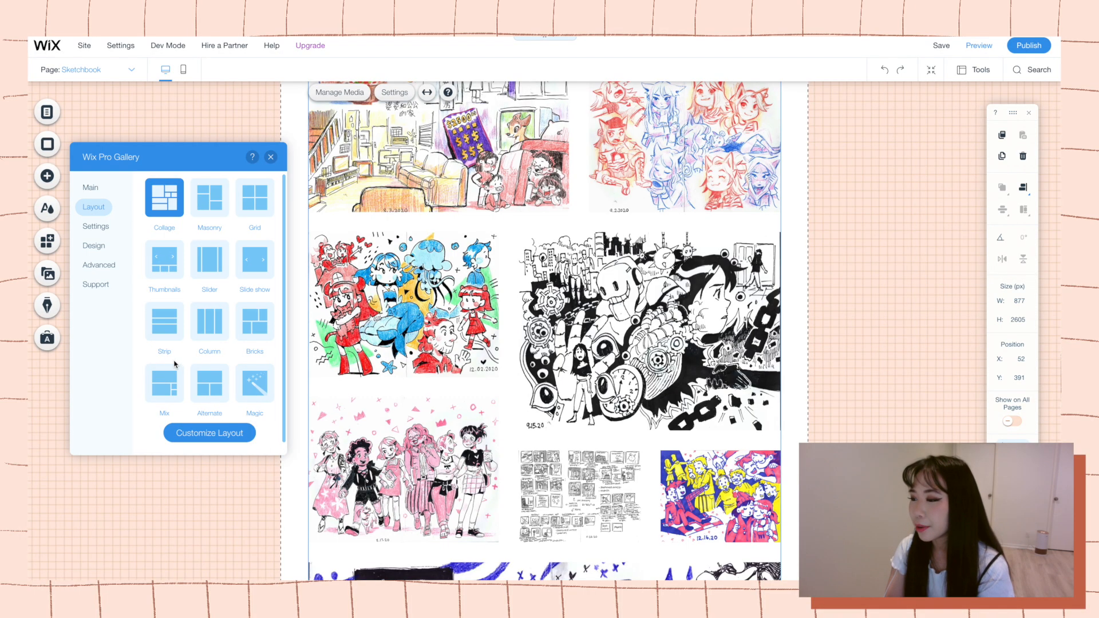
{"action": "scroll", "coordinate": [356, 303], "scroll_direction": "up", "scroll_amount": 5}
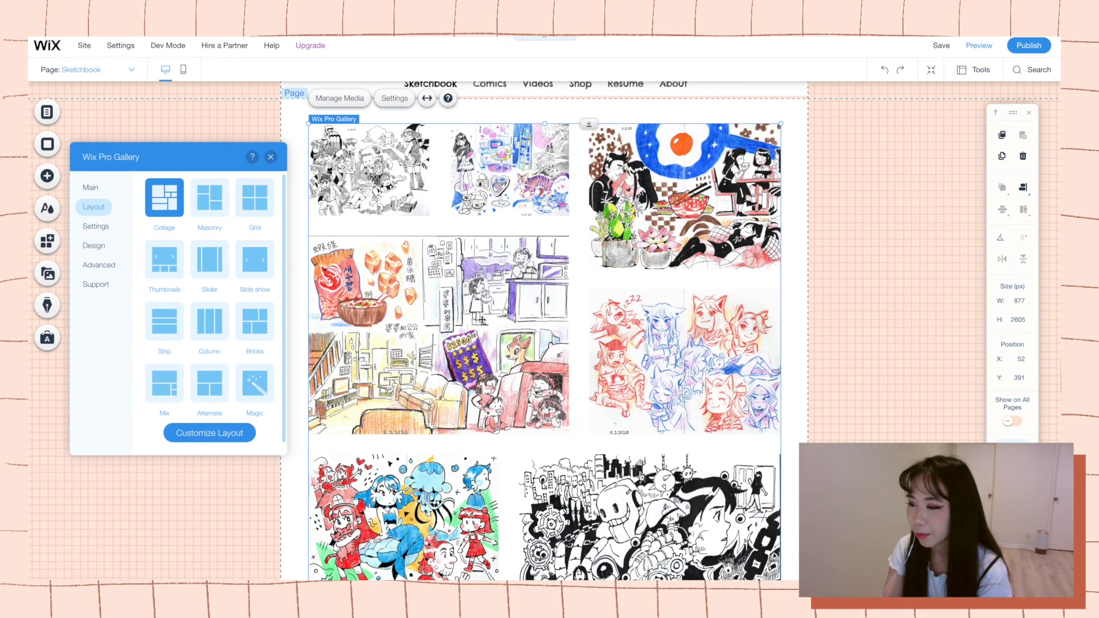
{"action": "scroll", "coordinate": [490, 325], "scroll_direction": "up", "scroll_amount": 4}
{"action": "left_click", "coordinate": [210, 201]}
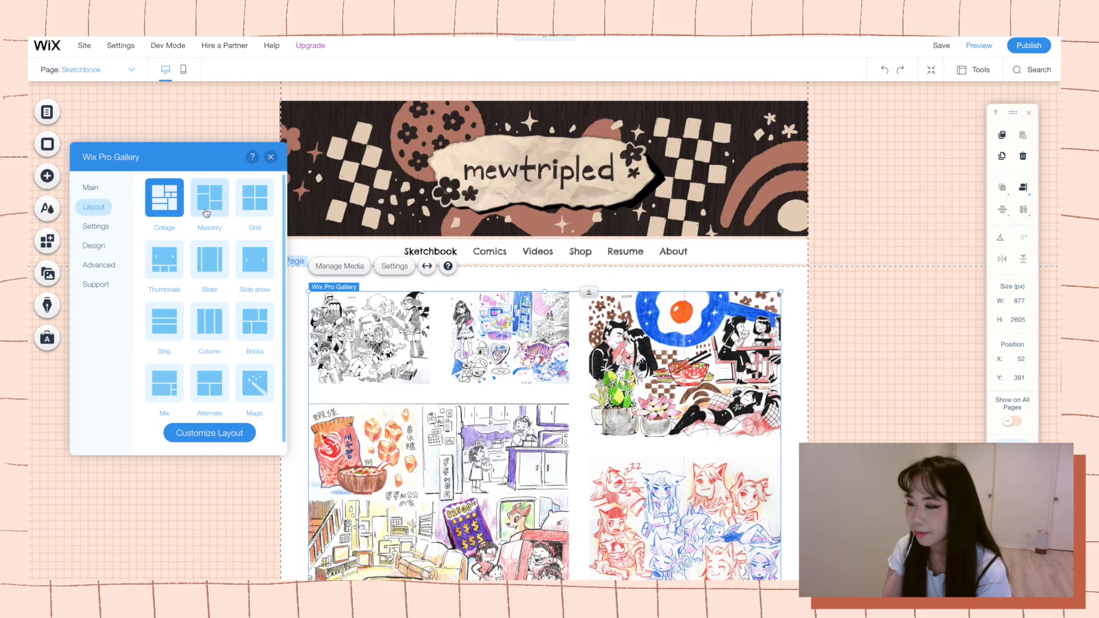
{"action": "left_click", "coordinate": [249, 209]}
{"action": "left_click", "coordinate": [211, 252]}
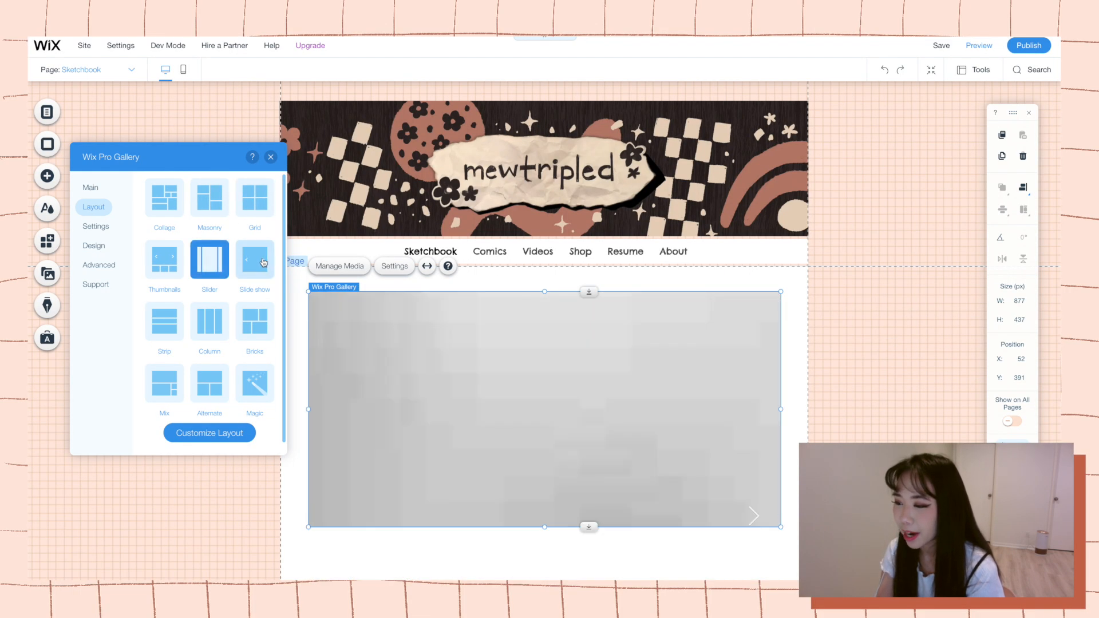
Customize the sketchbook gallery's layout with thumbnail size 96, spacing 37 and collage density 100%.
{"action": "scroll", "coordinate": [453, 382], "scroll_direction": "down", "scroll_amount": 15}
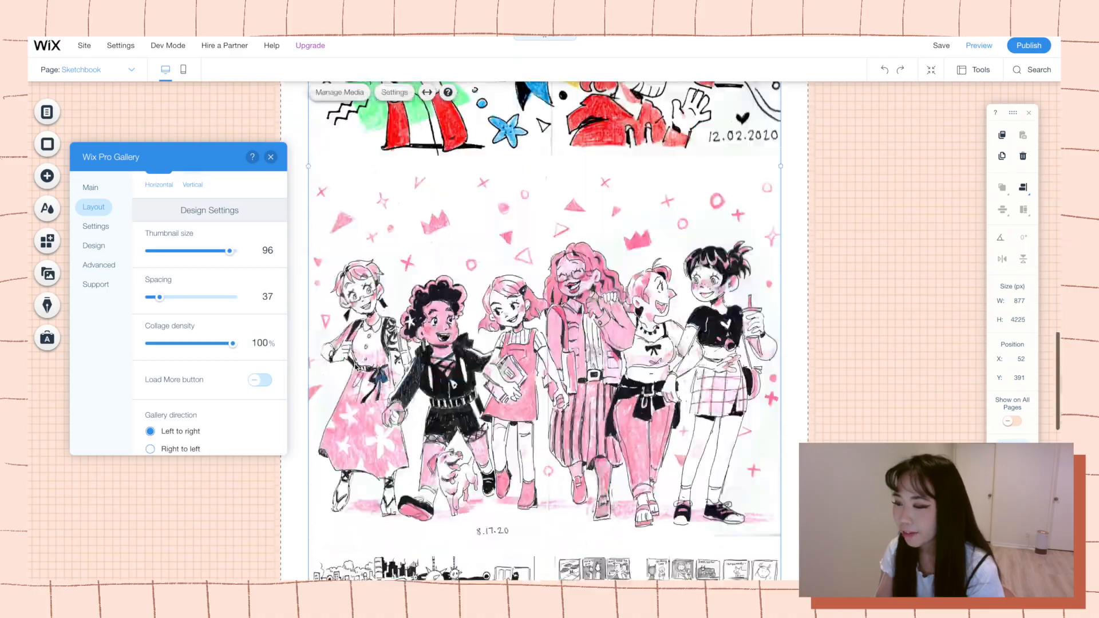
{"action": "scroll", "coordinate": [357, 369], "scroll_direction": "up", "scroll_amount": 15}
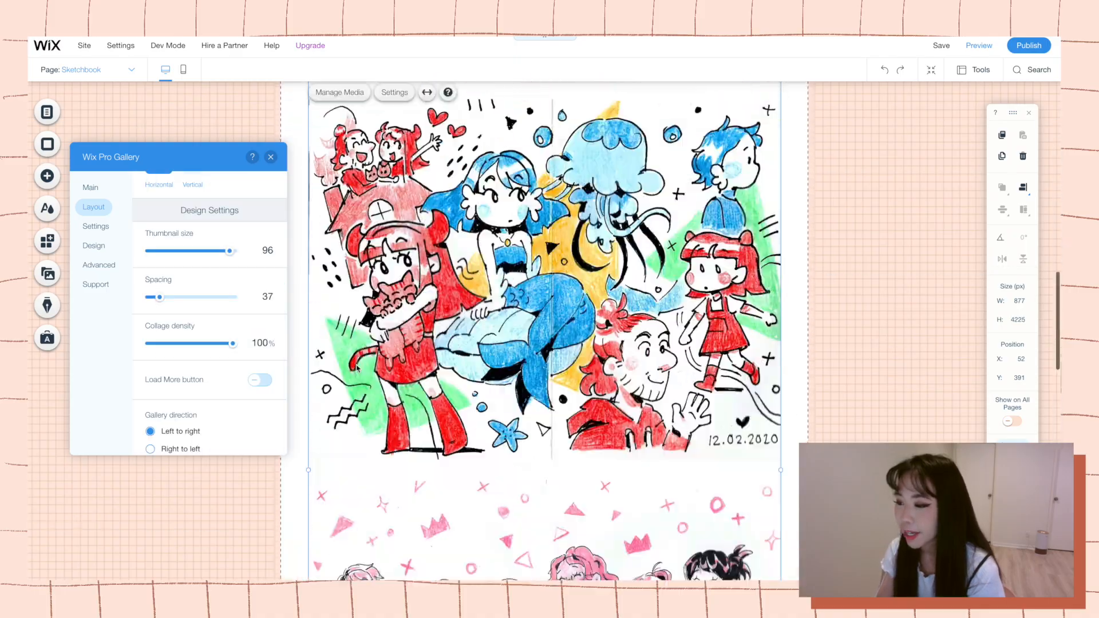
{"action": "scroll", "coordinate": [358, 369], "scroll_direction": "down", "scroll_amount": 4}
{"action": "scroll", "coordinate": [357, 370], "scroll_direction": "down", "scroll_amount": 3}
Open the sketchbook gallery's media organizer and move the fried-egg drawing to the first position.
{"action": "left_click", "coordinate": [442, 448]}
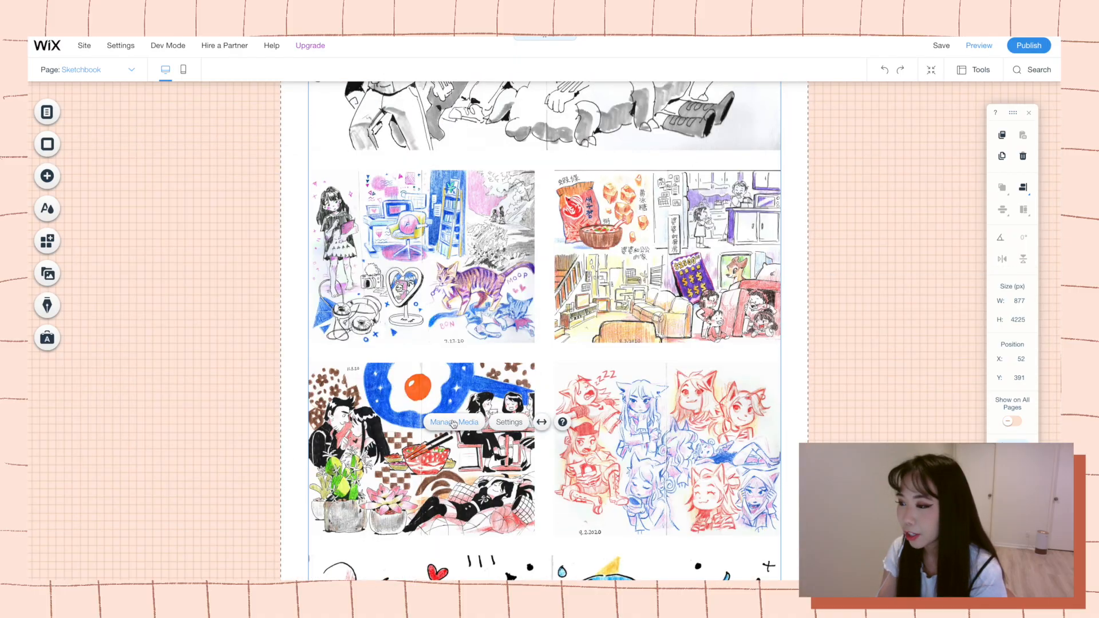
{"action": "left_click", "coordinate": [454, 424]}
{"action": "left_click_drag", "start_coordinate": [405, 123], "coordinate": [567, 153]}
{"action": "left_click_drag", "start_coordinate": [586, 244], "coordinate": [303, 245]}
{"action": "left_click_drag", "start_coordinate": [455, 154], "coordinate": [632, 153]}
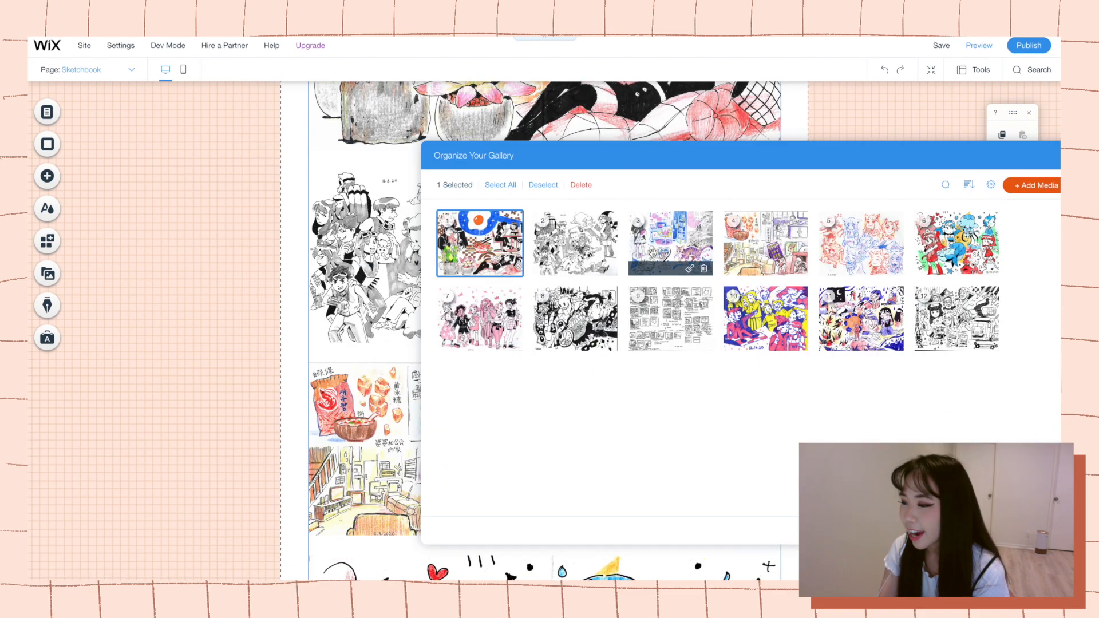
Move the desk-and-cat drawing behind the red and blue cat-ear characters, and place the storyboard thumbnail page directly ahead of it.
{"action": "left_click_drag", "start_coordinate": [670, 245], "coordinate": [774, 245]}
{"action": "left_click_drag", "start_coordinate": [605, 154], "coordinate": [803, 264]}
{"action": "left_click_drag", "start_coordinate": [1051, 357], "coordinate": [967, 371]}
{"action": "left_click_drag", "start_coordinate": [831, 265], "coordinate": [842, 206]}
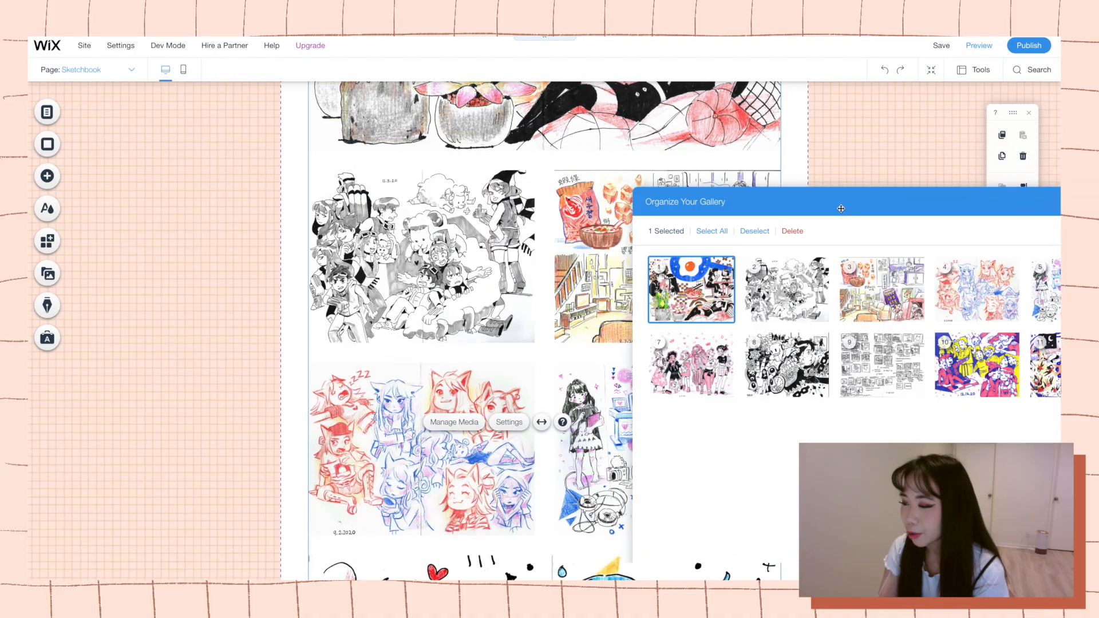
{"action": "left_click_drag", "start_coordinate": [864, 361], "coordinate": [1030, 295]}
Move the black-and-white crowd and truck drawing from last to tenth position and finish organizing the gallery.
{"action": "left_click_drag", "start_coordinate": [763, 198], "coordinate": [388, 125]}
{"action": "left_click", "coordinate": [1047, 127]}
{"action": "scroll", "coordinate": [544, 331], "scroll_direction": "up", "scroll_amount": 4}
{"action": "scroll", "coordinate": [544, 331], "scroll_direction": "down", "scroll_amount": 15}
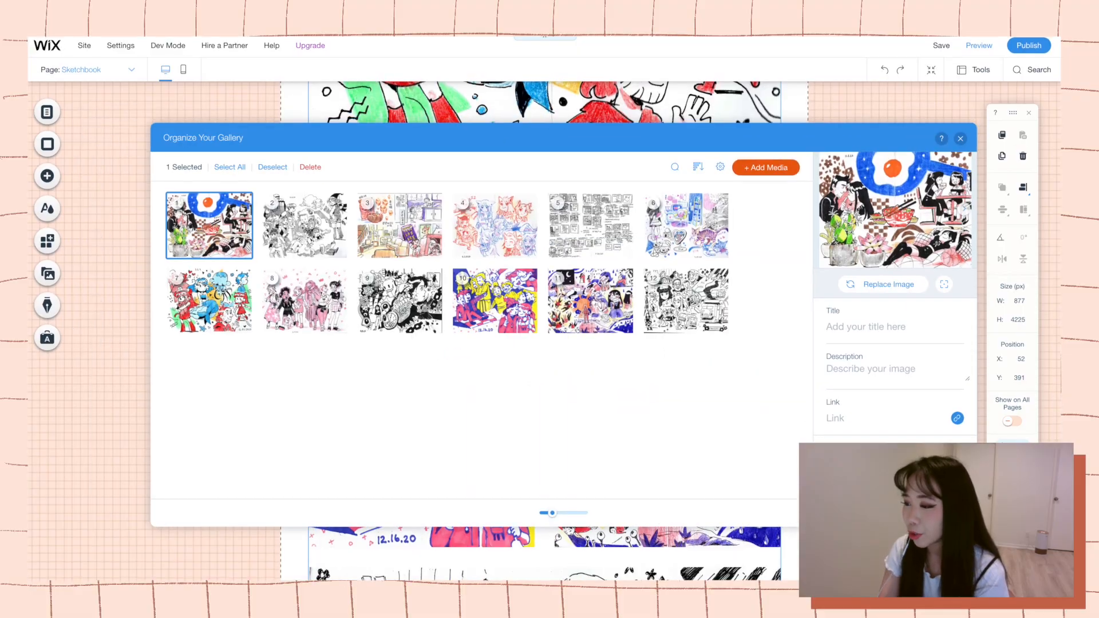
{"action": "left_click_drag", "start_coordinate": [197, 134], "coordinate": [876, 202]}
{"action": "scroll", "coordinate": [947, 354], "scroll_direction": "down", "scroll_amount": 5}
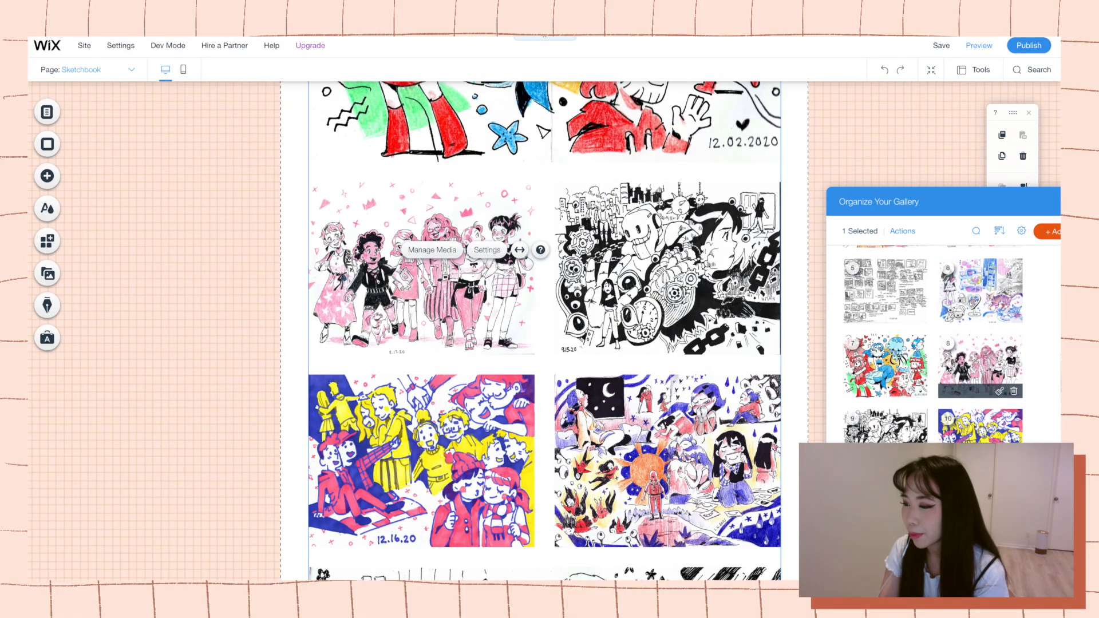
{"action": "scroll", "coordinate": [944, 369], "scroll_direction": "down", "scroll_amount": 3}
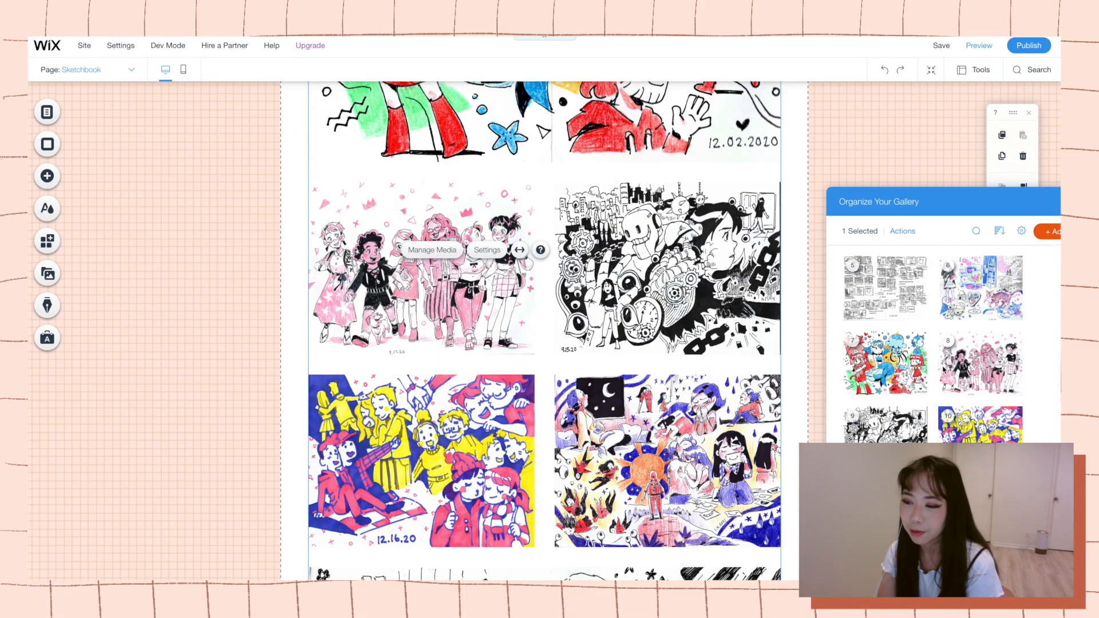
{"action": "mouse_move", "coordinate": [973, 387]}
{"action": "left_mouse_down"}
{"action": "mouse_move", "coordinate": [882, 397]}
{"action": "mouse_move", "coordinate": [914, 404]}
{"action": "mouse_move", "coordinate": [973, 343]}
{"action": "left_mouse_up"}
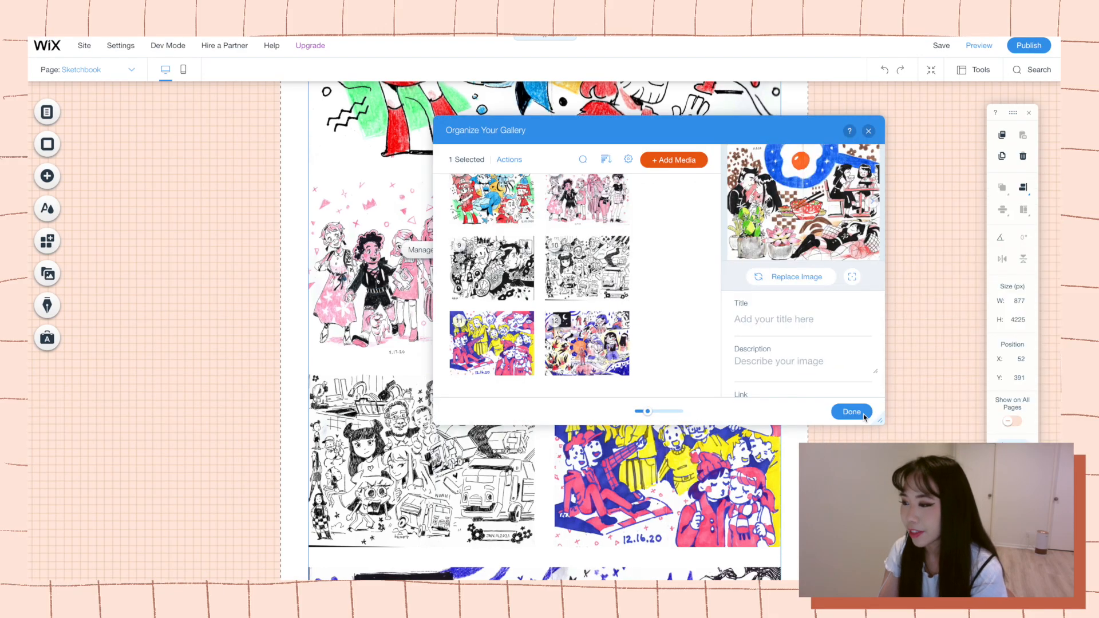
{"action": "left_click", "coordinate": [854, 412]}
Look over the reordered drawings in the sketchbook gallery from top to bottom.
{"action": "scroll", "coordinate": [816, 424], "scroll_direction": "down", "scroll_amount": 6}
{"action": "scroll", "coordinate": [815, 424], "scroll_direction": "up", "scroll_amount": 15}
{"action": "scroll", "coordinate": [830, 422], "scroll_direction": "down", "scroll_amount": 5}
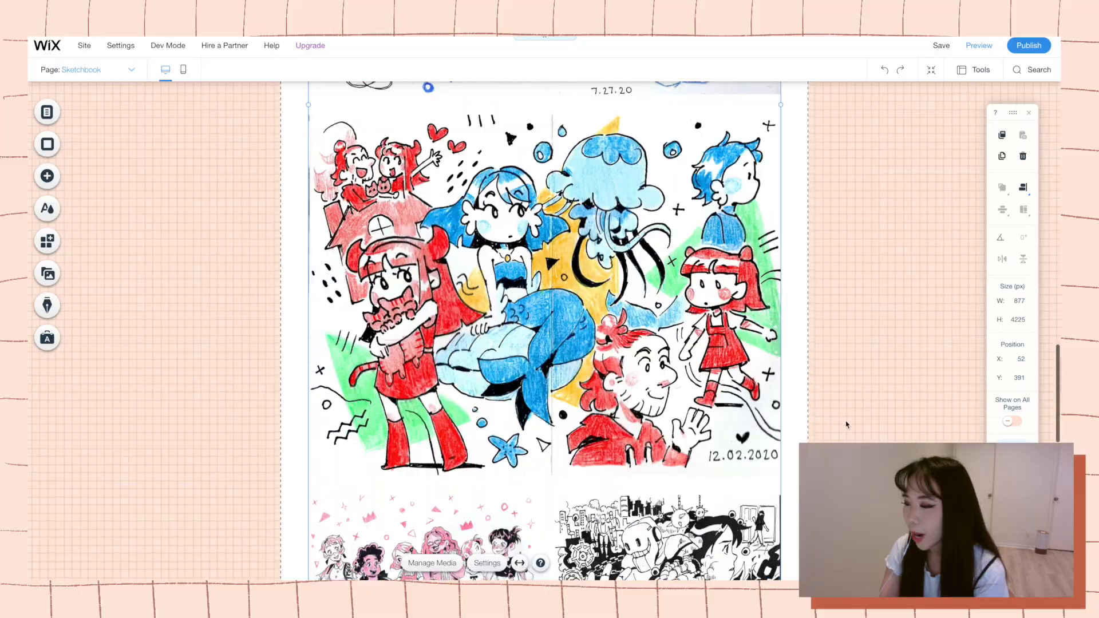
{"action": "scroll", "coordinate": [851, 410], "scroll_direction": "up", "scroll_amount": 12}
{"action": "scroll", "coordinate": [855, 412], "scroll_direction": "down", "scroll_amount": 5}
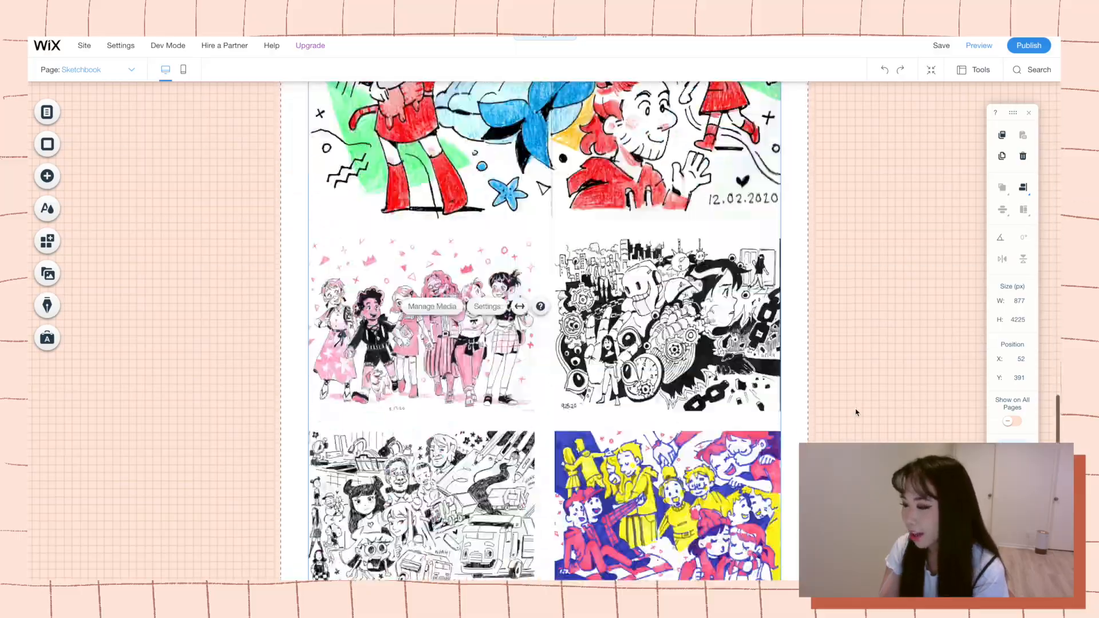
{"action": "scroll", "coordinate": [858, 412], "scroll_direction": "up", "scroll_amount": 10}
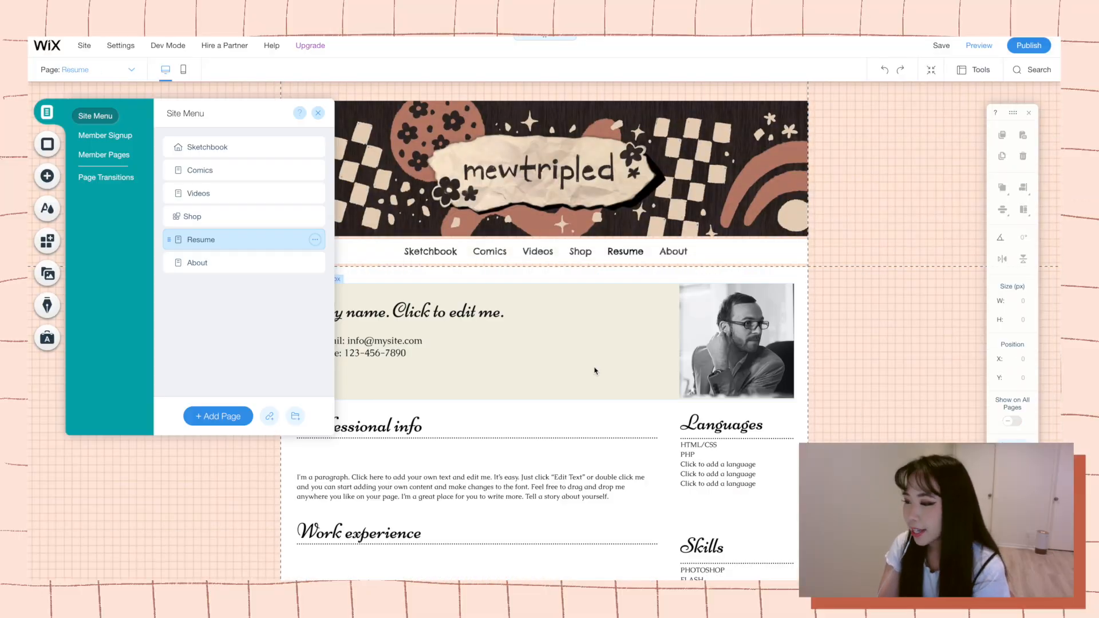
Go to the Resume page and look over its placeholder header and sections.
{"action": "left_click", "coordinate": [520, 356]}
{"action": "scroll", "coordinate": [738, 382], "scroll_direction": "down", "scroll_amount": 3}
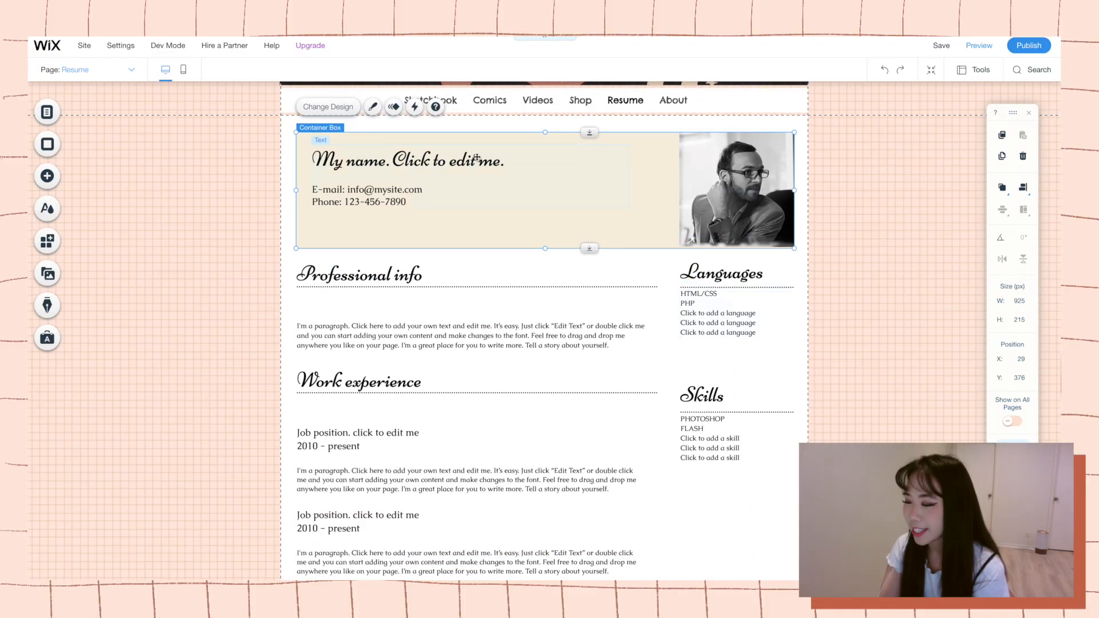
{"action": "scroll", "coordinate": [476, 158], "scroll_direction": "up", "scroll_amount": 2}
{"action": "scroll", "coordinate": [522, 218], "scroll_direction": "down", "scroll_amount": 1}
Set the resume header text to the Chelsea Market font and replace the placeholders with the artist's full name, e-mail and Instagram address.
{"action": "right_click", "coordinate": [553, 205]}
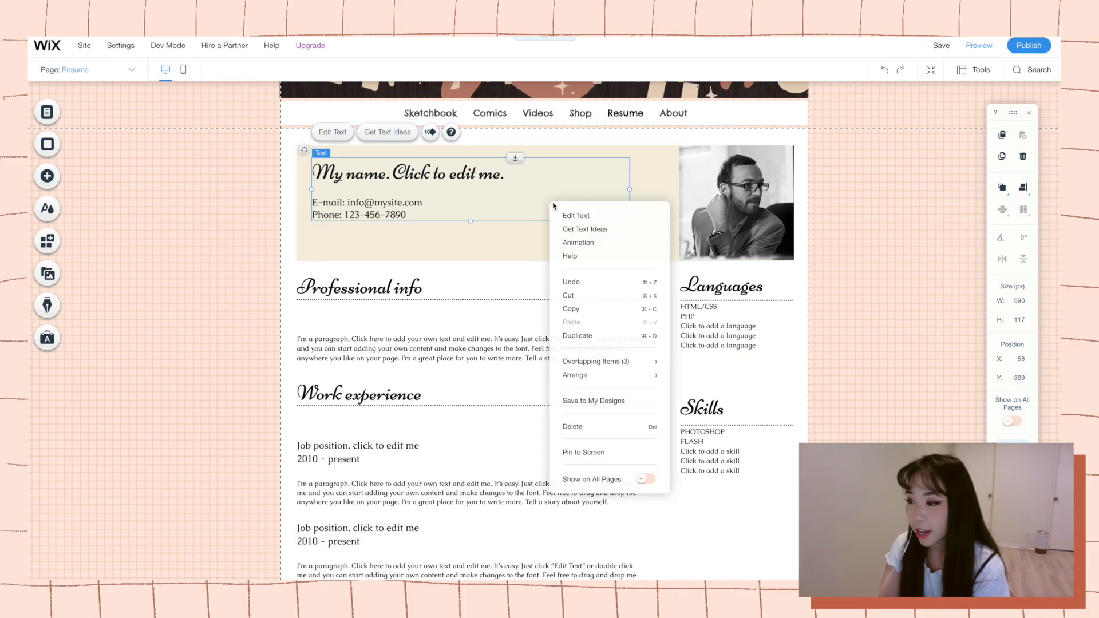
{"action": "left_click", "coordinate": [564, 216]}
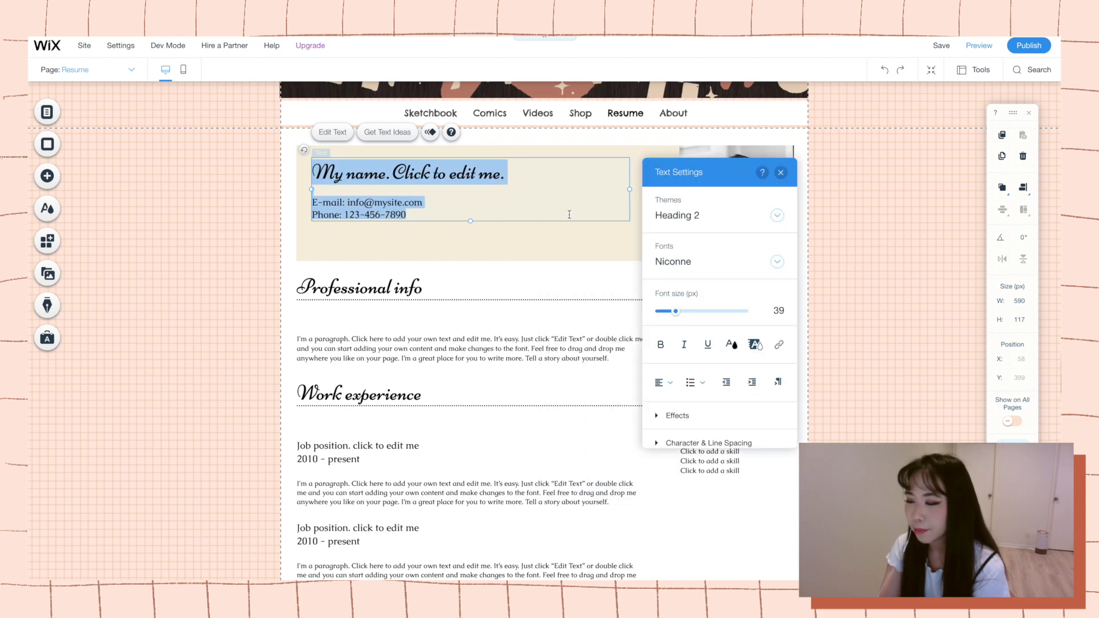
{"action": "left_click", "coordinate": [710, 215]}
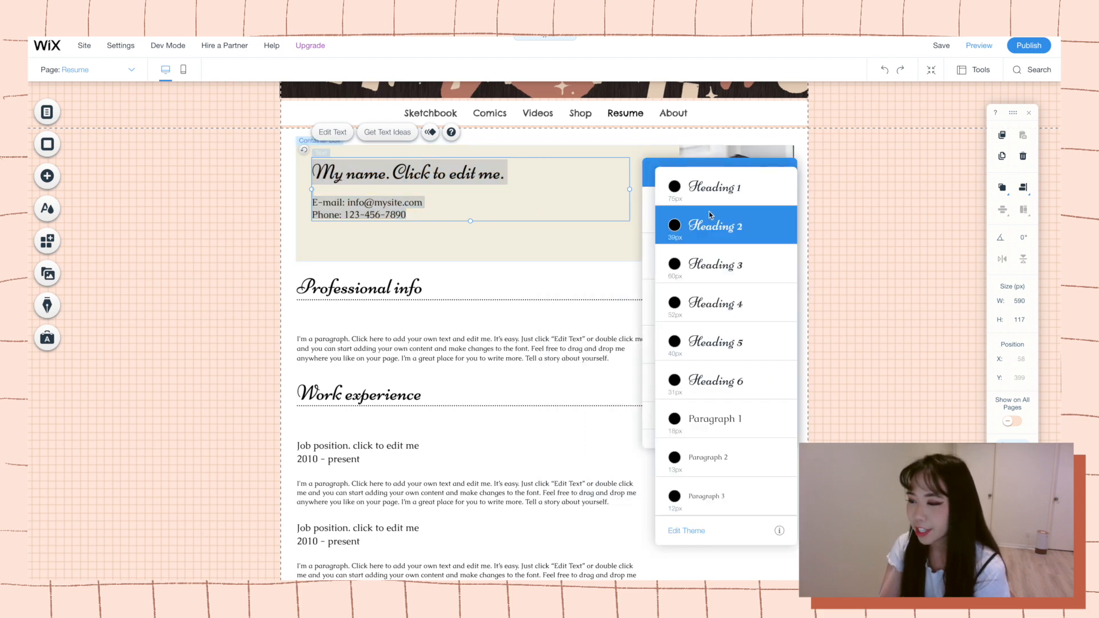
{"action": "left_click", "coordinate": [891, 247]}
{"action": "left_click", "coordinate": [775, 262]}
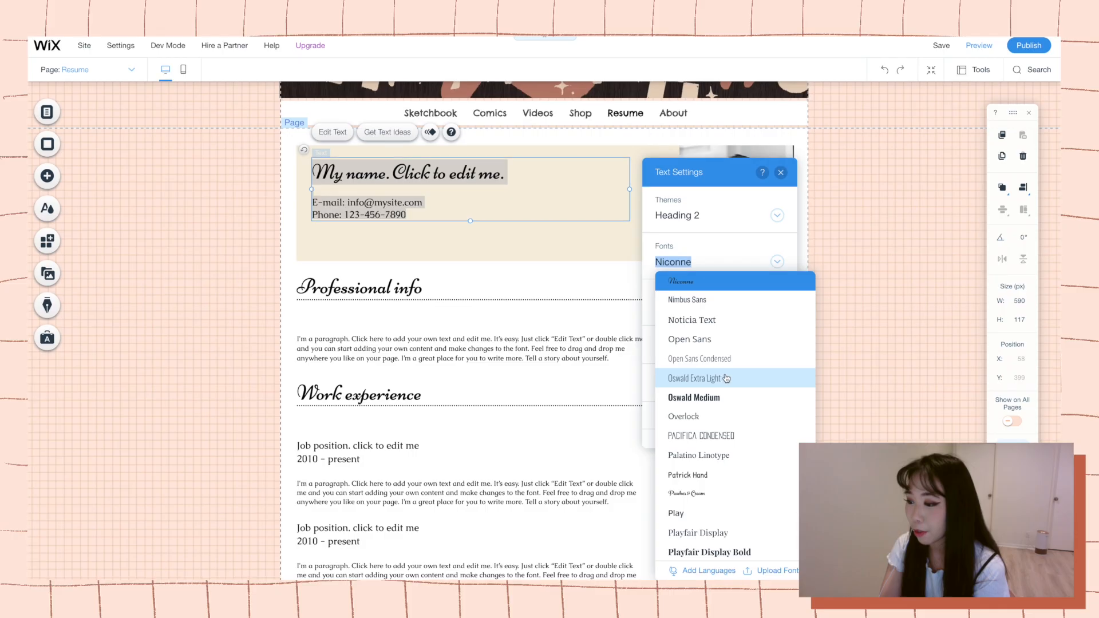
{"action": "scroll", "coordinate": [724, 401], "scroll_direction": "up", "scroll_amount": 10}
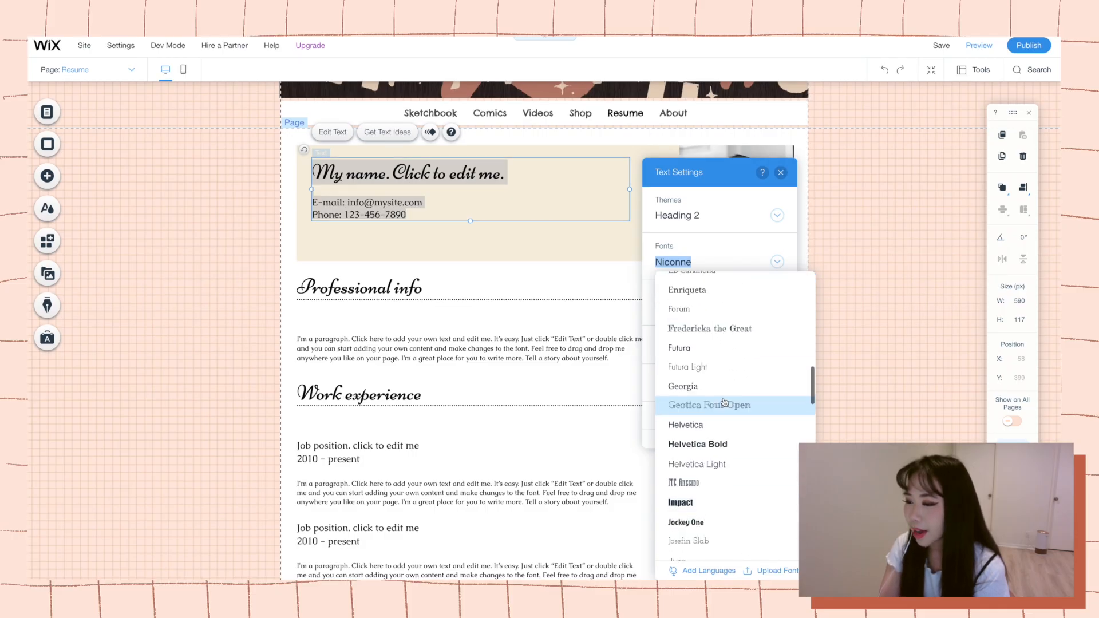
{"action": "scroll", "coordinate": [724, 401], "scroll_direction": "up", "scroll_amount": 10}
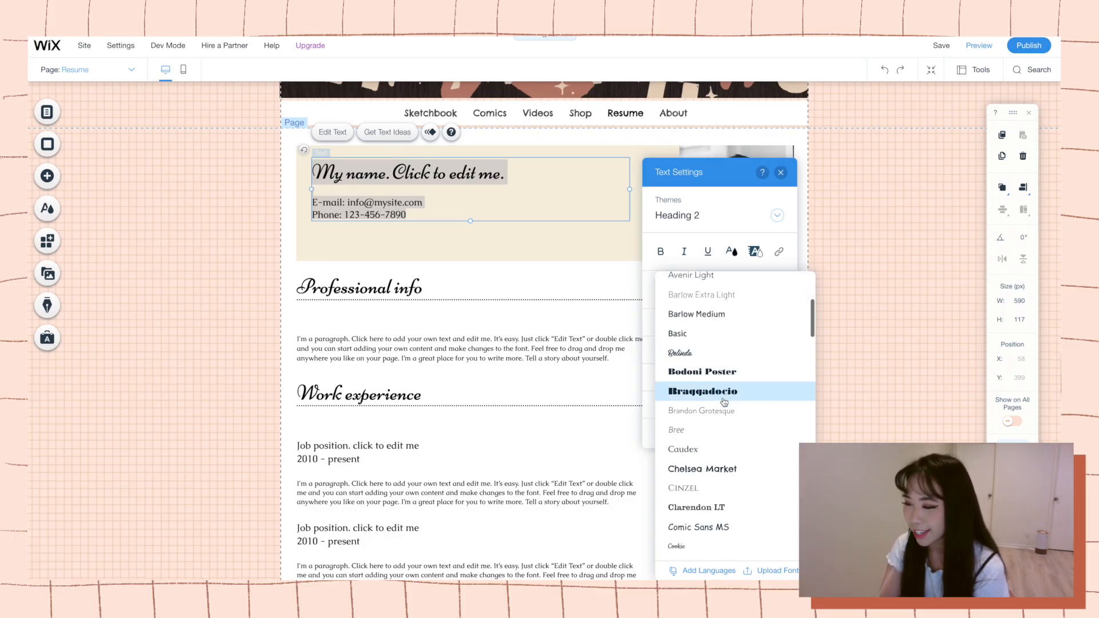
{"action": "scroll", "coordinate": [724, 400], "scroll_direction": "down", "scroll_amount": 1}
{"action": "left_click", "coordinate": [716, 420]}
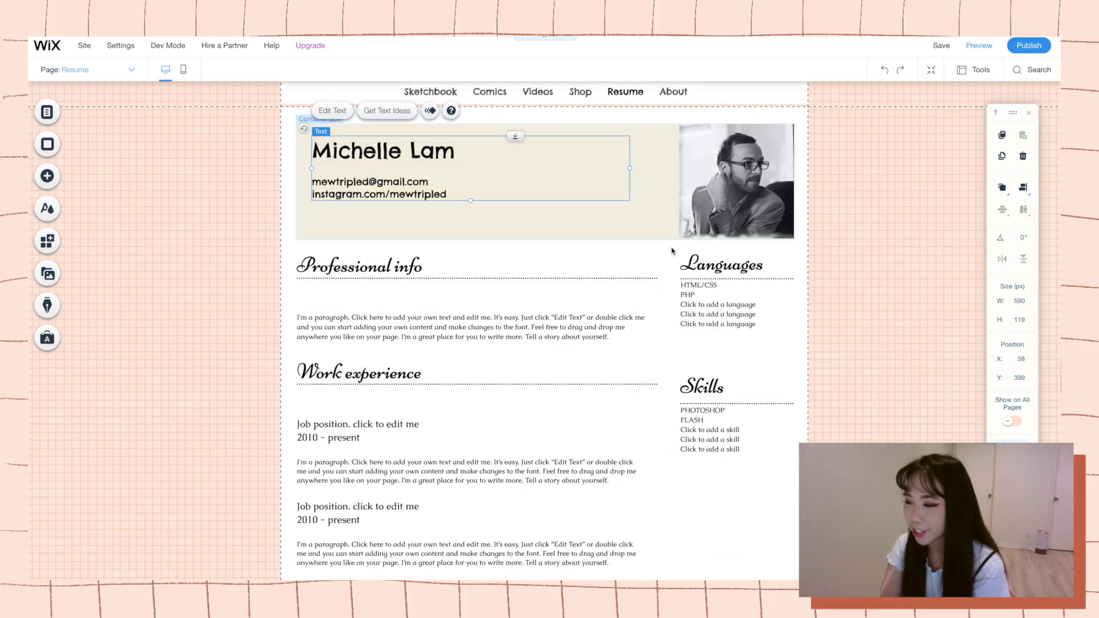
Place a social bar inside the resume header box, directly under the e-mail line.
{"action": "scroll", "coordinate": [832, 250], "scroll_direction": "up", "scroll_amount": 2}
{"action": "left_click", "coordinate": [484, 274]}
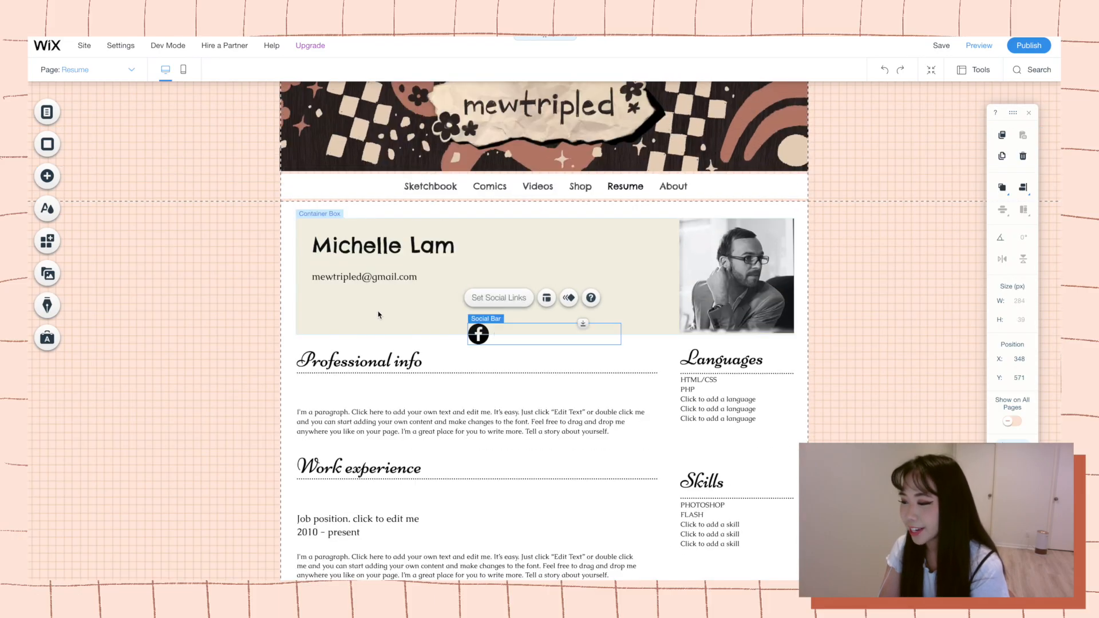
{"action": "left_click_drag", "start_coordinate": [528, 337], "coordinate": [379, 283]}
{"action": "left_click", "coordinate": [377, 281]}
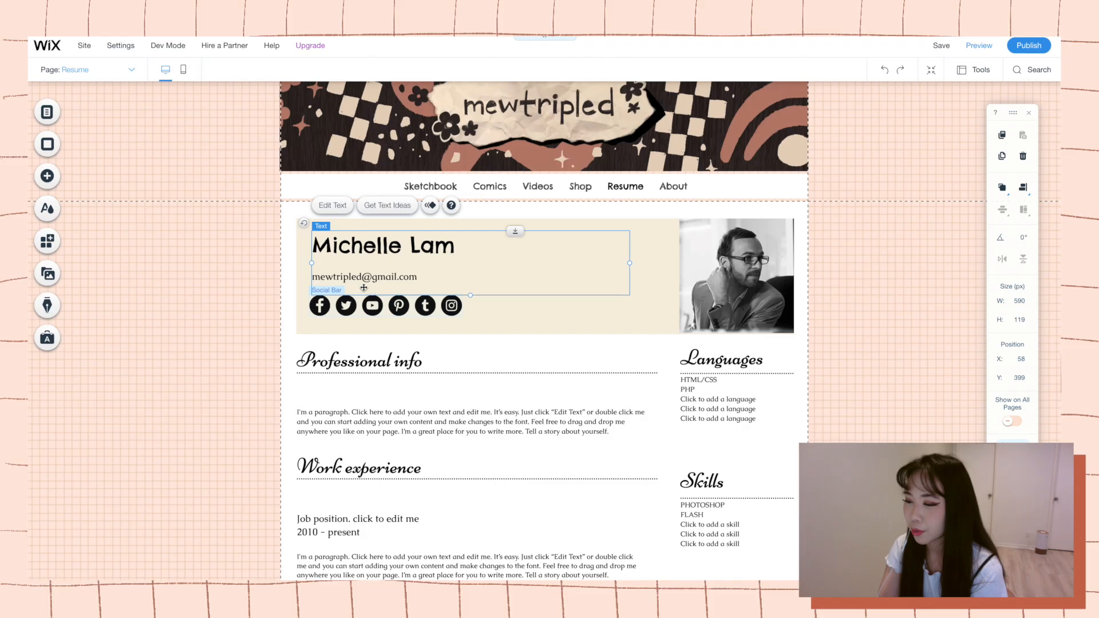
{"action": "left_click", "coordinate": [399, 305]}
{"action": "left_click_drag", "start_coordinate": [399, 305], "coordinate": [401, 300]}
Remove the Facebook, Twitter, Pinterest and Tumblr icons from the social bar, keeping YouTube and Instagram.
{"action": "double_click", "coordinate": [401, 300]}
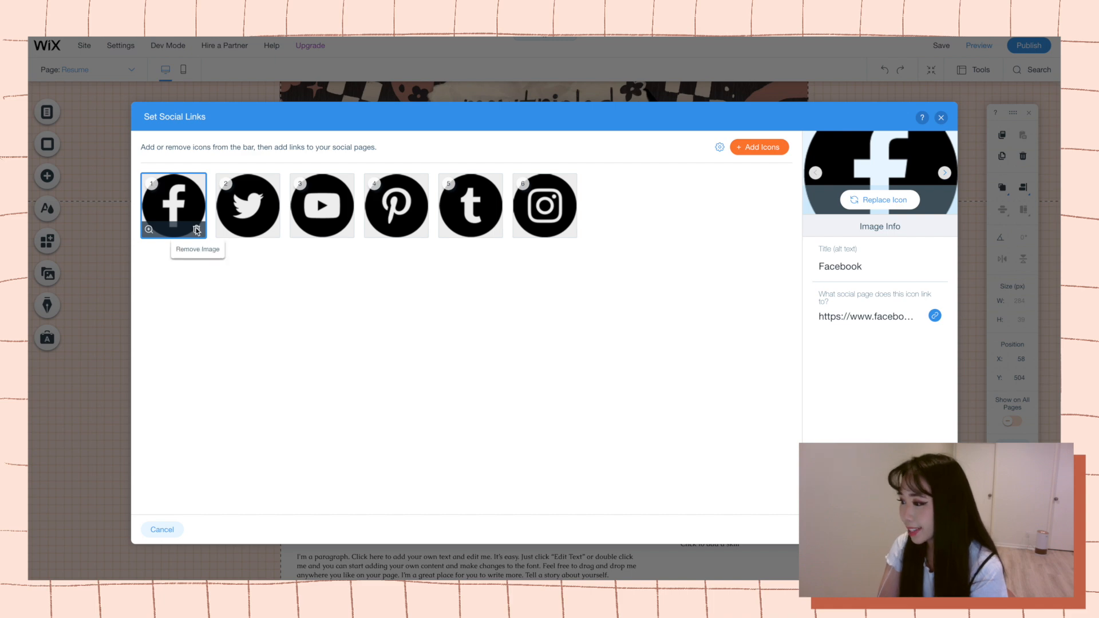
{"action": "left_click", "coordinate": [197, 229]}
{"action": "left_click", "coordinate": [197, 230]}
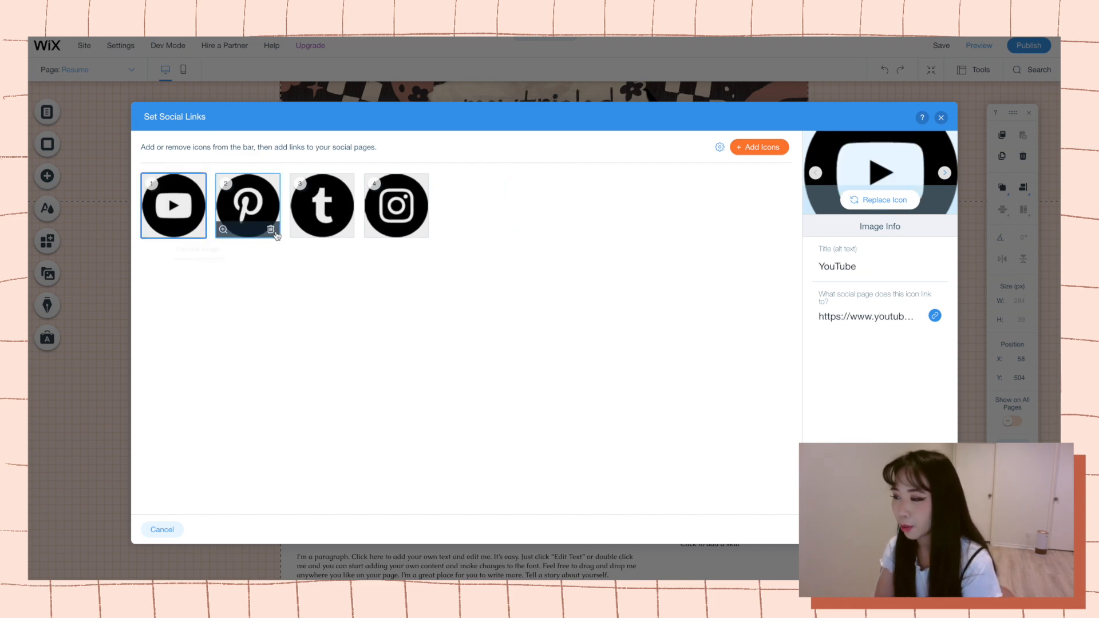
{"action": "left_click", "coordinate": [270, 230]}
{"action": "left_click", "coordinate": [271, 229]}
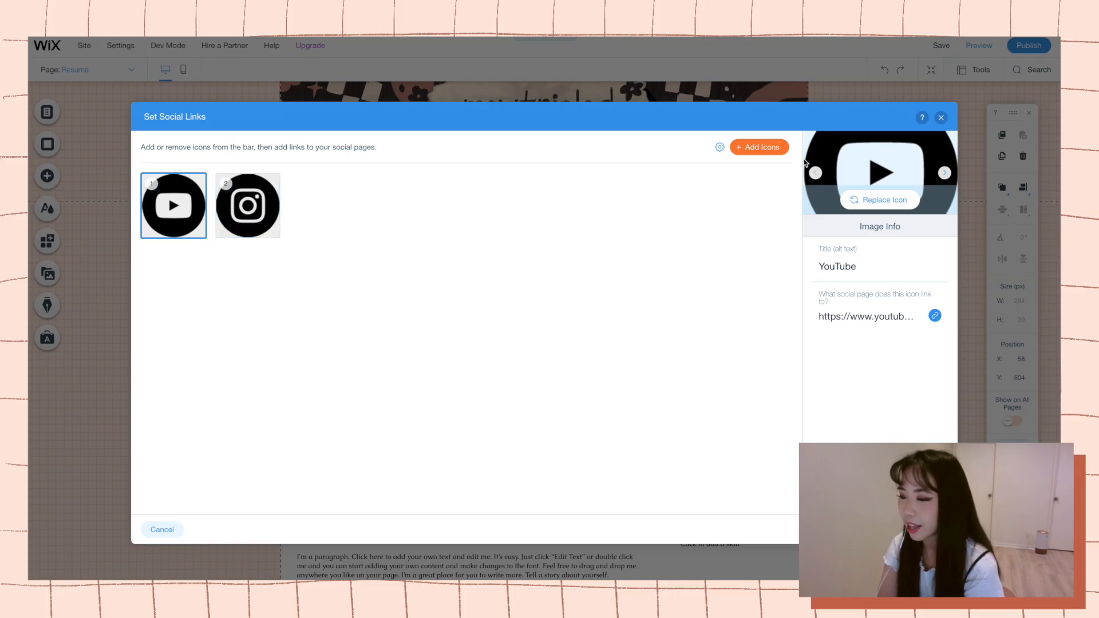
Browse the social icons in Media from Wix for more icons to add to the social bar.
{"action": "left_click", "coordinate": [769, 147]}
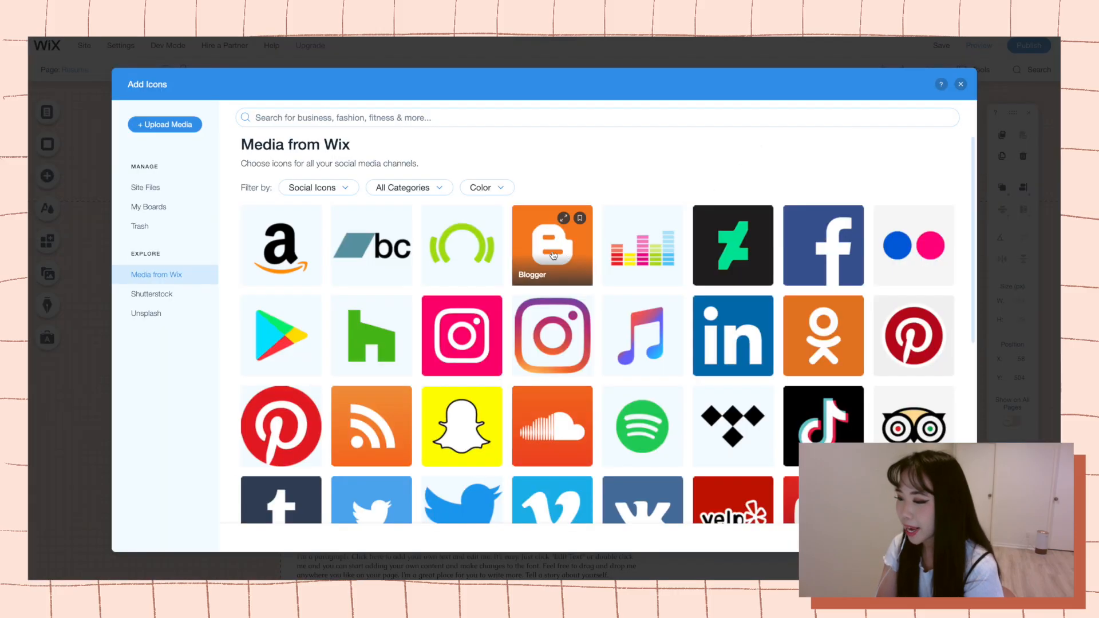
{"action": "scroll", "coordinate": [536, 296], "scroll_direction": "down", "scroll_amount": 4}
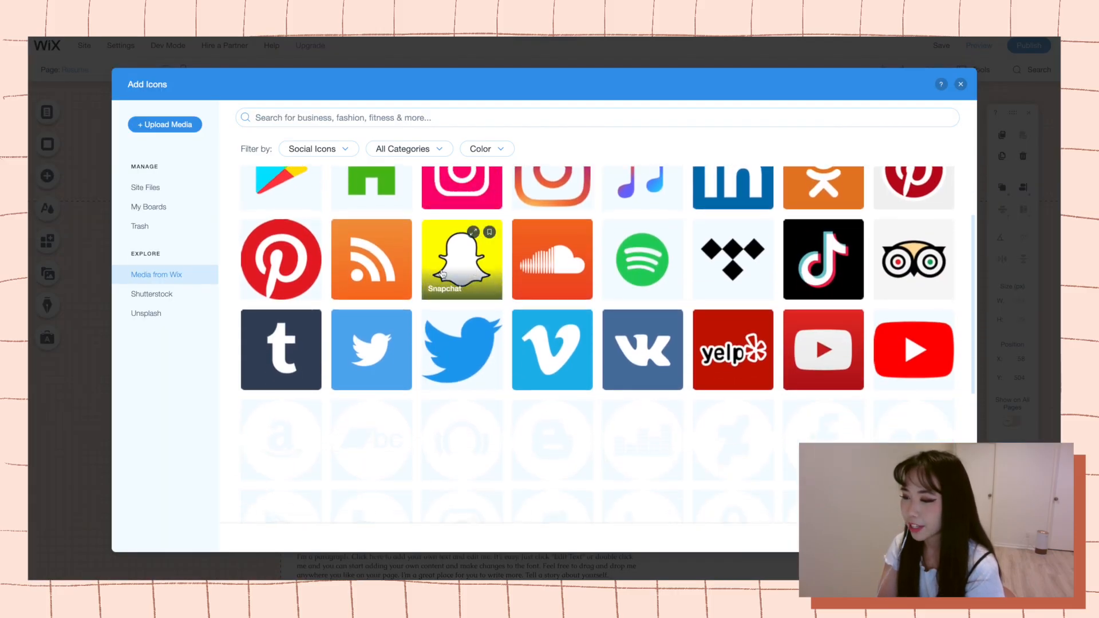
{"action": "scroll", "coordinate": [511, 337], "scroll_direction": "down", "scroll_amount": 5}
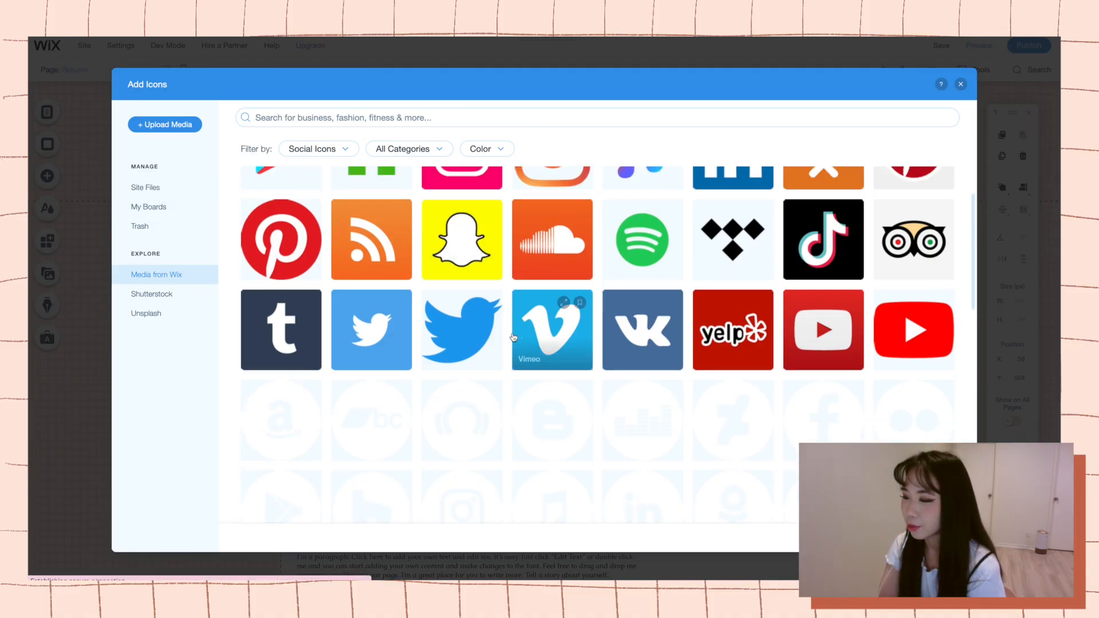
{"action": "scroll", "coordinate": [509, 336], "scroll_direction": "up", "scroll_amount": 4}
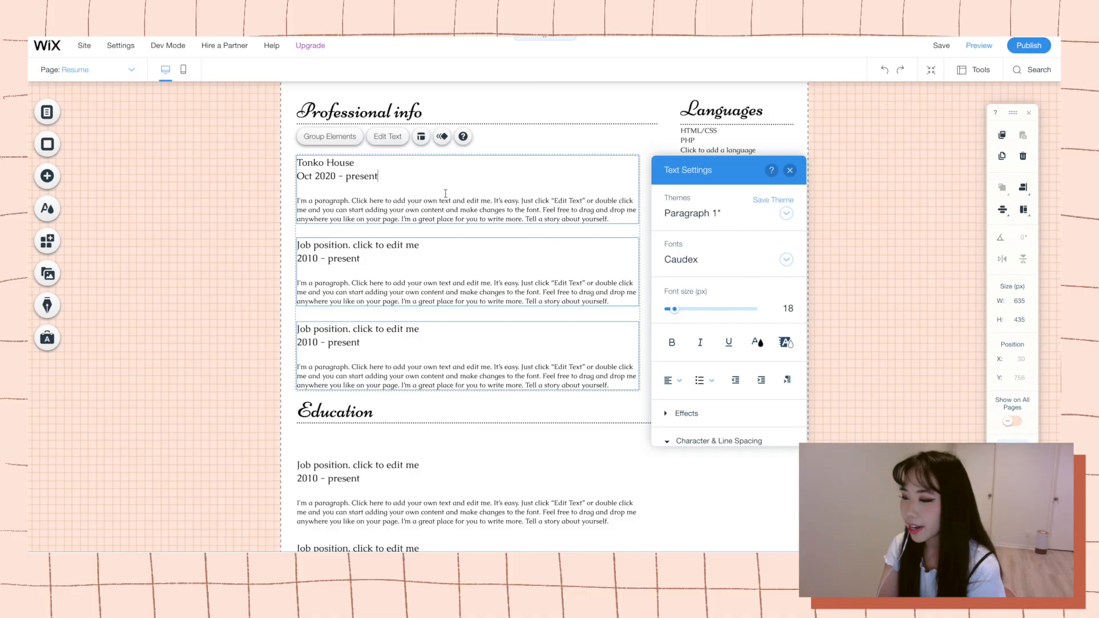
Replace the Tonko House entry's placeholder description with "Currently storyboarding for" and begin adding the Storyboard Artist role to its heading.
{"action": "left_click_drag", "start_coordinate": [610, 220], "coordinate": [286, 204]}
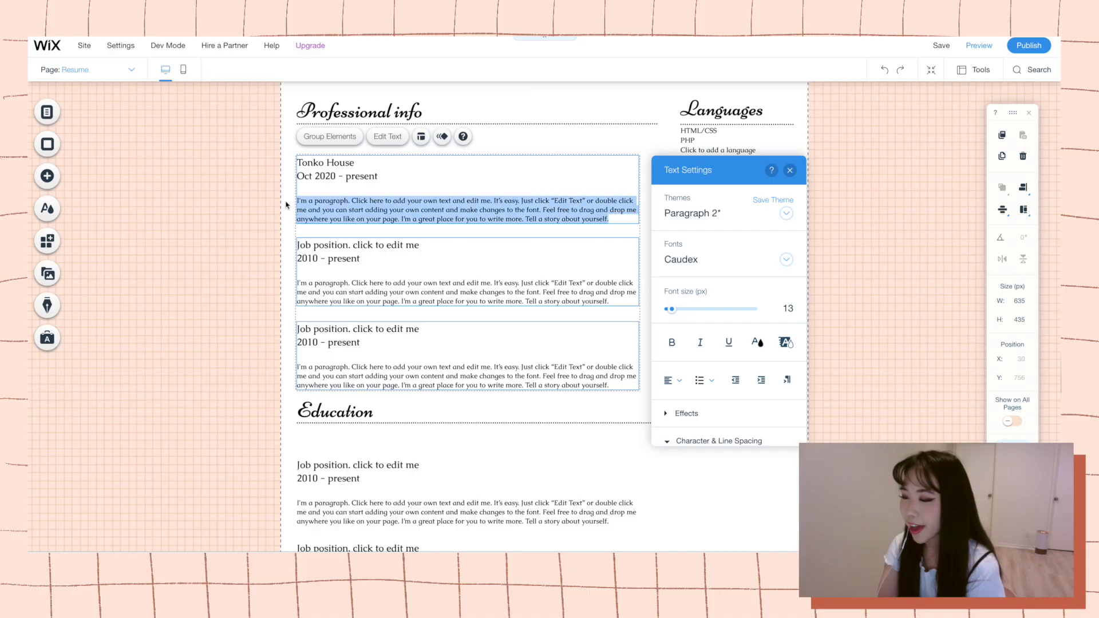
{"action": "key", "text": "BackSpace"}
{"action": "type", "text": "Currently storyboarding for"}
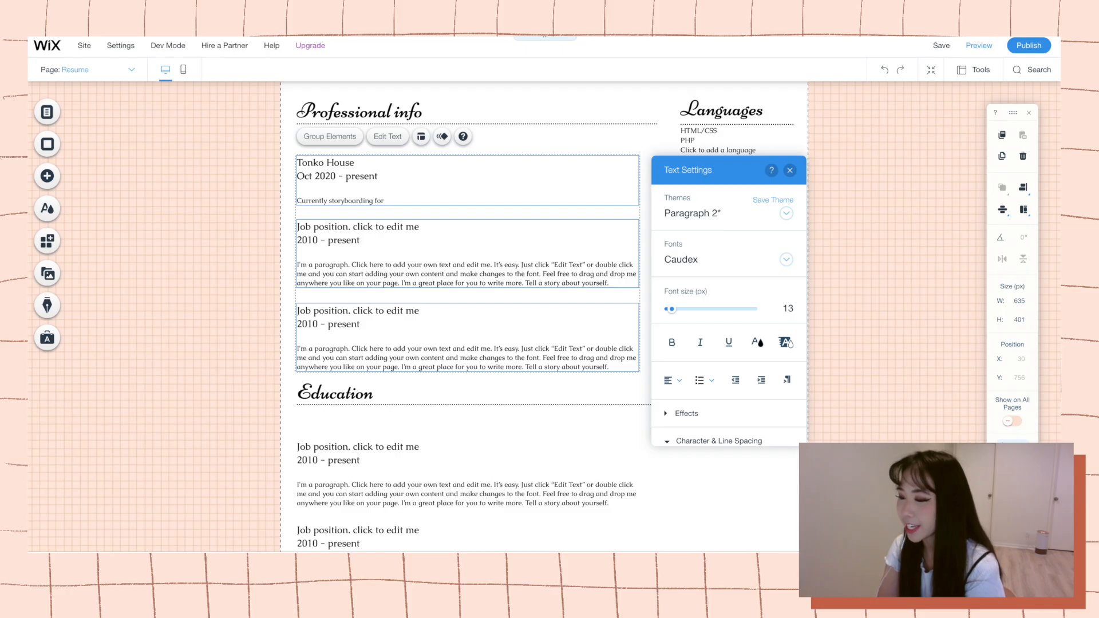
{"action": "left_click", "coordinate": [361, 163]}
{"action": "key", "text": "Return"}
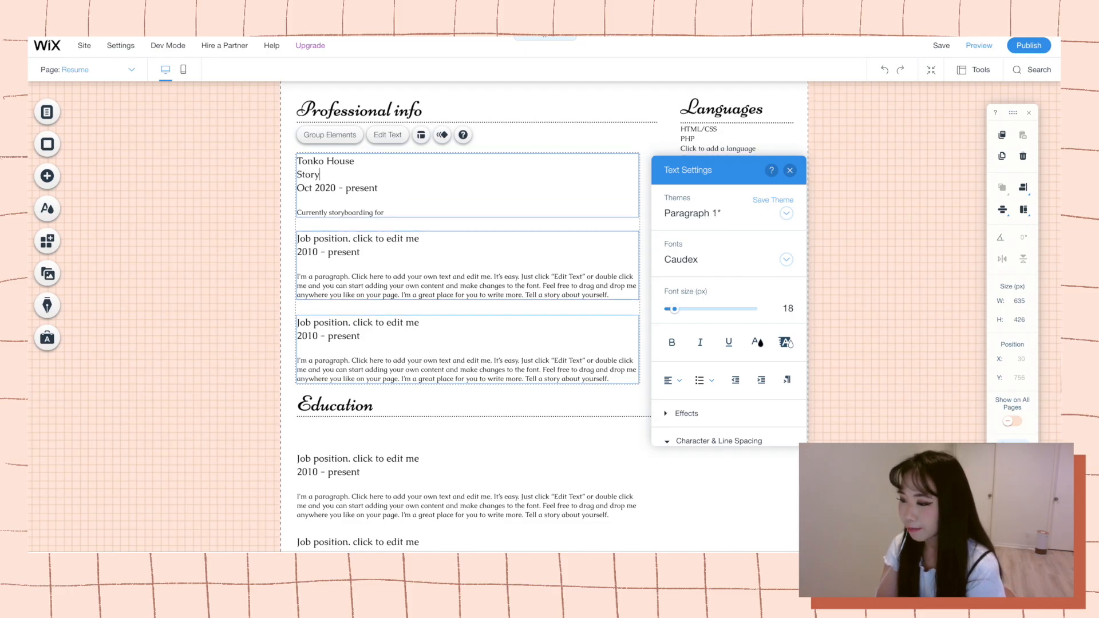
{"action": "type", "text": "Storyboard Artist"}
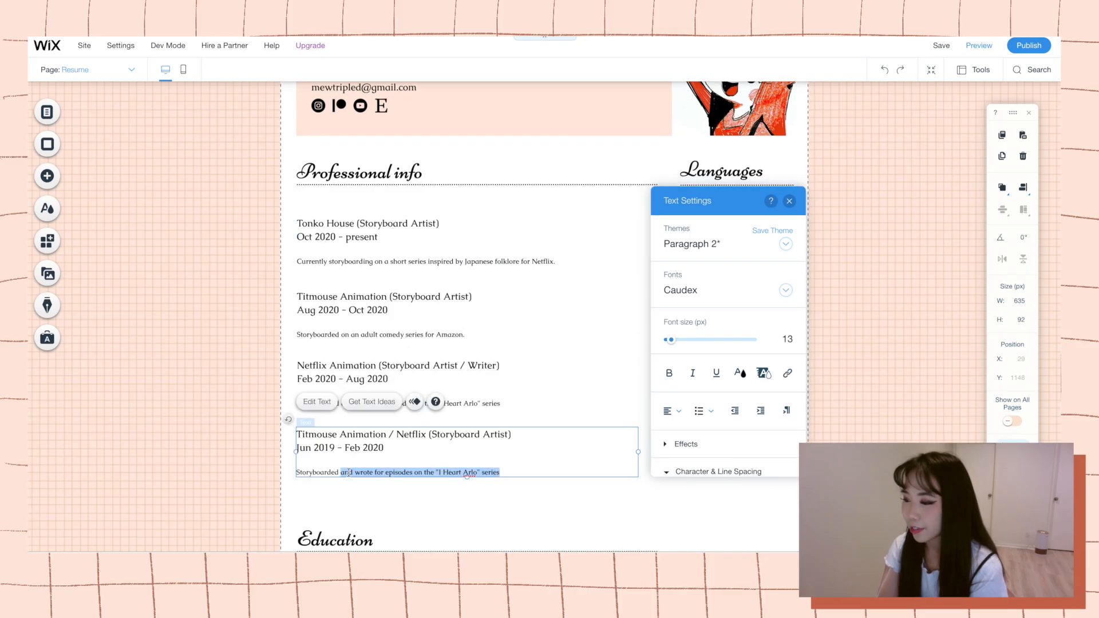
Complete the Titmouse Animation / Netflix entry's description as Storyboarded for "Arlo the Alligator Boy".
{"action": "type", "text": "\"A"}
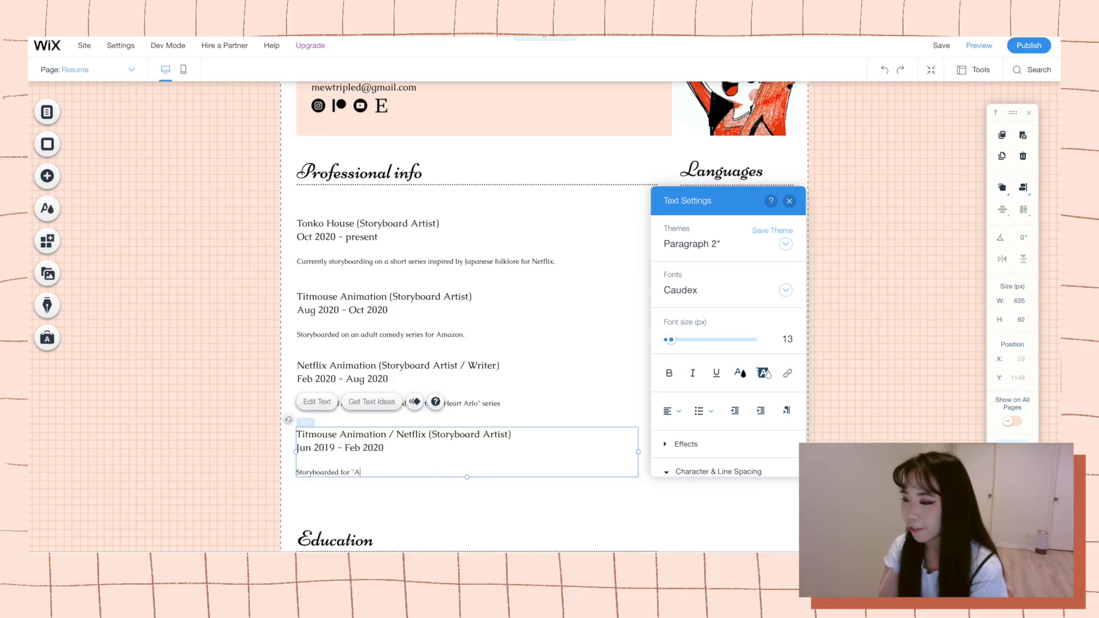
{"action": "type", "text": "rlo the Alligator Boy\""}
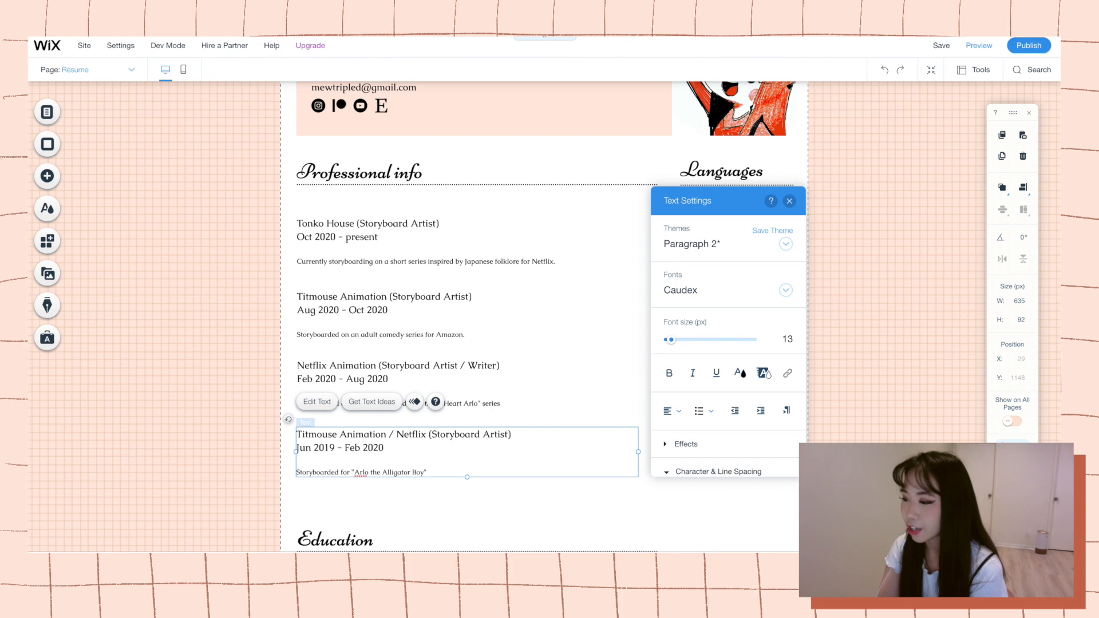
{"action": "scroll", "coordinate": [511, 464], "scroll_direction": "down", "scroll_amount": 4}
{"action": "left_click", "coordinate": [491, 484]}
Duplicate the Titmouse Animation / Netflix entry, place the copy directly below the original, and move the Education heading down to make room.
{"action": "scroll", "coordinate": [491, 484], "scroll_direction": "down", "scroll_amount": 2}
{"action": "left_click", "coordinate": [408, 349]}
{"action": "left_click", "coordinate": [394, 398]}
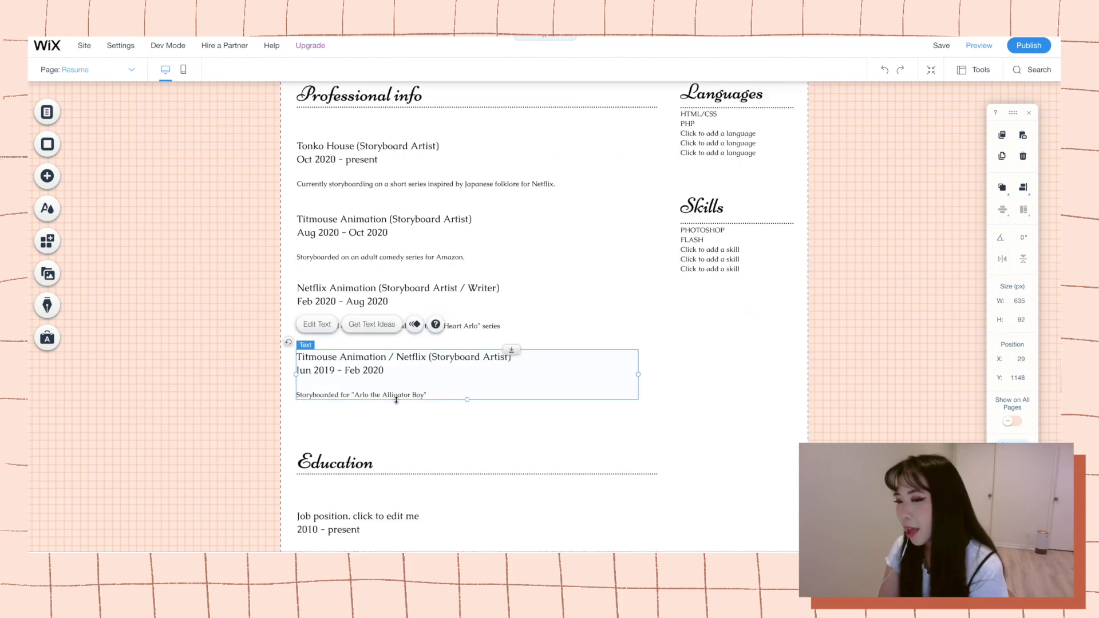
{"action": "key", "text": "ctrl+c"}
{"action": "key", "text": "ctrl+v"}
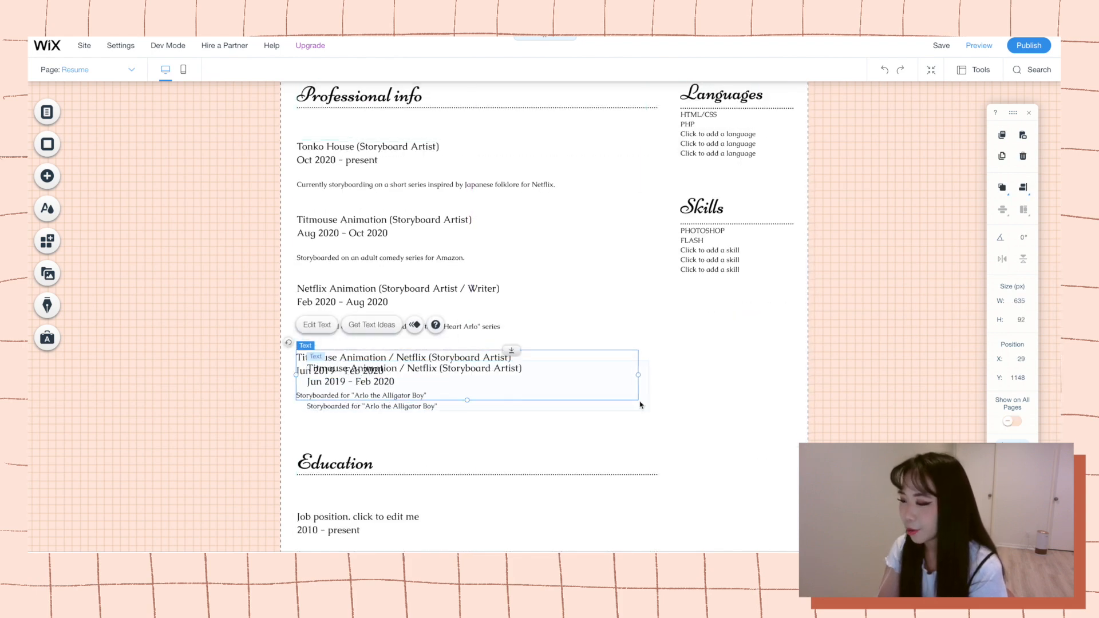
{"action": "left_click_drag", "start_coordinate": [520, 360], "coordinate": [510, 420]}
{"action": "left_click_drag", "start_coordinate": [514, 473], "coordinate": [515, 488]}
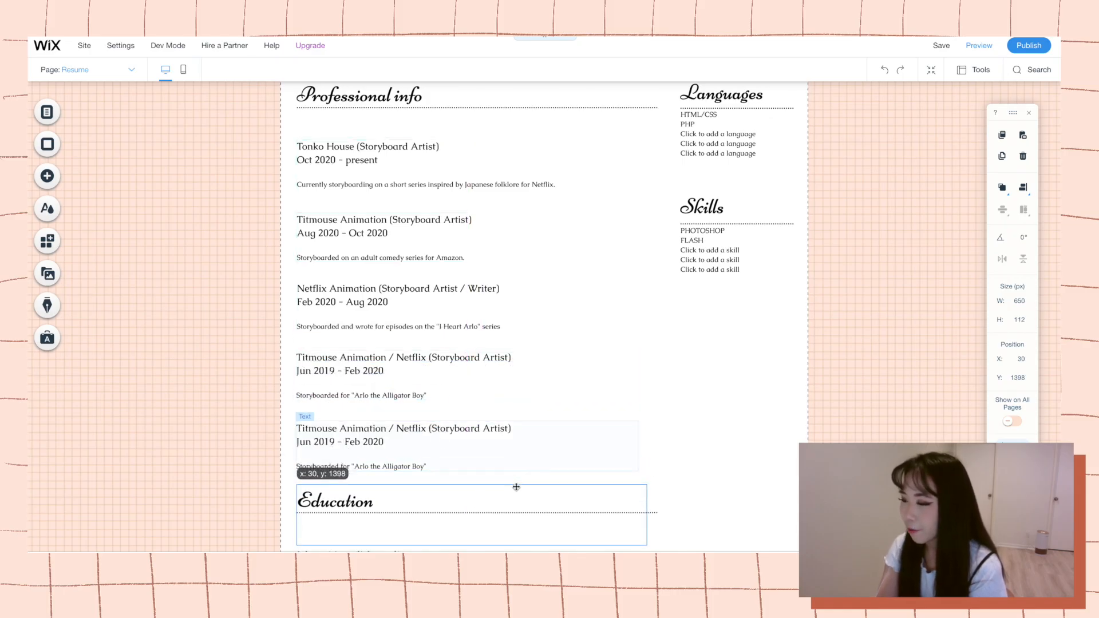
Change the duplicated entry's title to "Glen Keane Productions / Netflix (Storyboard Artist)".
{"action": "double_click", "coordinate": [511, 451]}
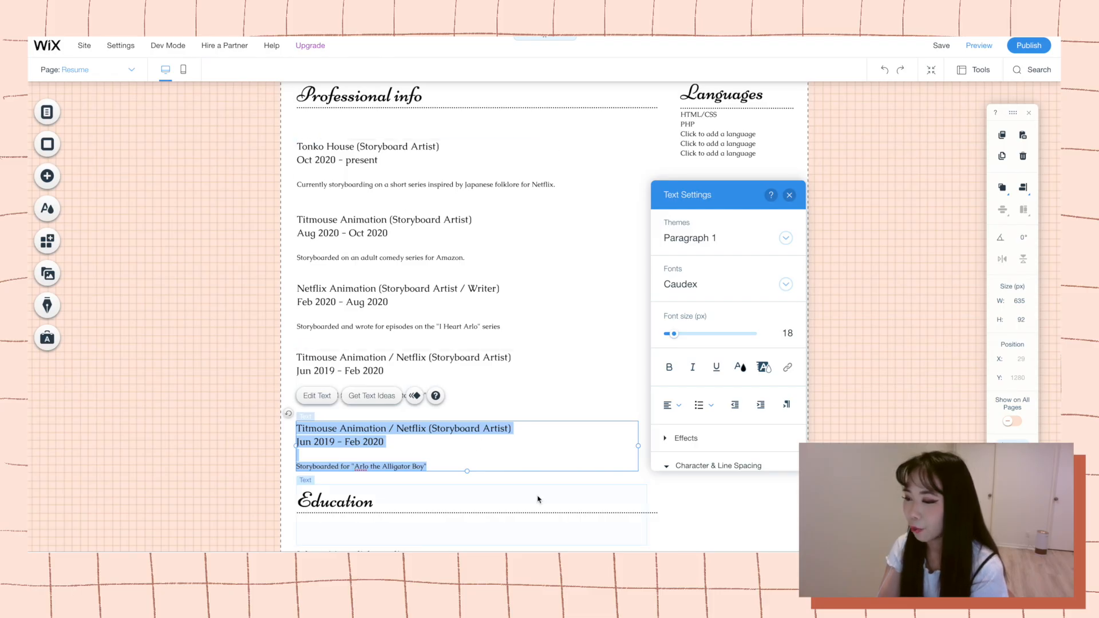
{"action": "left_click_drag", "start_coordinate": [511, 429], "coordinate": [352, 413]}
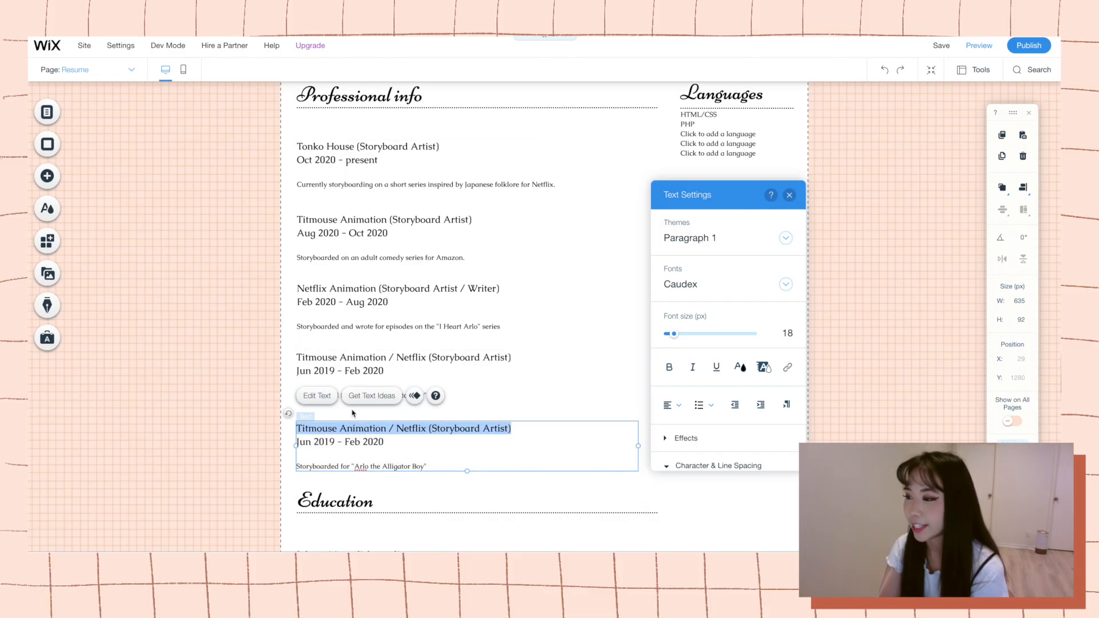
{"action": "type", "text": "Glen Keane Productions"}
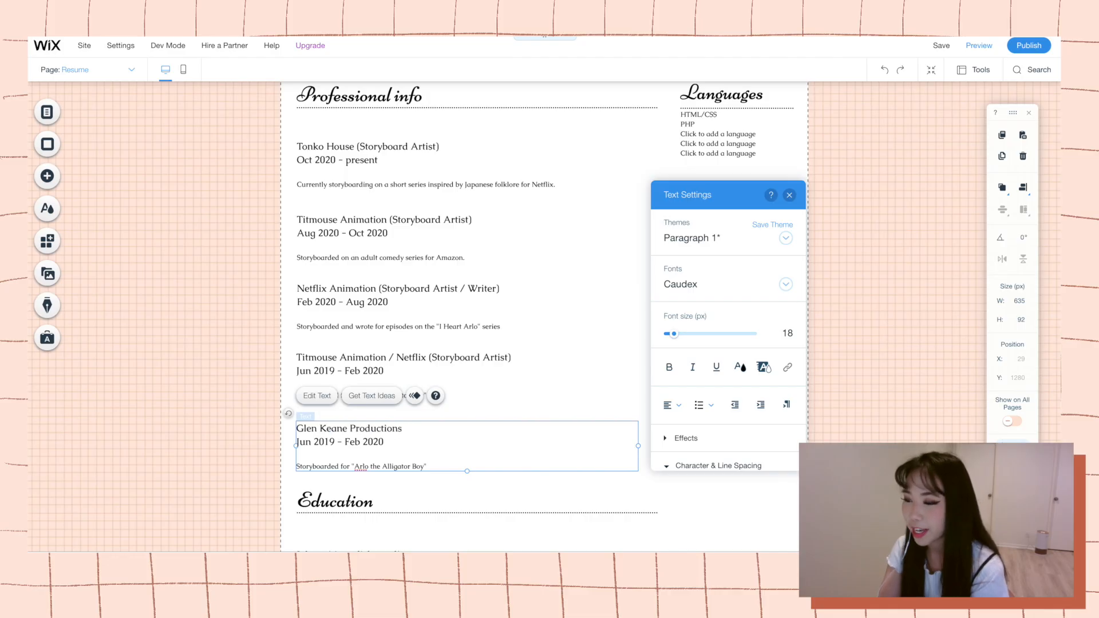
{"action": "type", "text": " / Netflix (Storyboard Artist)"}
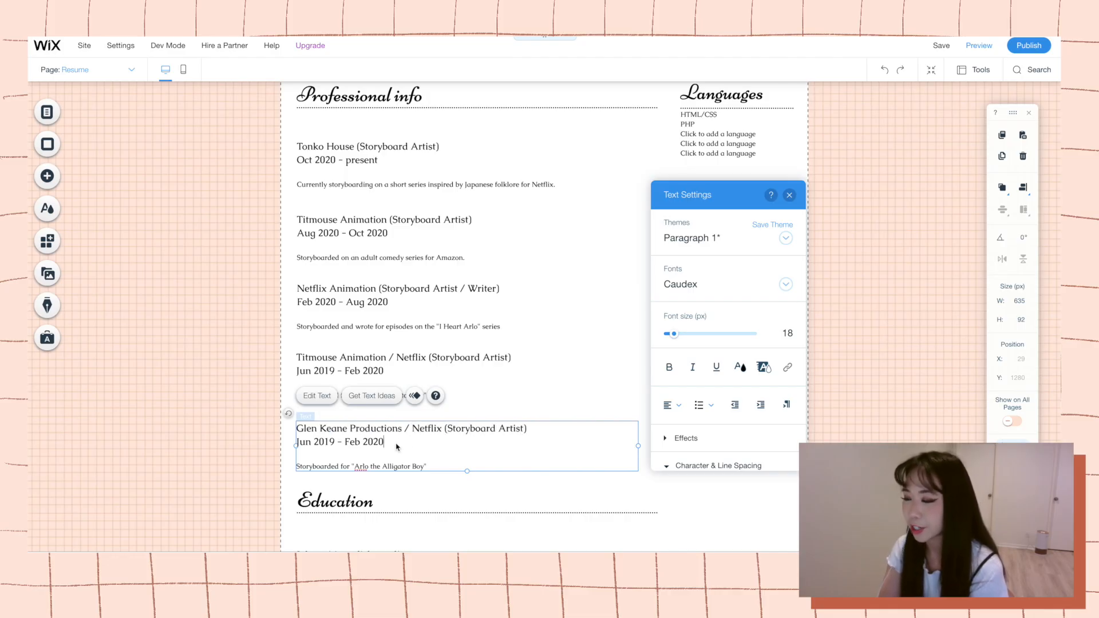
Set the dates of the Glen Keane Productions entry to Aug 2018 - May 2019.
{"action": "left_click_drag", "start_coordinate": [455, 467], "coordinate": [296, 444]}
{"action": "left_click", "coordinate": [356, 448]}
{"action": "type", "text": "Aug 2018"}
{"action": "scroll", "coordinate": [343, 449], "scroll_direction": "up", "scroll_amount": 1}
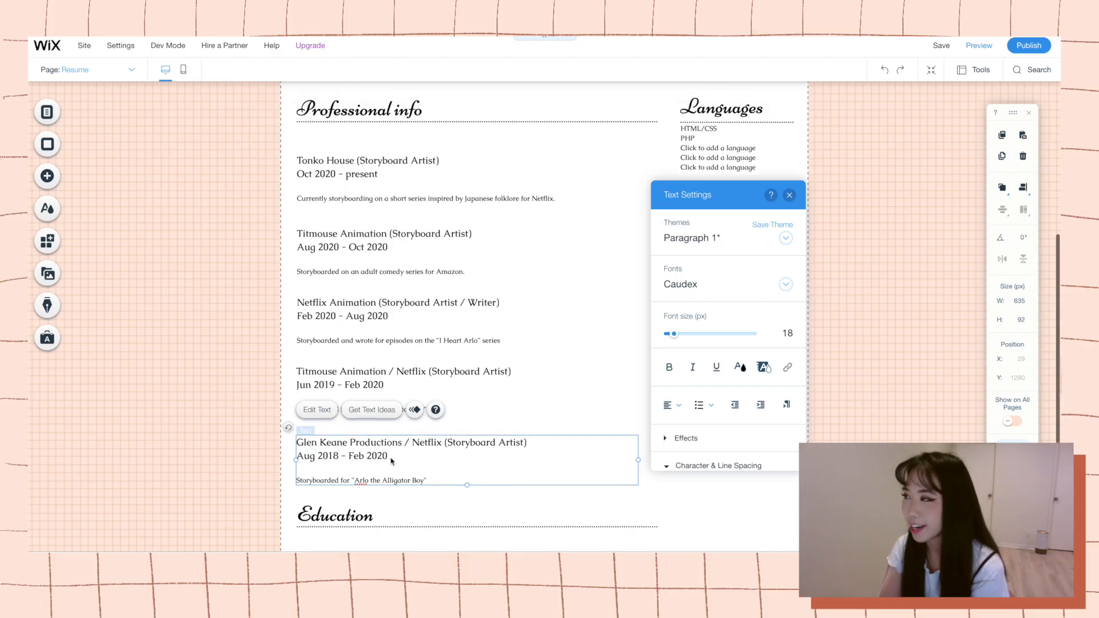
{"action": "left_click_drag", "start_coordinate": [391, 455], "coordinate": [350, 459]}
{"action": "type", "text": "May 2019"}
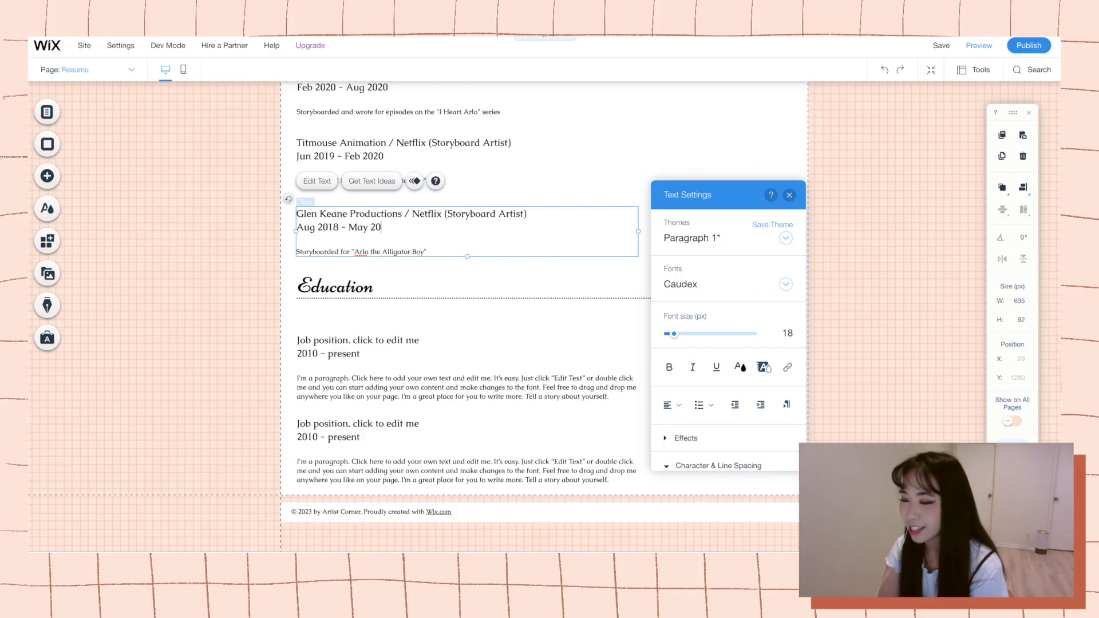
Replace the Glen Keane Productions entry's description with text about starting on "Trash Truck" as a revisionist and transitioning to storyboarding.
{"action": "left_click", "coordinate": [424, 423]}
{"action": "scroll", "coordinate": [424, 424], "scroll_direction": "up", "scroll_amount": 4}
{"action": "left_click", "coordinate": [437, 448]}
{"action": "left_click_drag", "start_coordinate": [438, 447], "coordinate": [297, 448]}
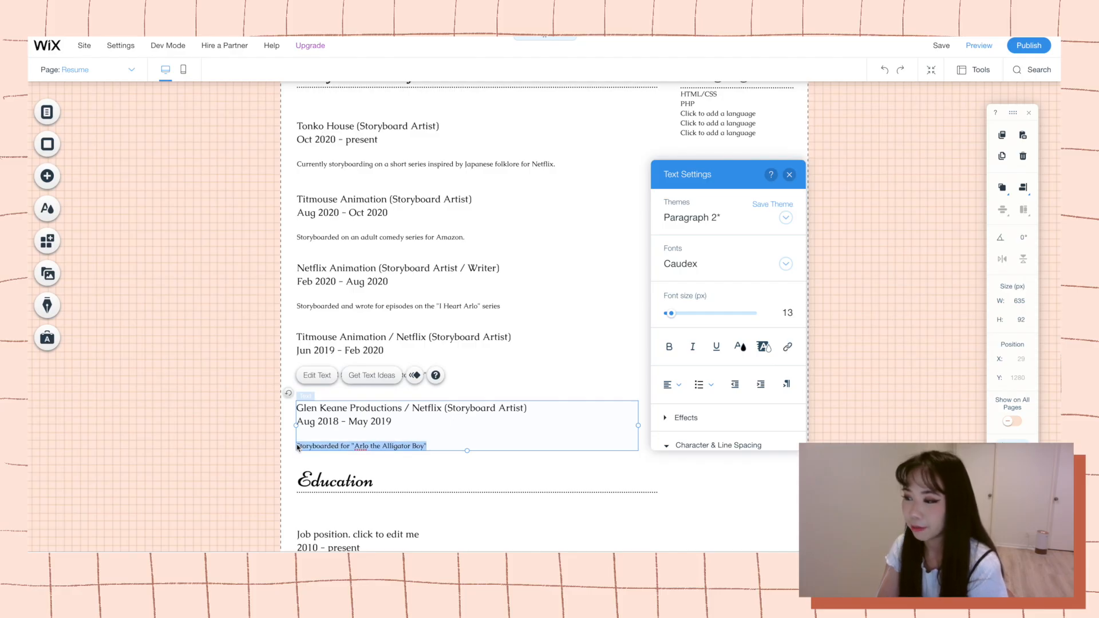
{"action": "type", "text": "Sto"}
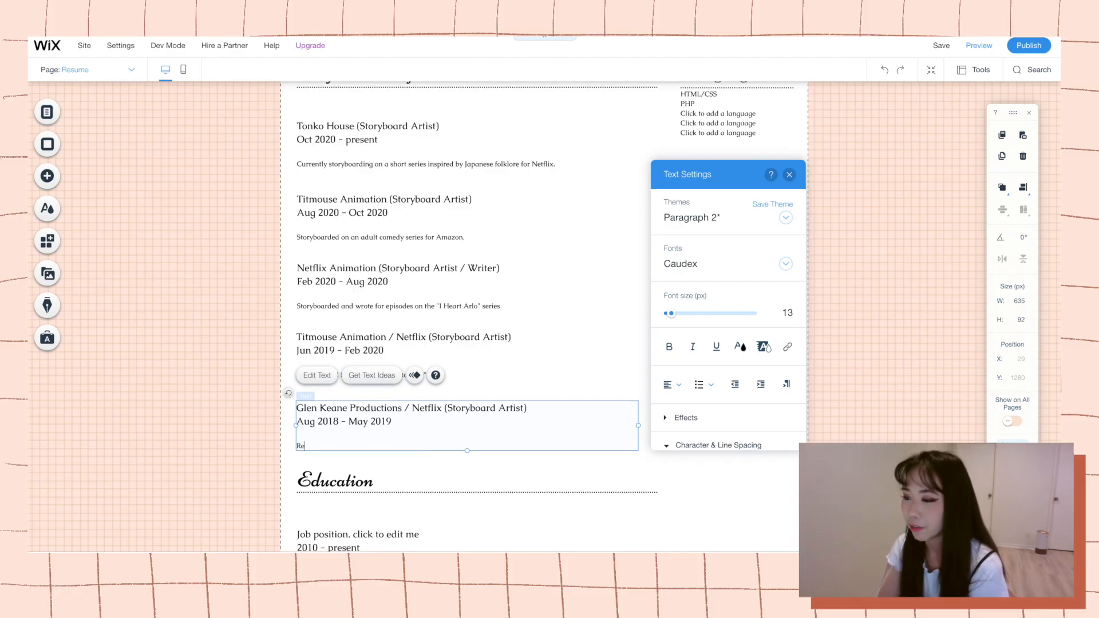
{"action": "type", "text": "ryboard Artist) Aug 2018 - May 2019  Started"}
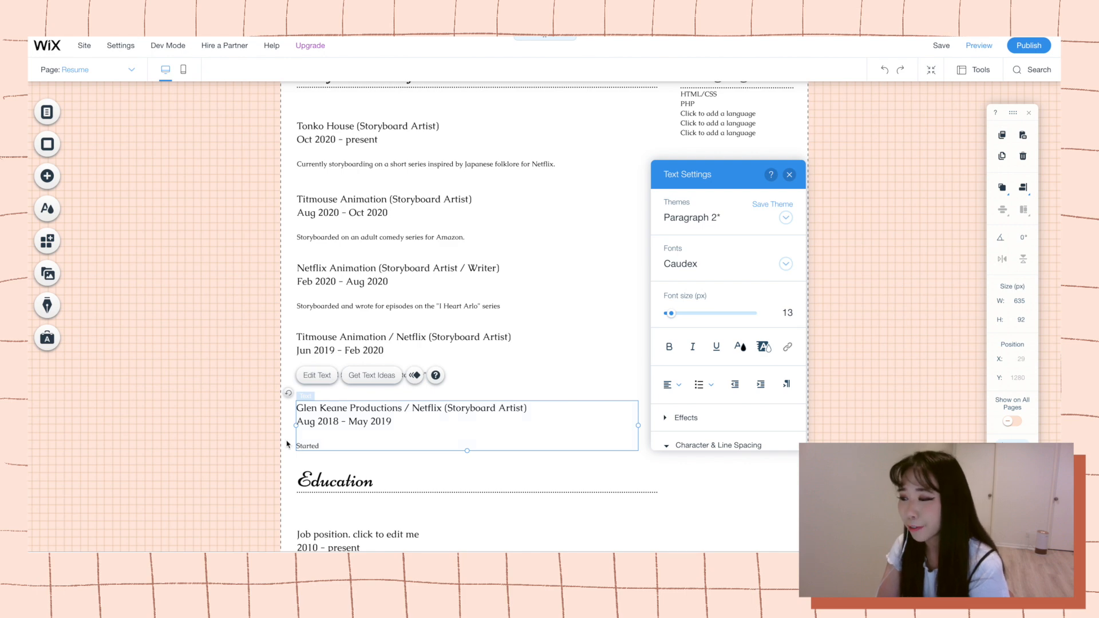
{"action": "type", "text": " on \"Trash Truck\" as a revisionist a"}
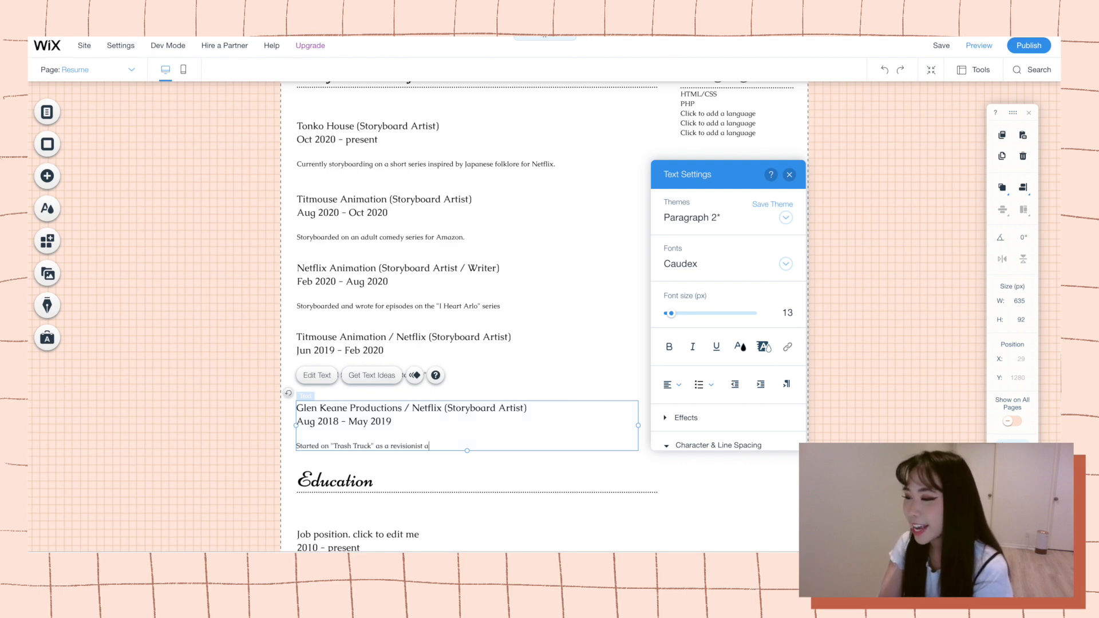
{"action": "type", "text": "nd transitioned to storyboaed"}
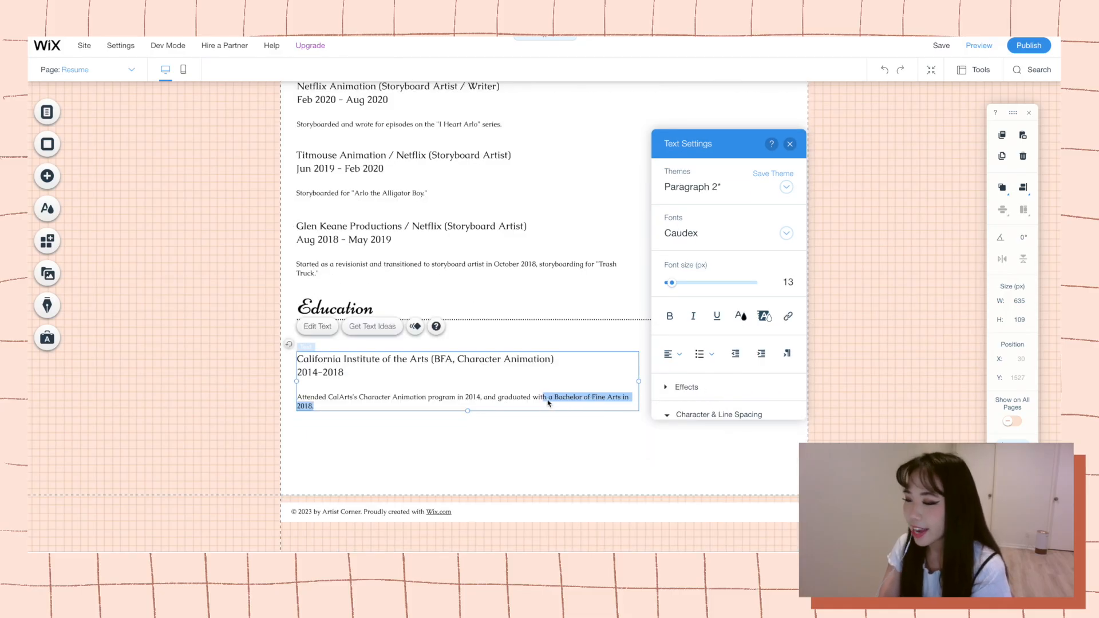
Add "May" before 2018 and "September" before 2014 in the California Institute of the Arts description.
{"action": "left_click", "coordinate": [608, 398]}
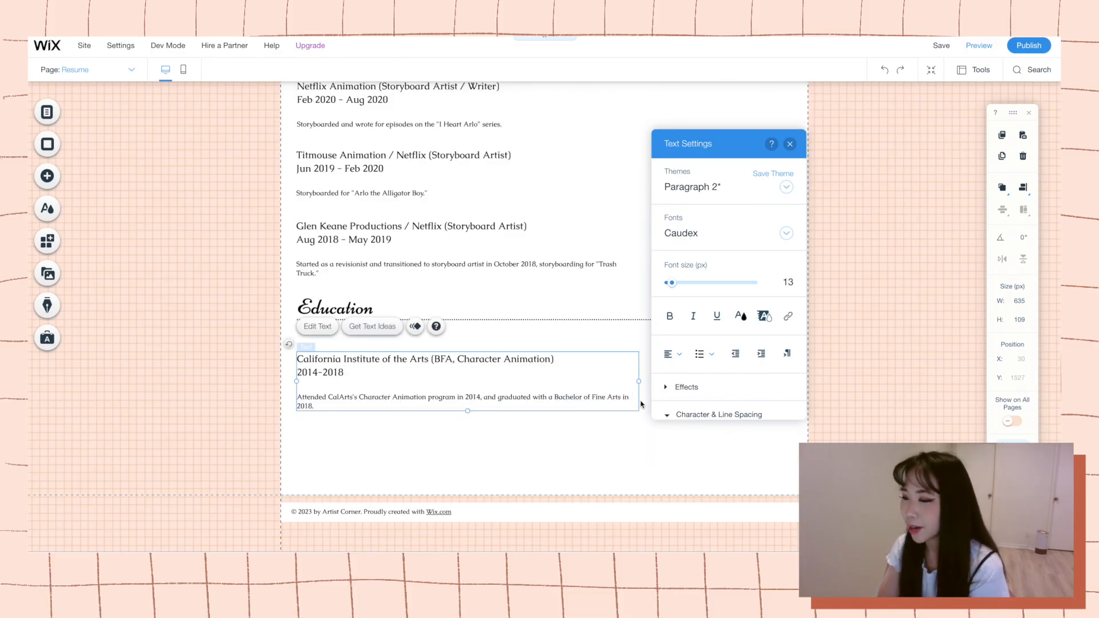
{"action": "left_click", "coordinate": [297, 406]}
{"action": "type", "text": "May"}
{"action": "left_click", "coordinate": [465, 397]}
{"action": "type", "text": "September"}
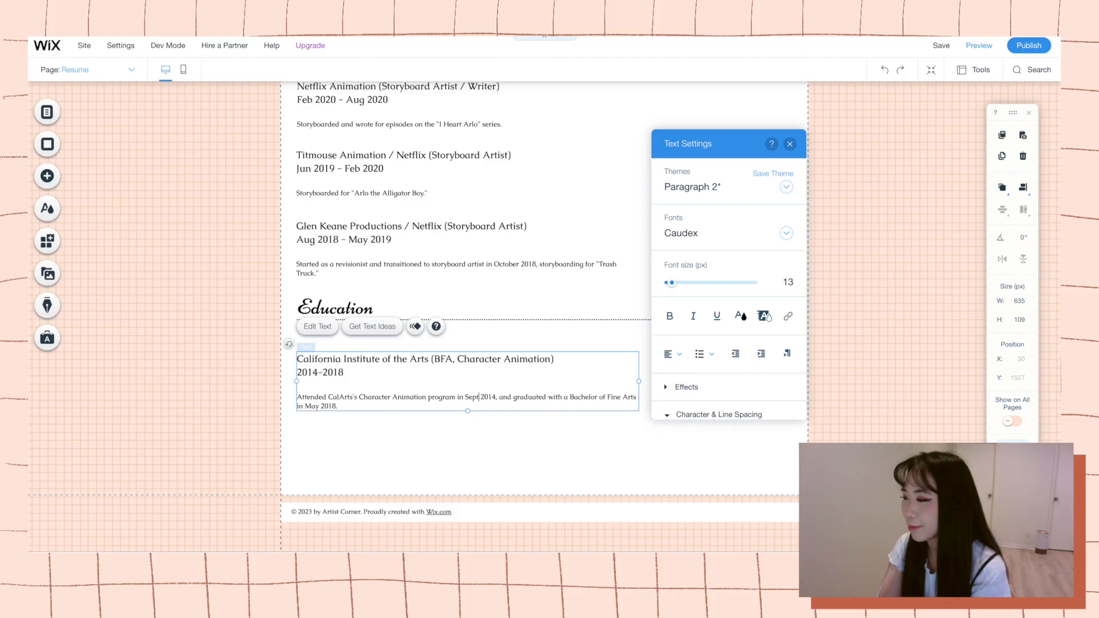
{"action": "left_click", "coordinate": [724, 461]}
Replace the first two items of the resume's Skills list with Adobe Photoshop and Storyboard Pro.
{"action": "scroll", "coordinate": [724, 462], "scroll_direction": "up", "scroll_amount": 4}
{"action": "scroll", "coordinate": [724, 462], "scroll_direction": "up", "scroll_amount": 2}
{"action": "double_click", "coordinate": [711, 379]}
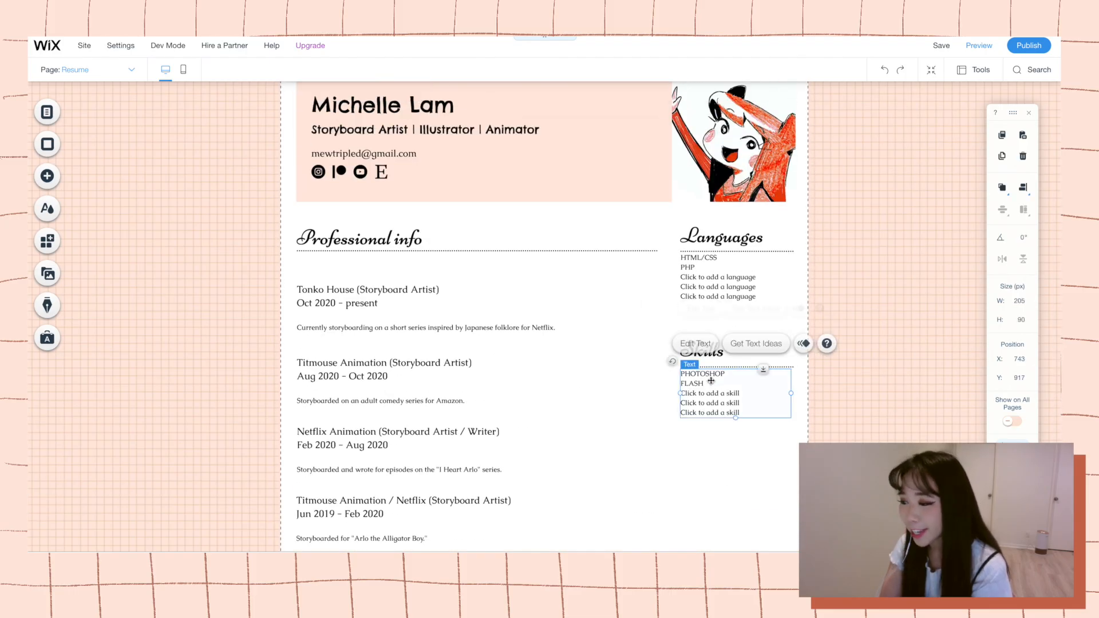
{"action": "left_click_drag", "start_coordinate": [726, 374], "coordinate": [681, 374]}
{"action": "type", "text": "Adobe Photoshop"}
{"action": "double_click", "coordinate": [695, 384]}
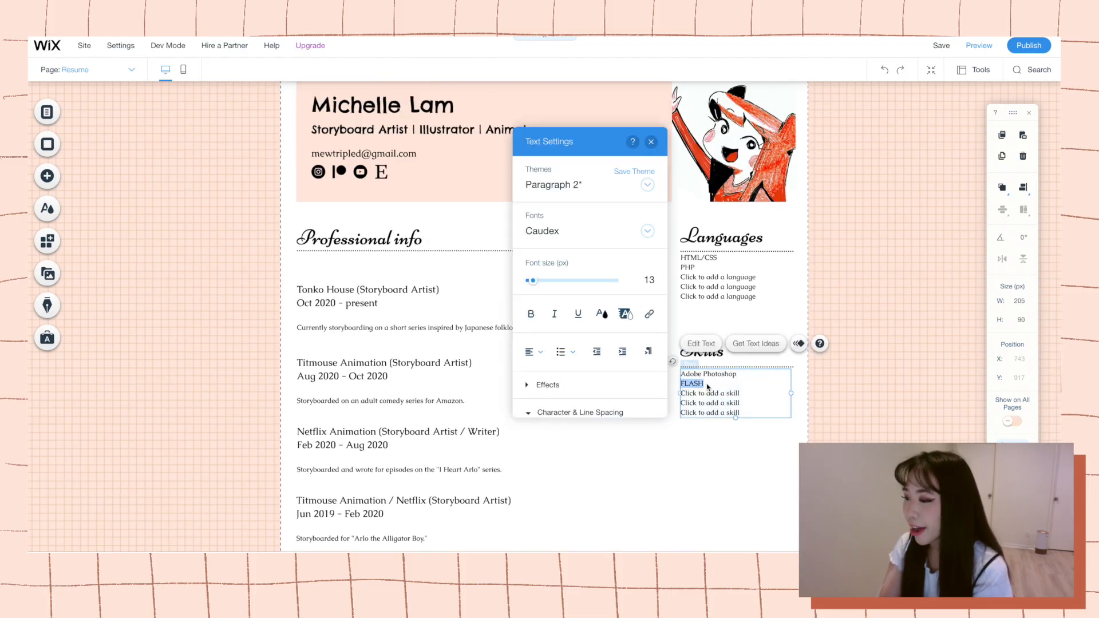
{"action": "type", "text": "Storu"}
{"action": "type", "text": "board Pro"}
{"action": "double_click", "coordinate": [709, 393]}
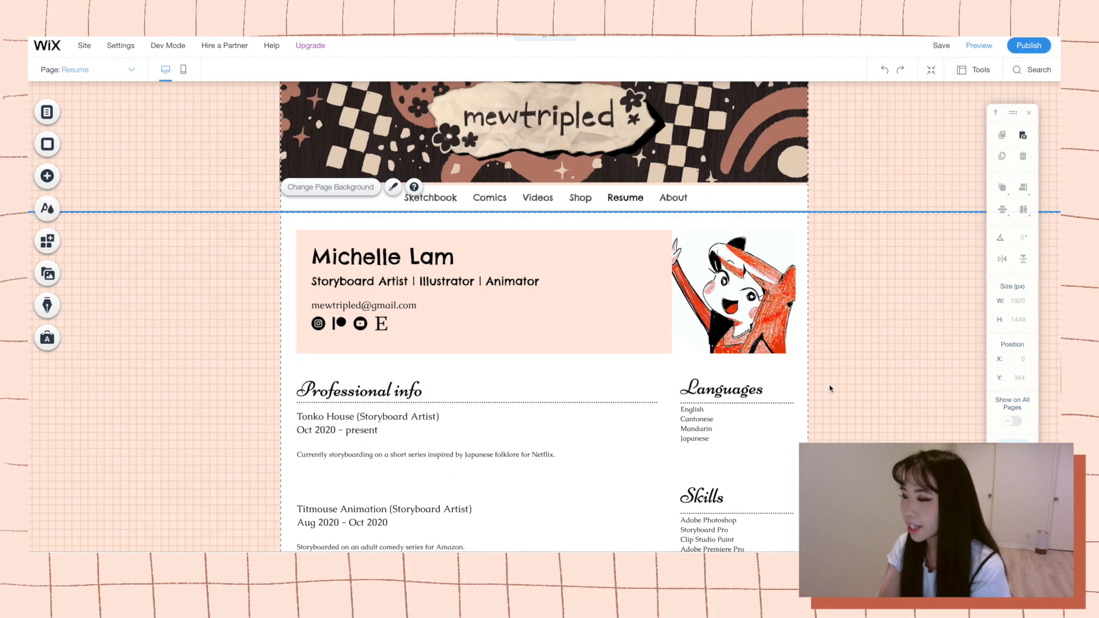
Open the Professional info heading on the resume page for text editing.
{"action": "scroll", "coordinate": [806, 385], "scroll_direction": "down", "scroll_amount": 2}
{"action": "double_click", "coordinate": [356, 316]}
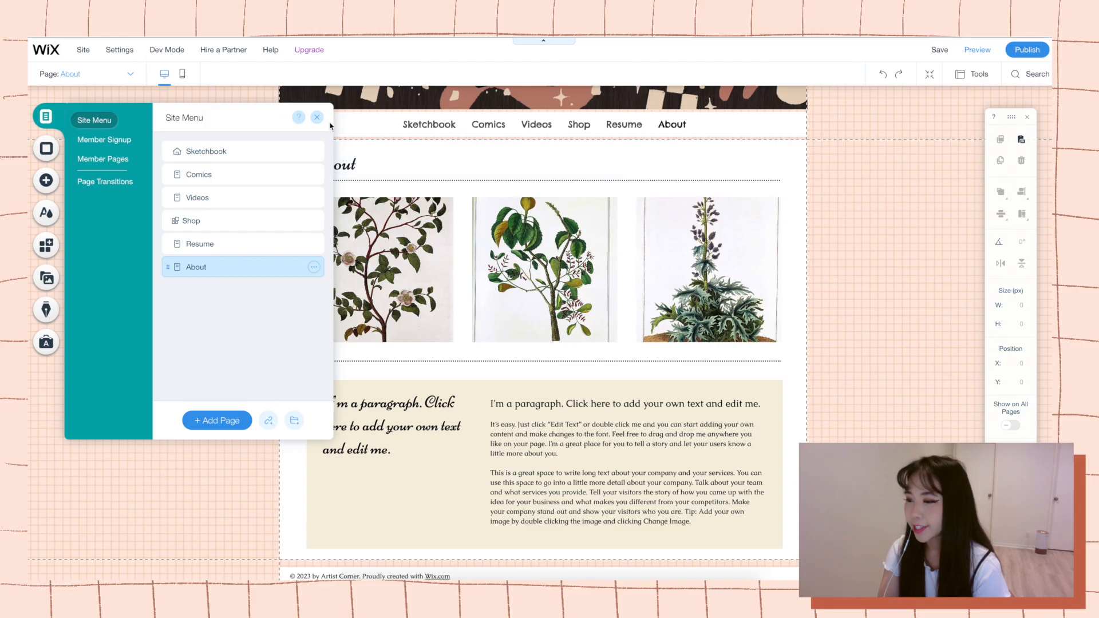
{"action": "left_click", "coordinate": [316, 117]}
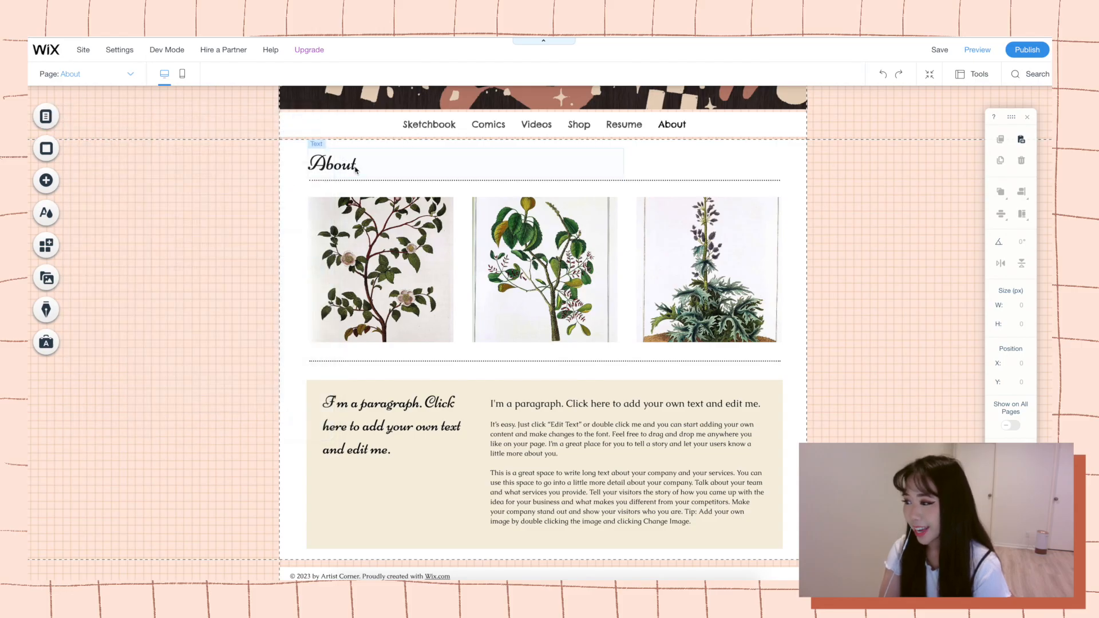
Retype the heading of the About page as "About" and set it in the Chelsea Market font.
{"action": "left_click", "coordinate": [351, 166]}
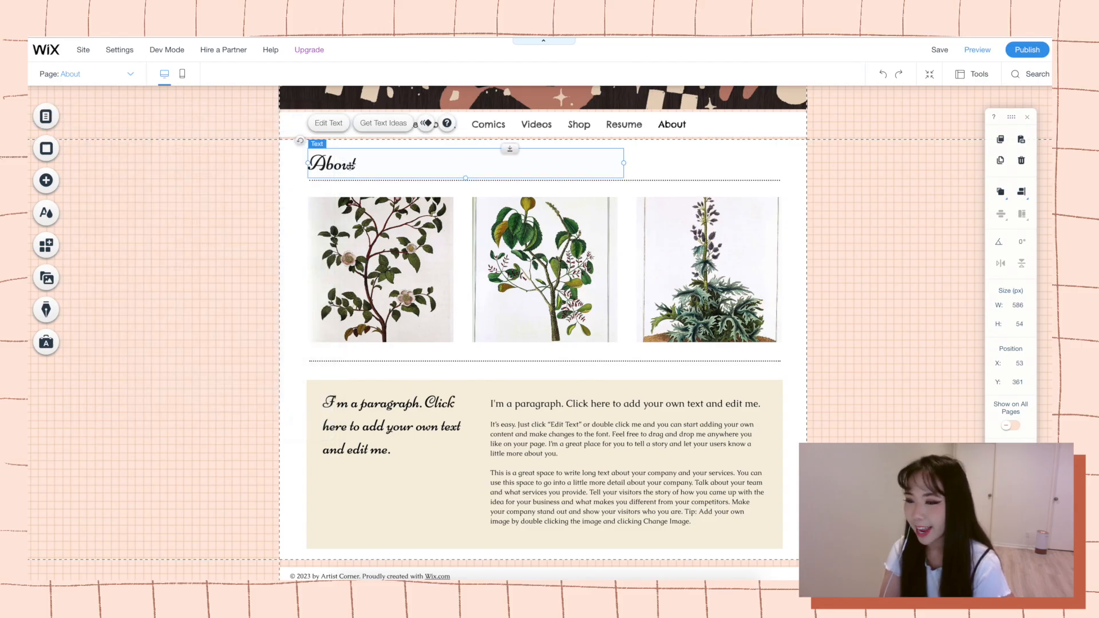
{"action": "double_click", "coordinate": [351, 166]}
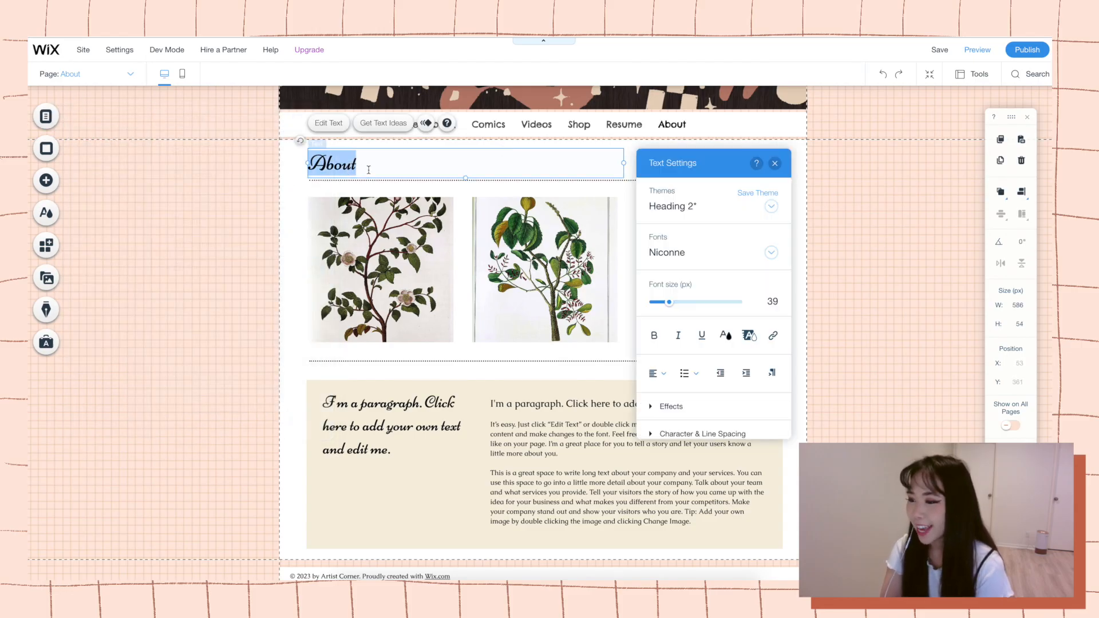
{"action": "type", "text": "Abo"}
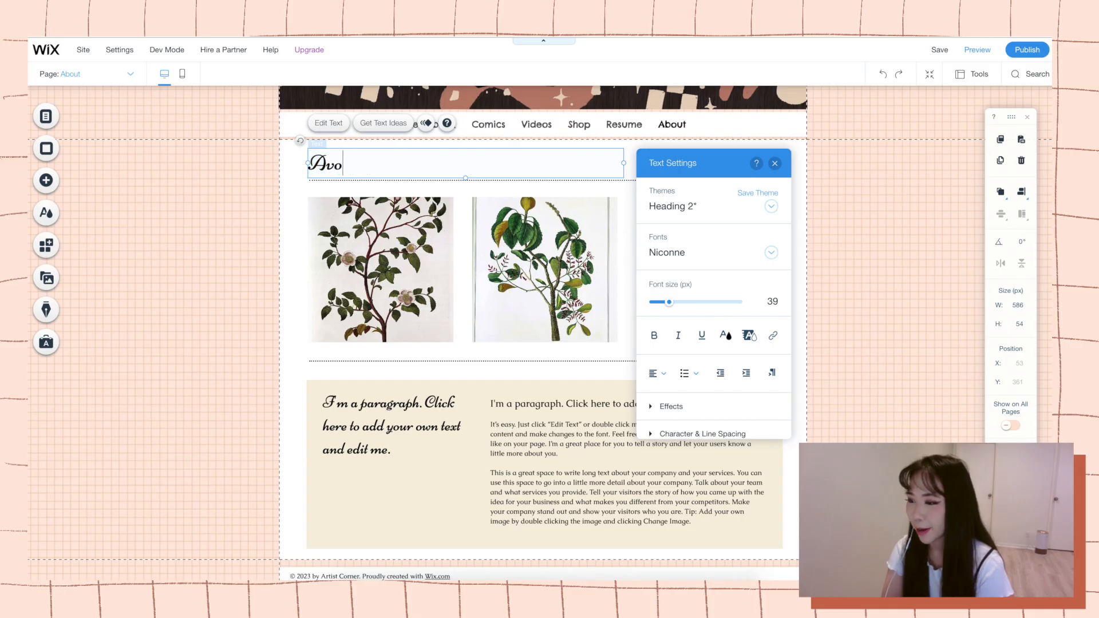
{"action": "type", "text": "ut"}
{"action": "key", "text": "ctrl+a"}
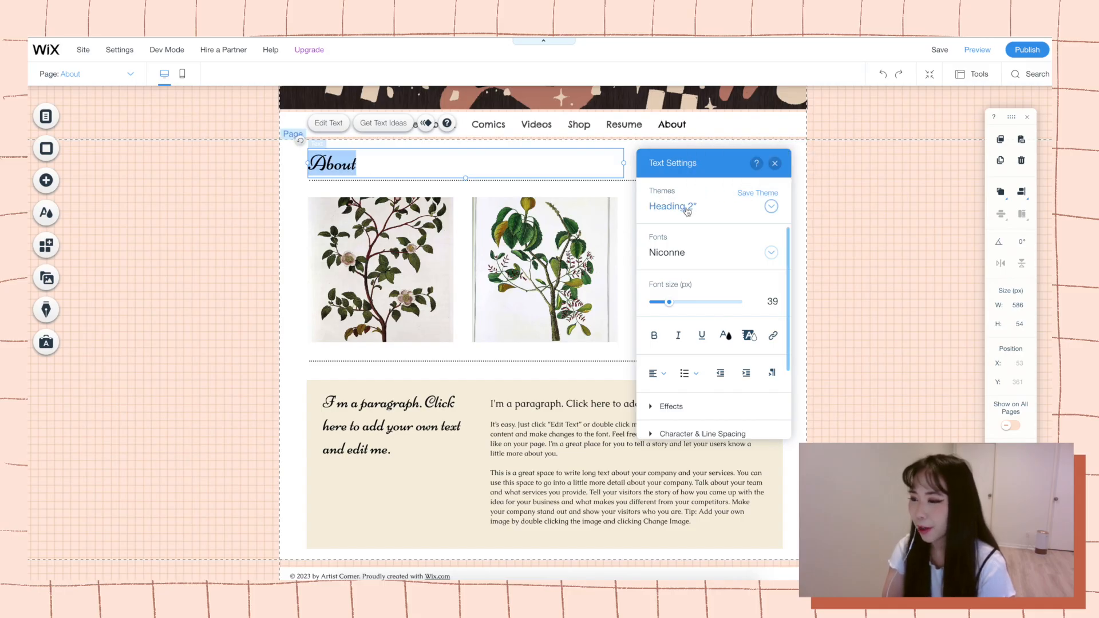
{"action": "left_click", "coordinate": [713, 251]}
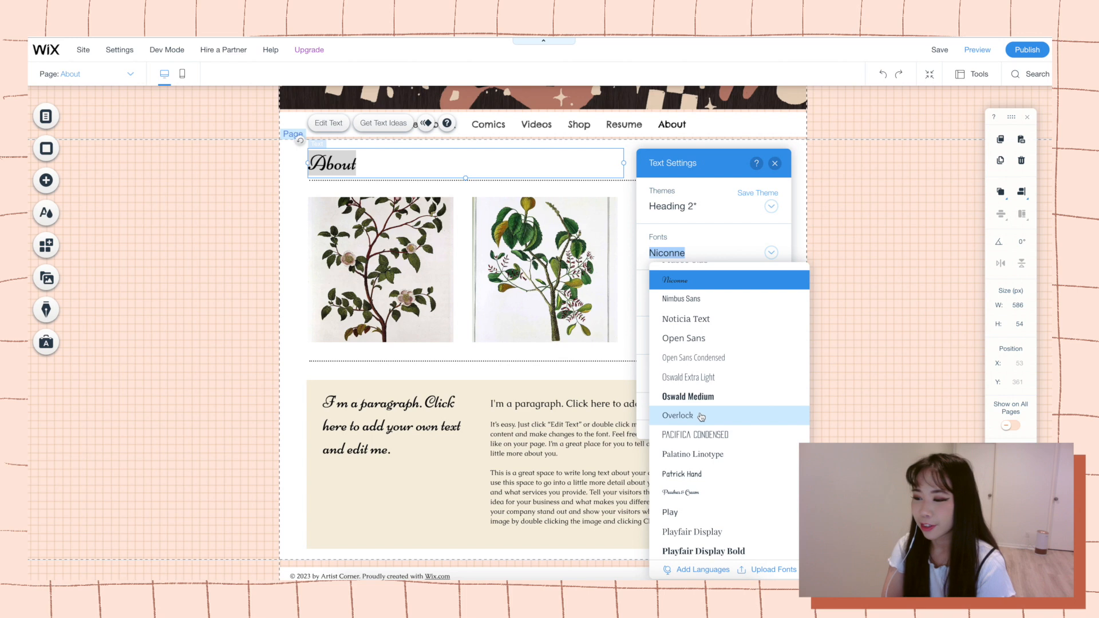
{"action": "scroll", "coordinate": [705, 410], "scroll_direction": "up", "scroll_amount": 3}
{"action": "scroll", "coordinate": [705, 410], "scroll_direction": "up", "scroll_amount": 15}
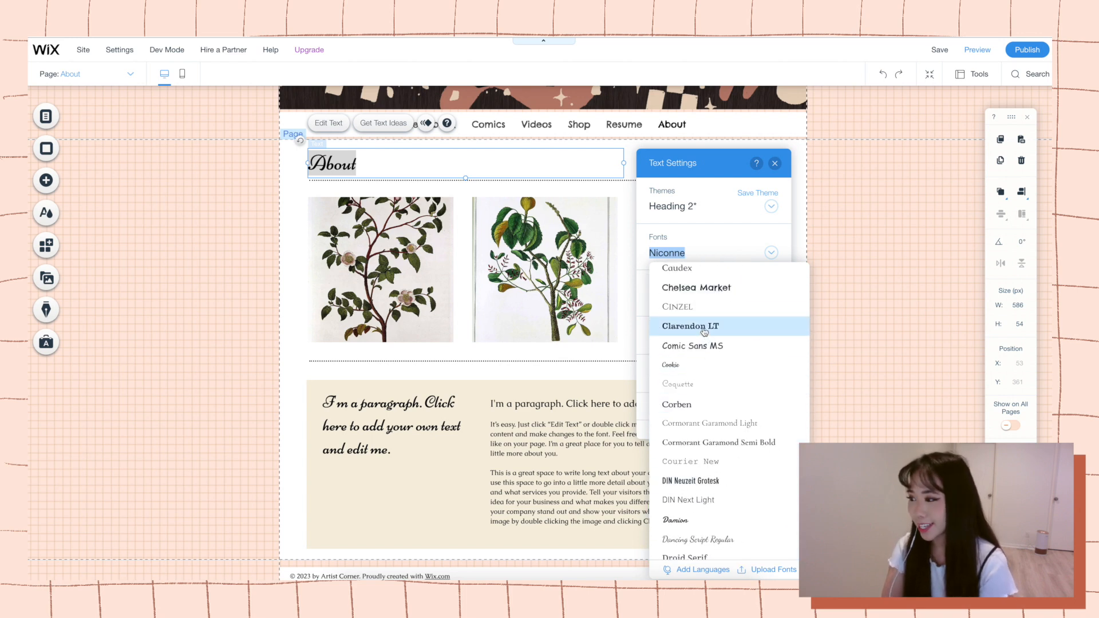
{"action": "left_click", "coordinate": [701, 288]}
{"action": "left_click", "coordinate": [393, 161]}
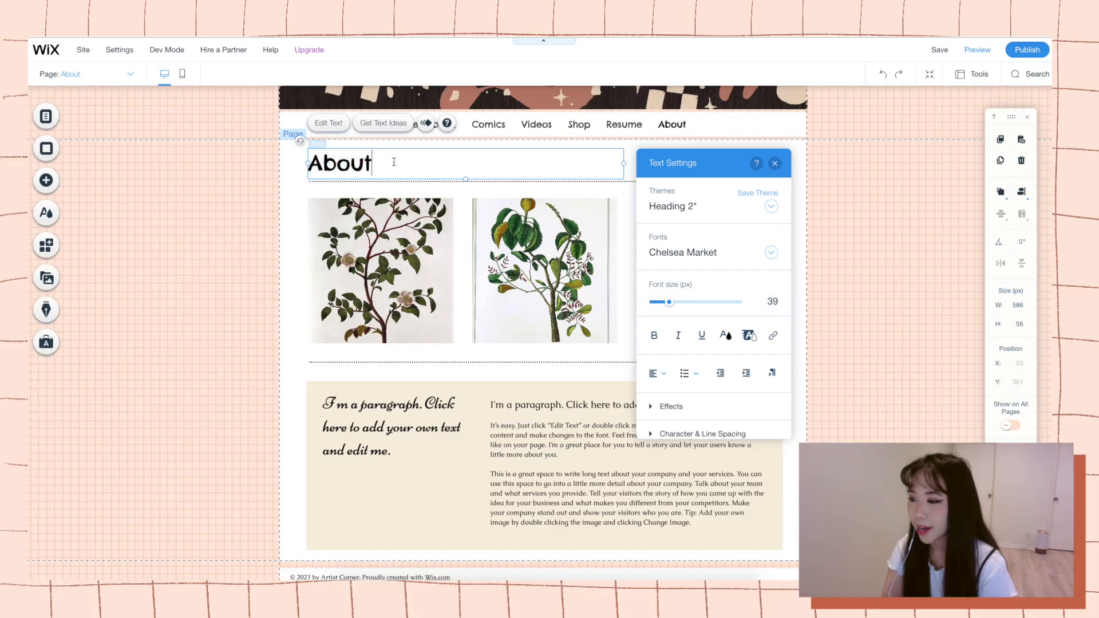
{"action": "left_click", "coordinate": [449, 269]}
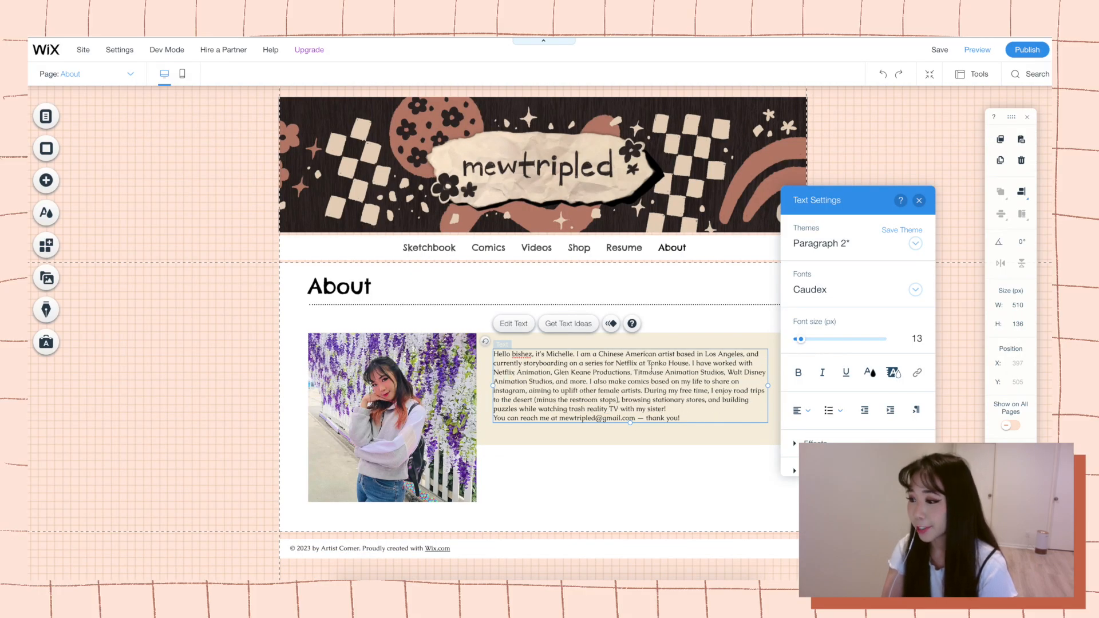
Rewrite the About bio's work history to cover past studios and encapsulating a collection of life stories on instagram and youtube on the side.
{"action": "left_click_drag", "start_coordinate": [652, 368], "coordinate": [710, 363]}
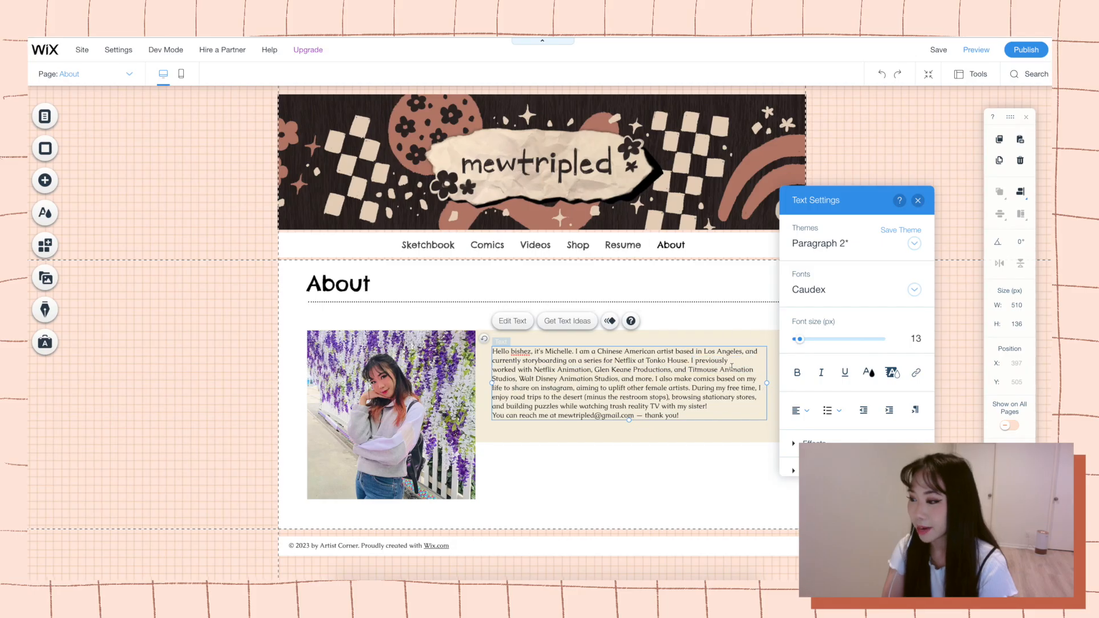
{"action": "left_click_drag", "start_coordinate": [521, 379], "coordinate": [622, 387]}
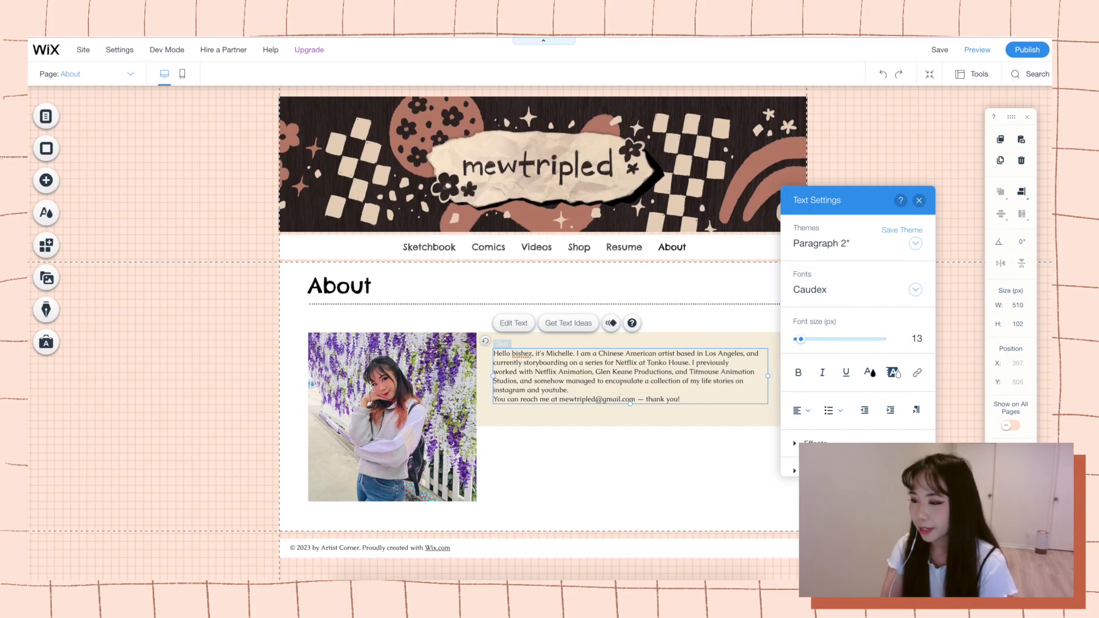
{"action": "type", "text": "on the side."}
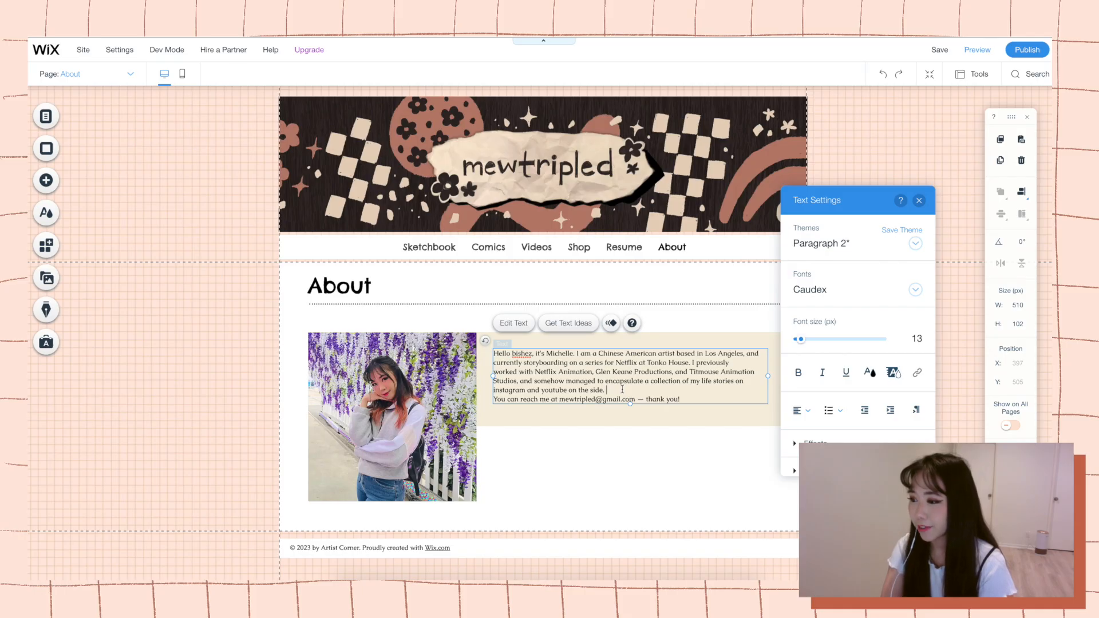
Change the bio's "on the side" to "during my free time" and add a sentence about publishing the graphic novel series Meesh the Bad Demon.
{"action": "key", "text": "BackSpace"}
{"action": "key", "text": "BackSpace"}
{"action": "key", "text": "BackSpace"}
{"action": "key", "text": "BackSpace"}
{"action": "key", "text": "BackSpace"}
{"action": "key", "text": "BackSpace"}
{"action": "key", "text": "BackSpace"}
{"action": "key", "text": "BackSpace"}
{"action": "key", "text": "BackSpace"}
{"action": "key", "text": "BackSpace"}
{"action": "key", "text": "BackSpace"}
{"action": "key", "text": "BackSpace"}
{"action": "type", "text": "during my free time. In addition to that, I'm also in the midst of"}
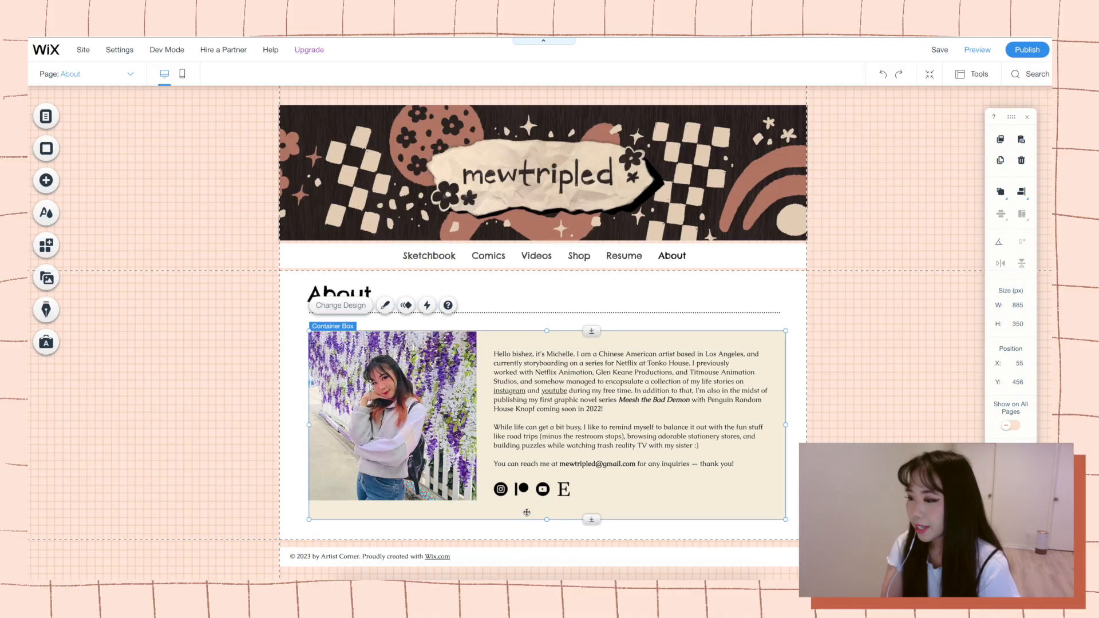
{"action": "mouse_move", "coordinate": [452, 444]}
{"action": "left_mouse_down"}
{"action": "mouse_move", "coordinate": [482, 463]}
{"action": "mouse_move", "coordinate": [453, 445]}
{"action": "left_mouse_up"}
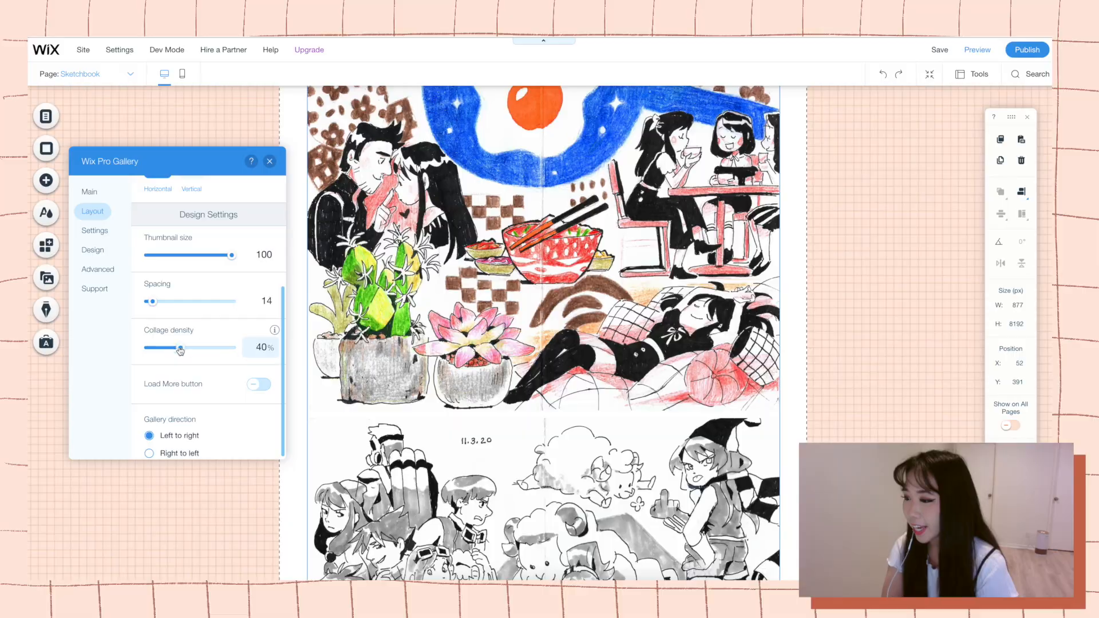
Increase the collage density of the Pro Gallery on the Sketchbook page.
{"action": "scroll", "coordinate": [490, 343], "scroll_direction": "up", "scroll_amount": 10}
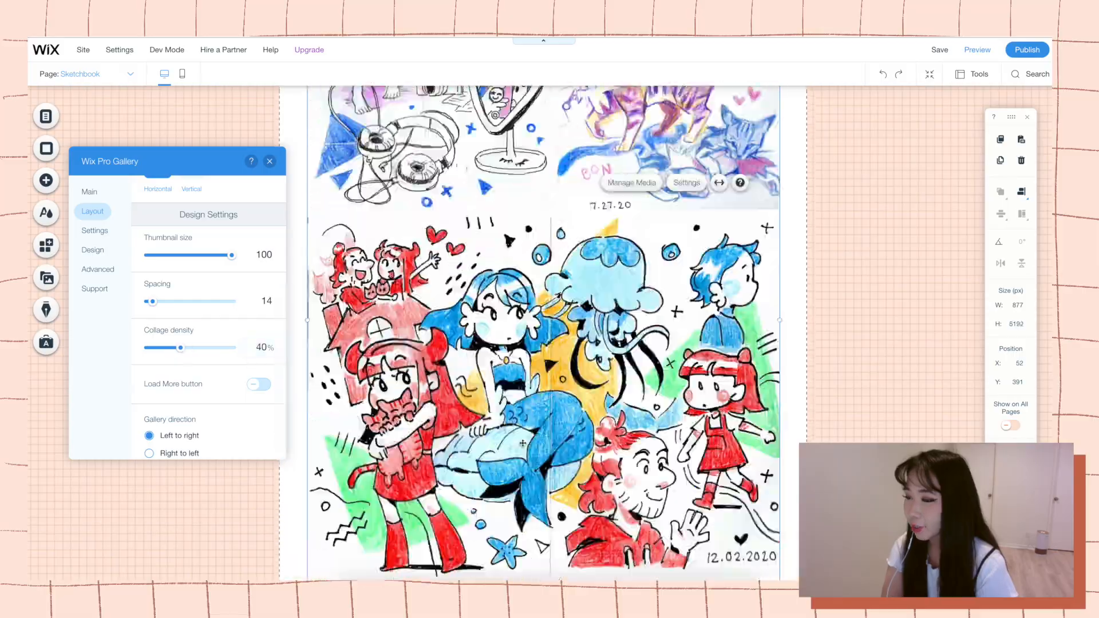
{"action": "left_click_drag", "start_coordinate": [181, 348], "coordinate": [208, 348]}
{"action": "scroll", "coordinate": [489, 343], "scroll_direction": "up", "scroll_amount": 10}
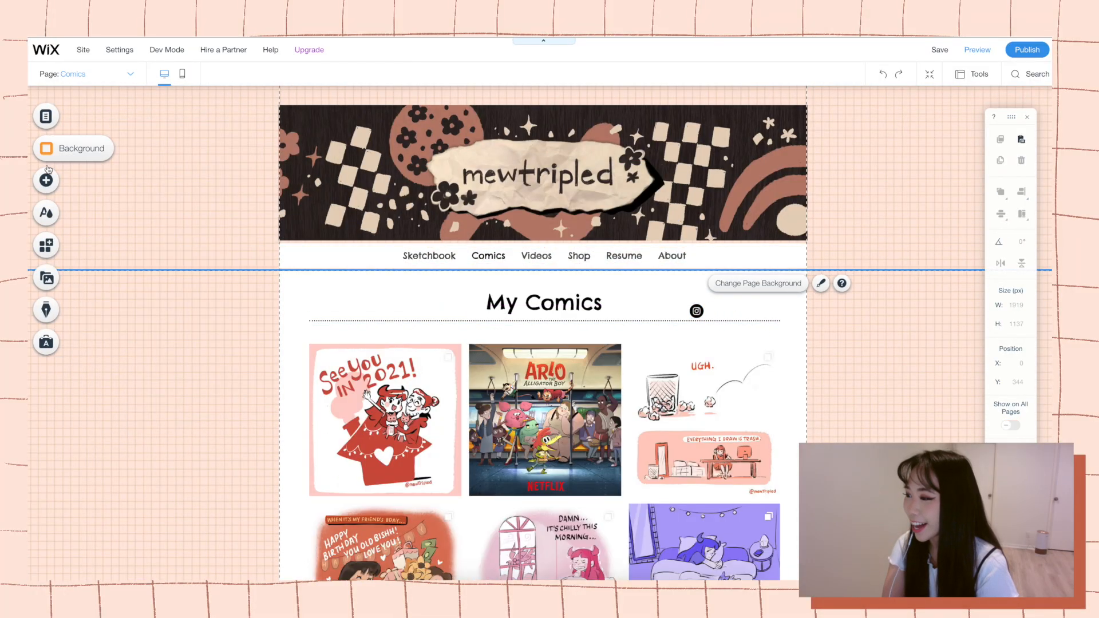
{"action": "left_click", "coordinate": [45, 180]}
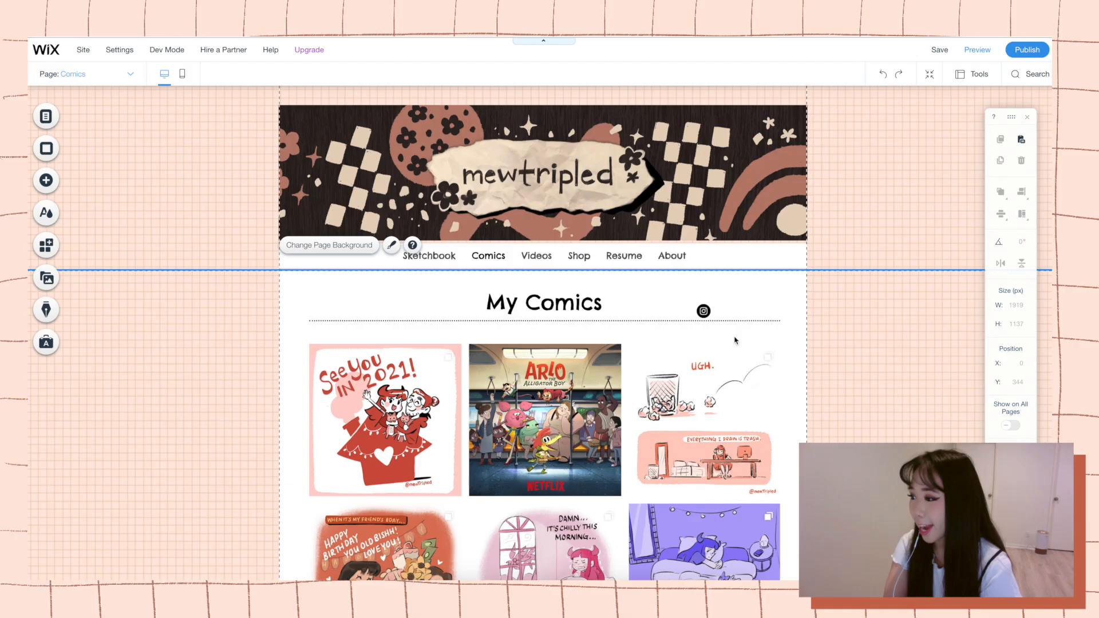
{"action": "left_click", "coordinate": [46, 180]}
{"action": "left_click_drag", "start_coordinate": [279, 343], "coordinate": [773, 320]}
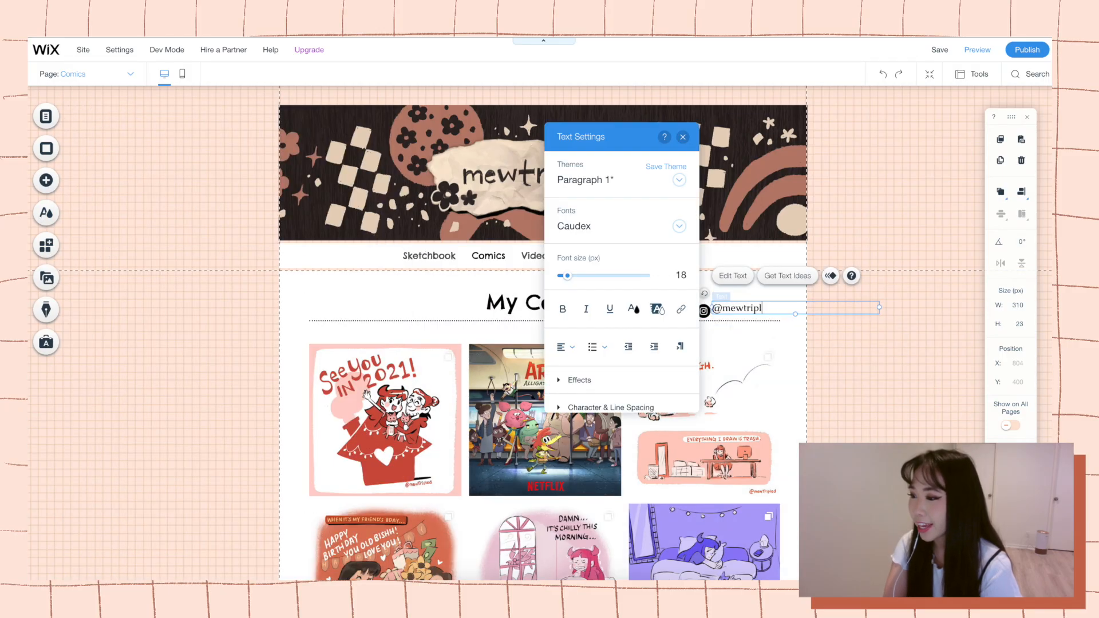
{"action": "type", "text": "ed"}
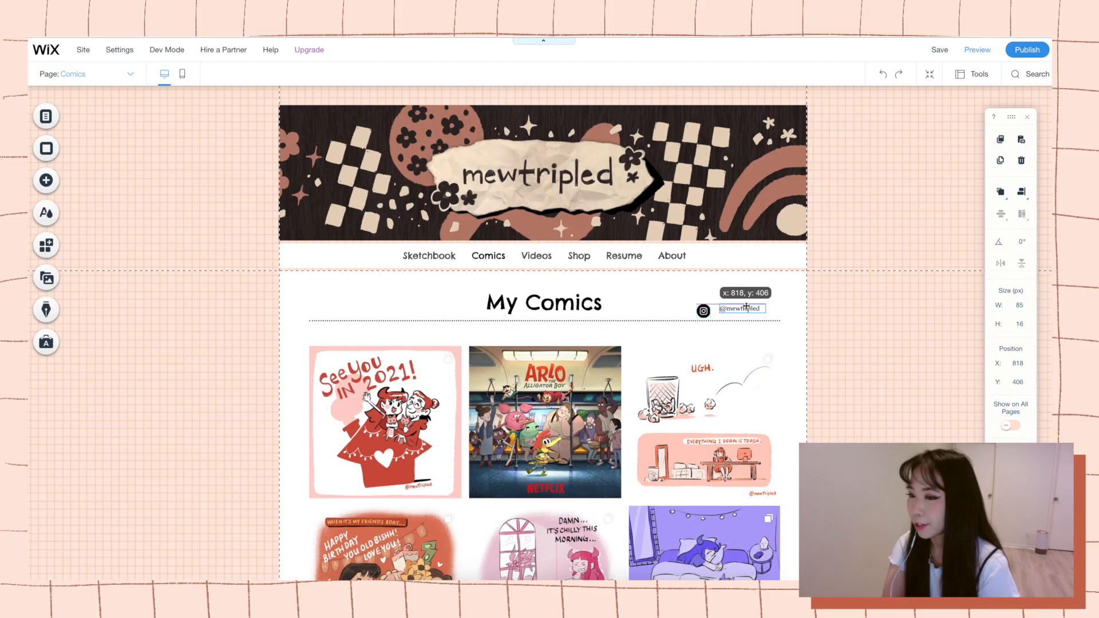
{"action": "mouse_move", "coordinate": [755, 311]}
{"action": "left_mouse_down"}
{"action": "mouse_move", "coordinate": [769, 313]}
{"action": "mouse_move", "coordinate": [756, 312]}
{"action": "left_mouse_up"}
{"action": "left_click", "coordinate": [826, 339]}
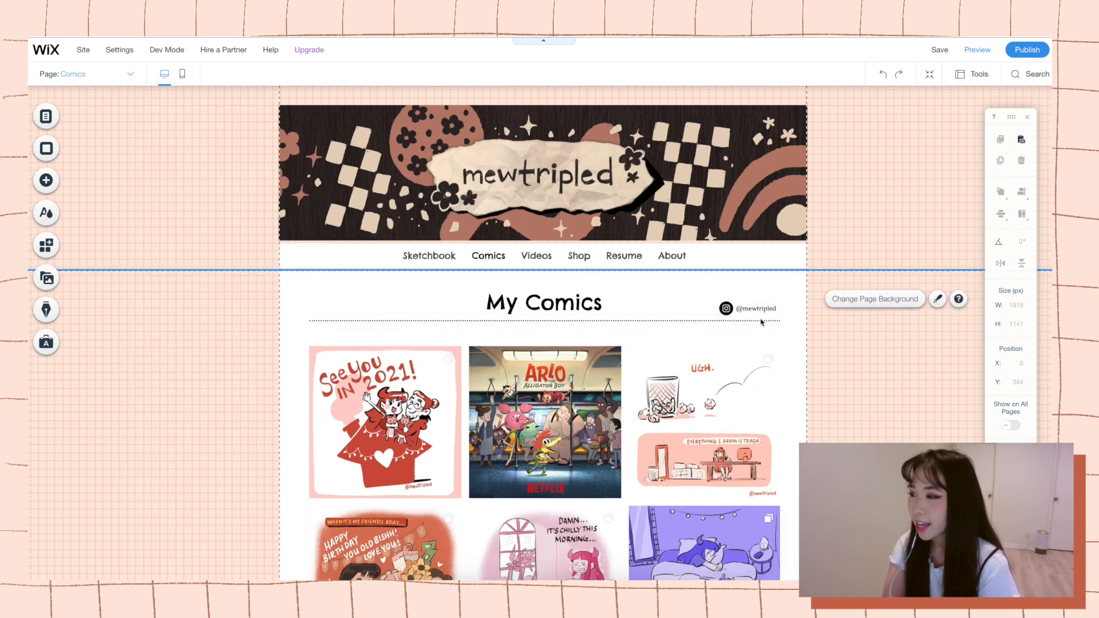
{"action": "double_click", "coordinate": [749, 309]}
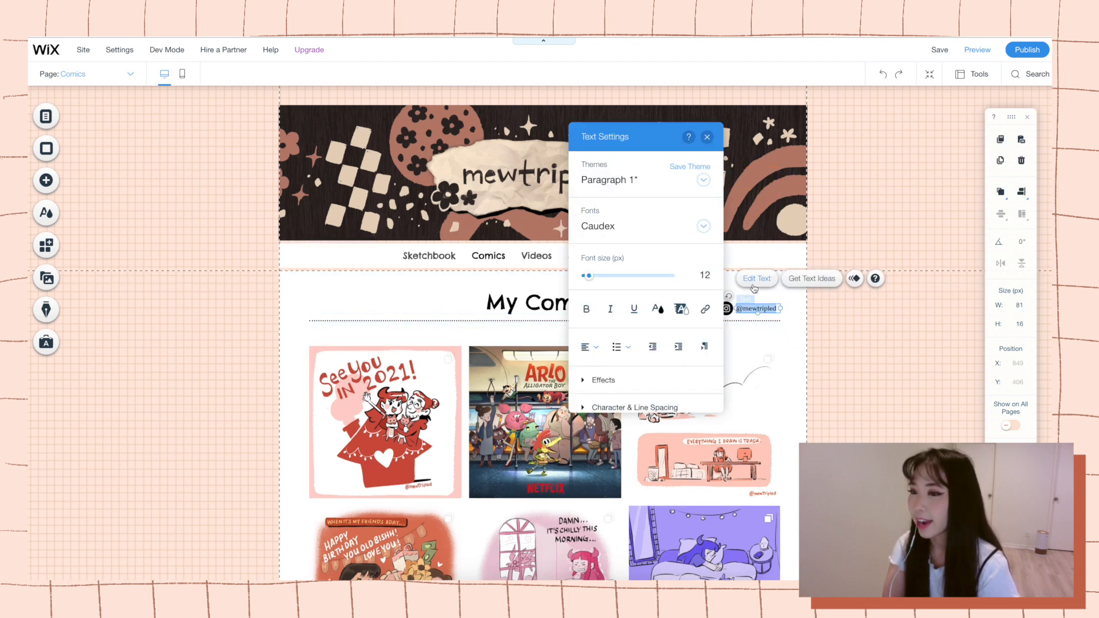
{"action": "left_click", "coordinate": [705, 309]}
{"action": "left_click", "coordinate": [660, 405]}
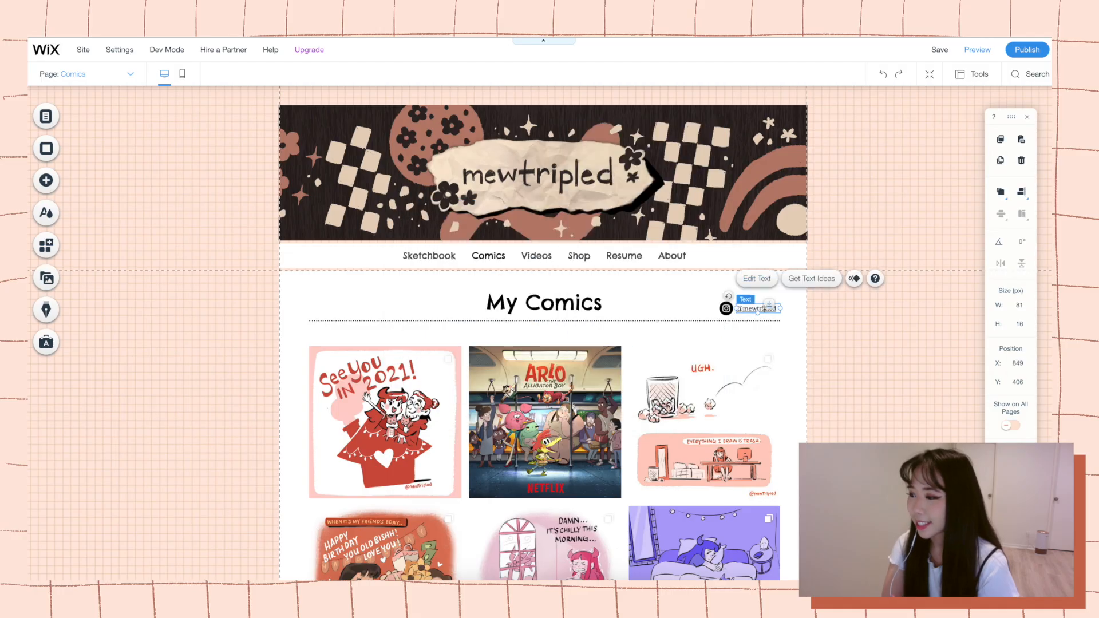
{"action": "left_click", "coordinate": [707, 137]}
{"action": "double_click", "coordinate": [756, 309]}
{"action": "scroll", "coordinate": [630, 384], "scroll_direction": "down", "scroll_amount": 3}
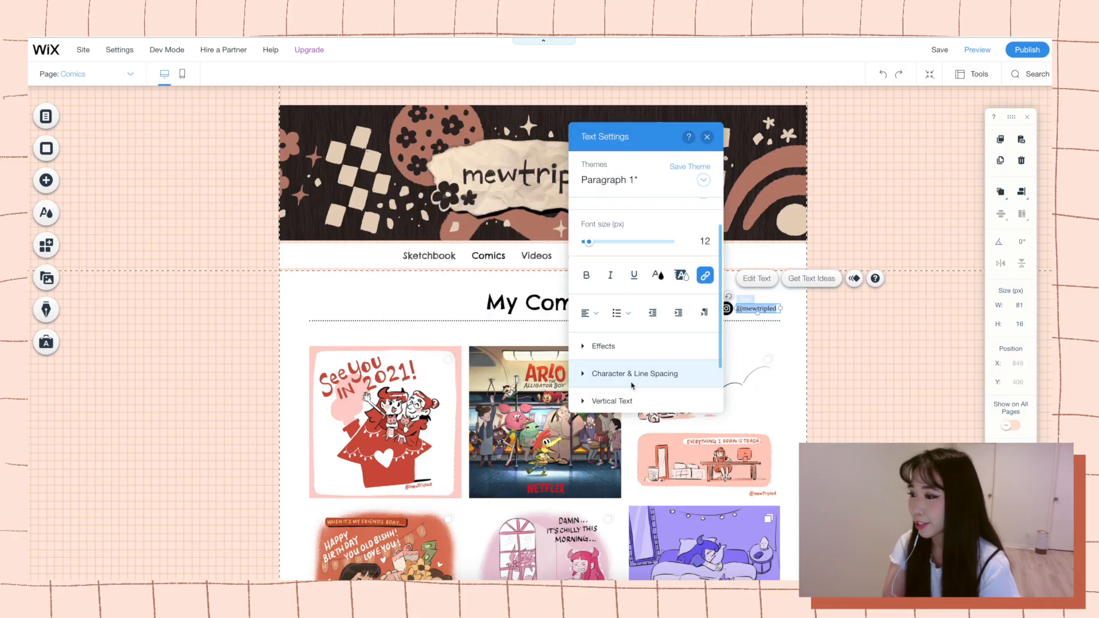
{"action": "left_click", "coordinate": [583, 366]}
{"action": "left_click", "coordinate": [582, 295]}
{"action": "left_click", "coordinate": [584, 222]}
{"action": "left_click", "coordinate": [707, 137]}
Paste the social icon beside the My Videos heading on the Videos page and change it to a YouTube icon.
{"action": "left_click", "coordinate": [585, 257]}
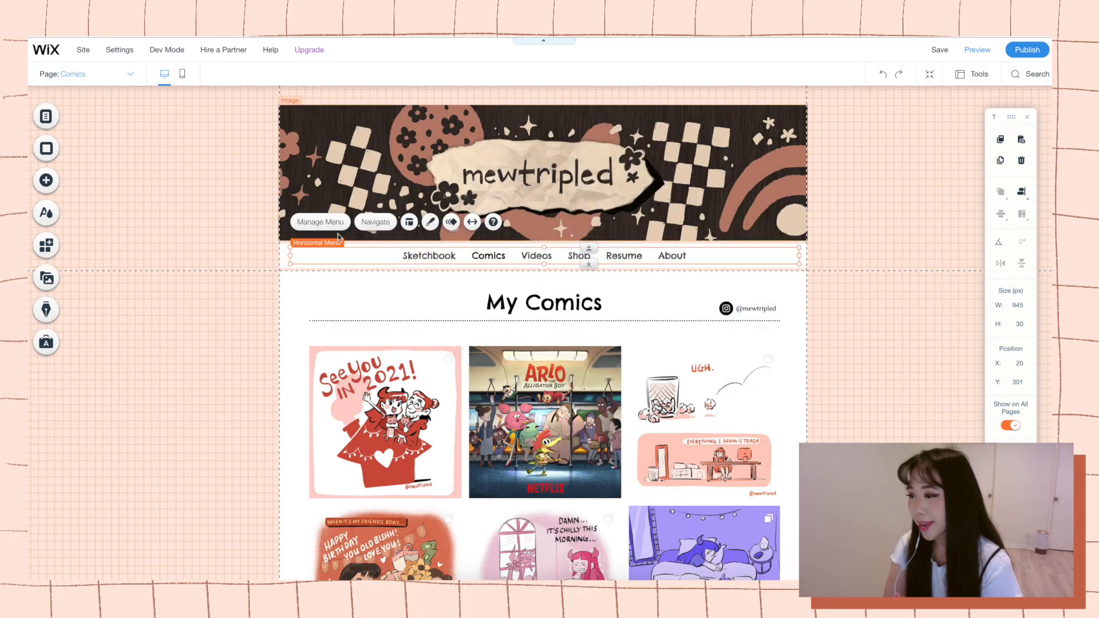
{"action": "left_click", "coordinate": [376, 222]}
{"action": "left_click", "coordinate": [706, 309]}
{"action": "key", "text": "super+v"}
{"action": "mouse_move", "coordinate": [735, 309]}
{"action": "left_mouse_down"}
{"action": "mouse_move", "coordinate": [744, 305]}
{"action": "mouse_move", "coordinate": [716, 310]}
{"action": "left_mouse_up"}
{"action": "double_click", "coordinate": [744, 305]}
{"action": "left_click", "coordinate": [419, 238]}
{"action": "left_click", "coordinate": [270, 237]}
{"action": "left_click", "coordinate": [195, 237]}
{"action": "left_click", "coordinate": [925, 528]}
{"action": "left_click", "coordinate": [46, 213]}
{"action": "left_click", "coordinate": [46, 181]}
{"action": "left_click", "coordinate": [83, 158]}
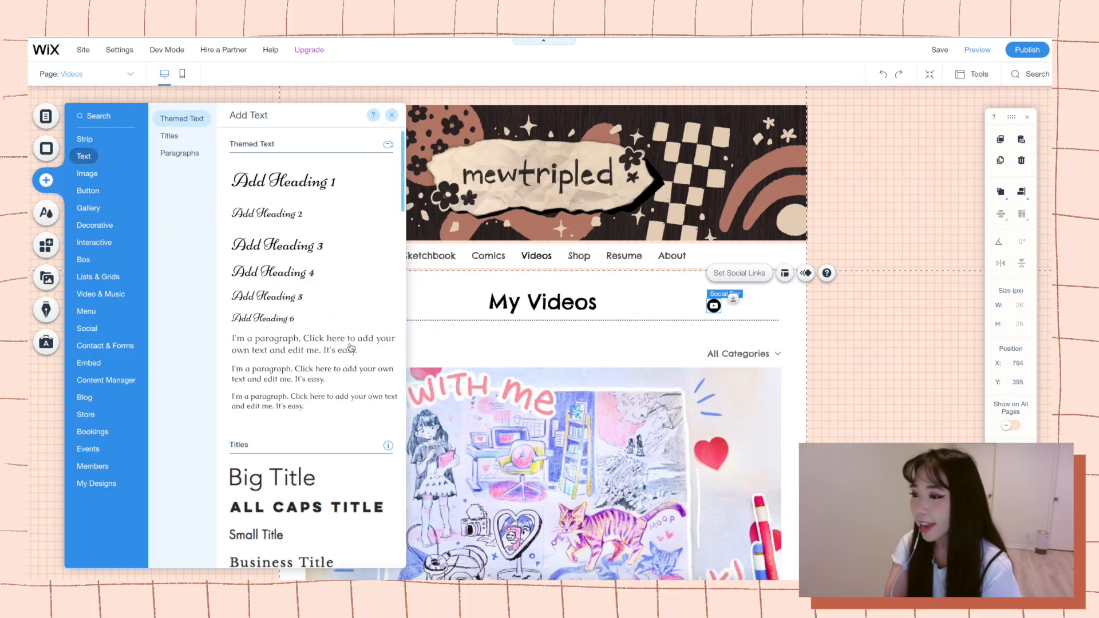
{"action": "left_click_drag", "start_coordinate": [349, 347], "coordinate": [769, 320]}
{"action": "double_click", "coordinate": [769, 321]}
{"action": "type", "text": "@mewtripled"}
{"action": "key", "text": "super+a"}
{"action": "double_click", "coordinate": [971, 275]}
{"action": "type", "text": "14"}
{"action": "key", "text": "Return"}
{"action": "left_click", "coordinate": [671, 317]}
{"action": "left_click_drag", "start_coordinate": [684, 315], "coordinate": [758, 308]}
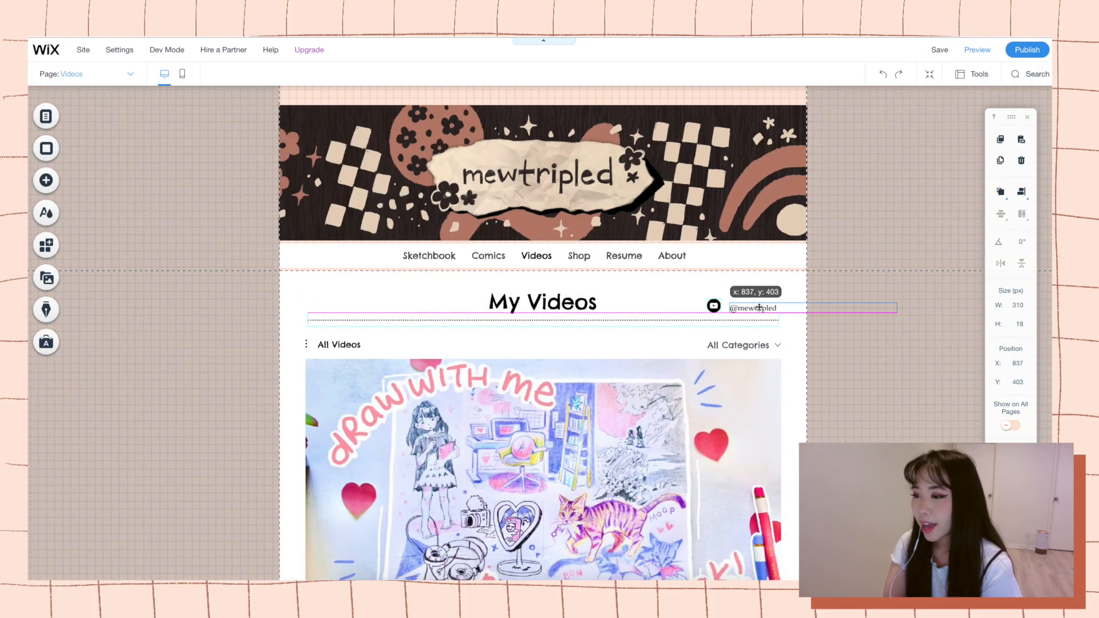
{"action": "left_click_drag", "start_coordinate": [896, 306], "coordinate": [717, 307]}
{"action": "left_click", "coordinate": [821, 309]}
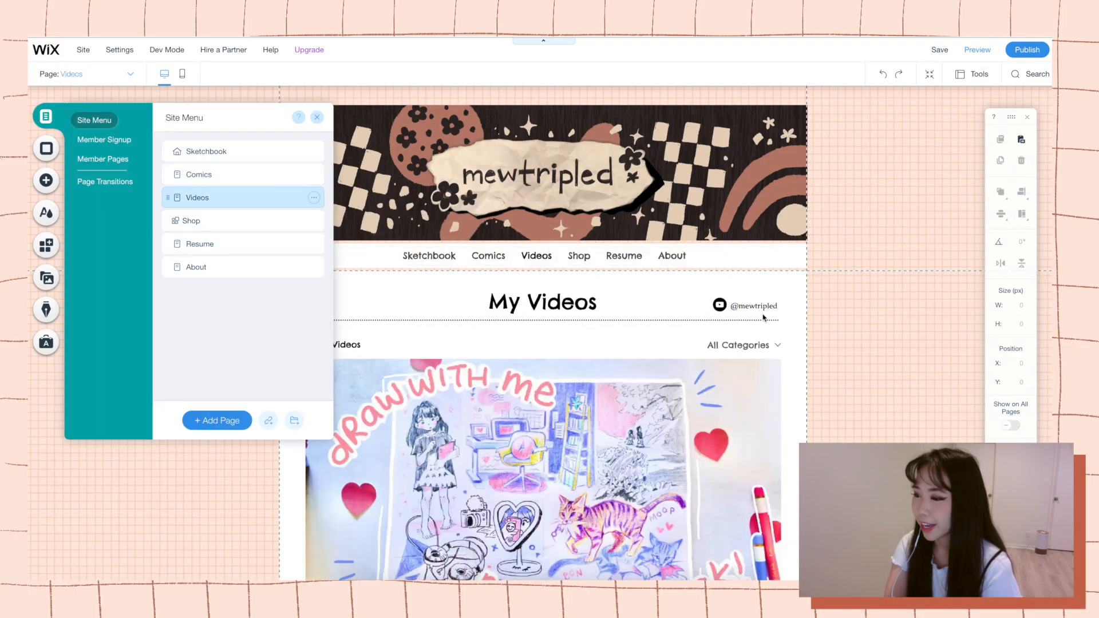
{"action": "left_click", "coordinate": [757, 308]}
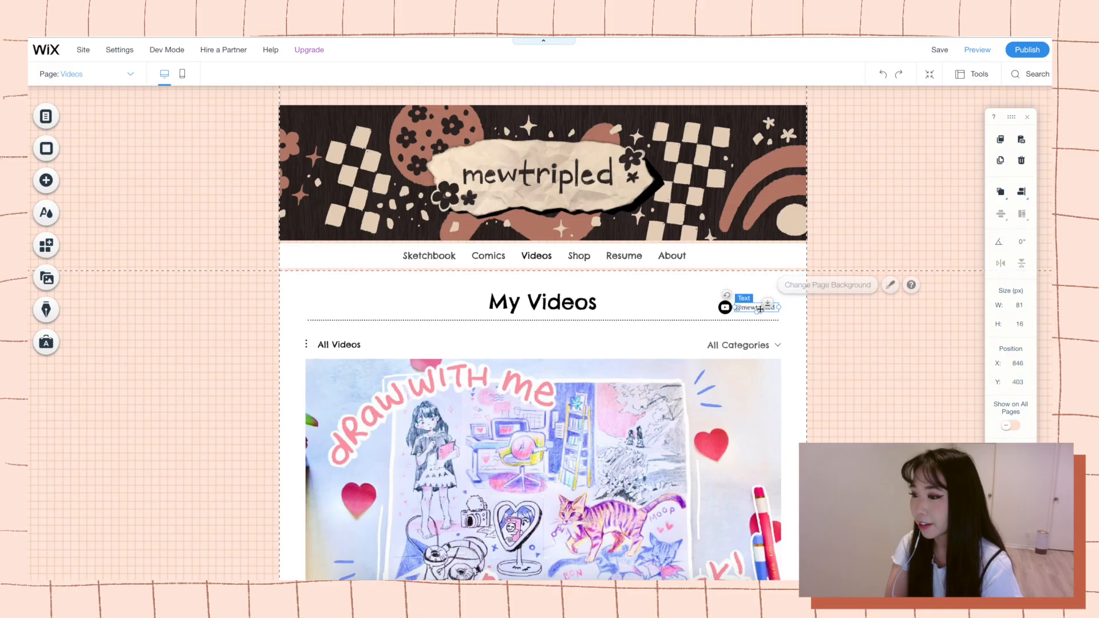
{"action": "left_click", "coordinate": [755, 277]}
{"action": "left_click", "coordinate": [703, 309]}
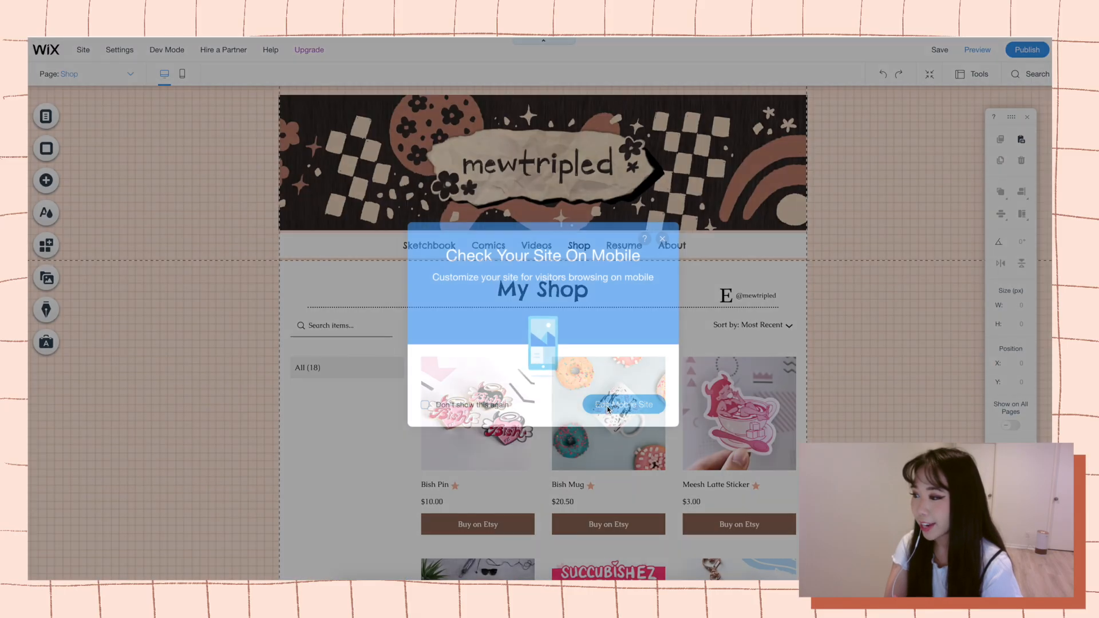
{"action": "left_click", "coordinate": [608, 404]}
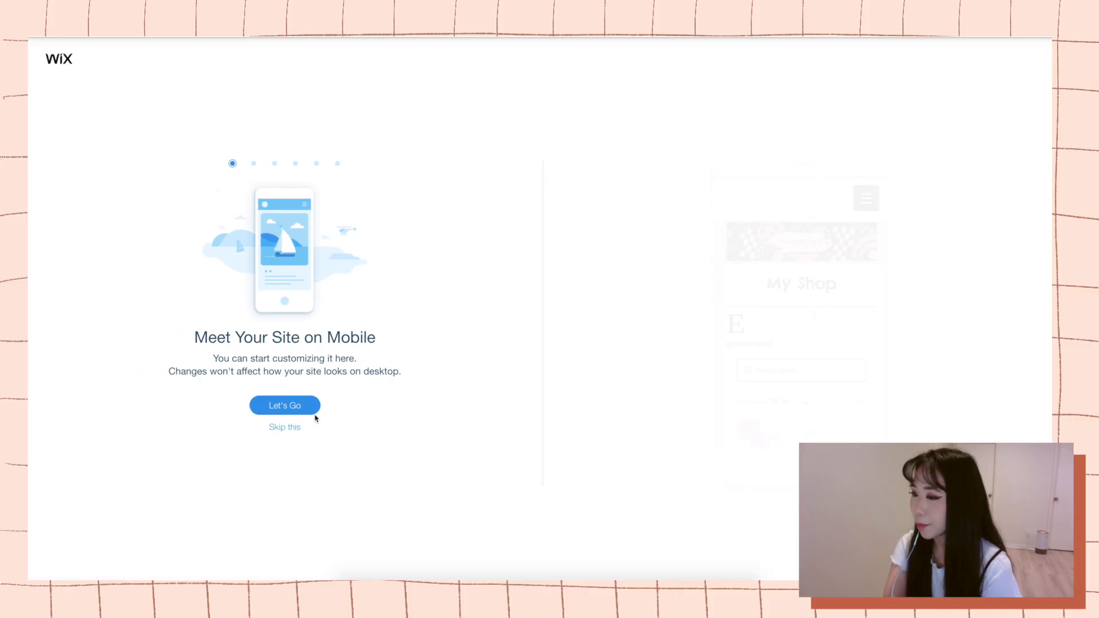
Complete the mobile site setup with the menu opening in the center and floating quick actions.
{"action": "left_click", "coordinate": [295, 410]}
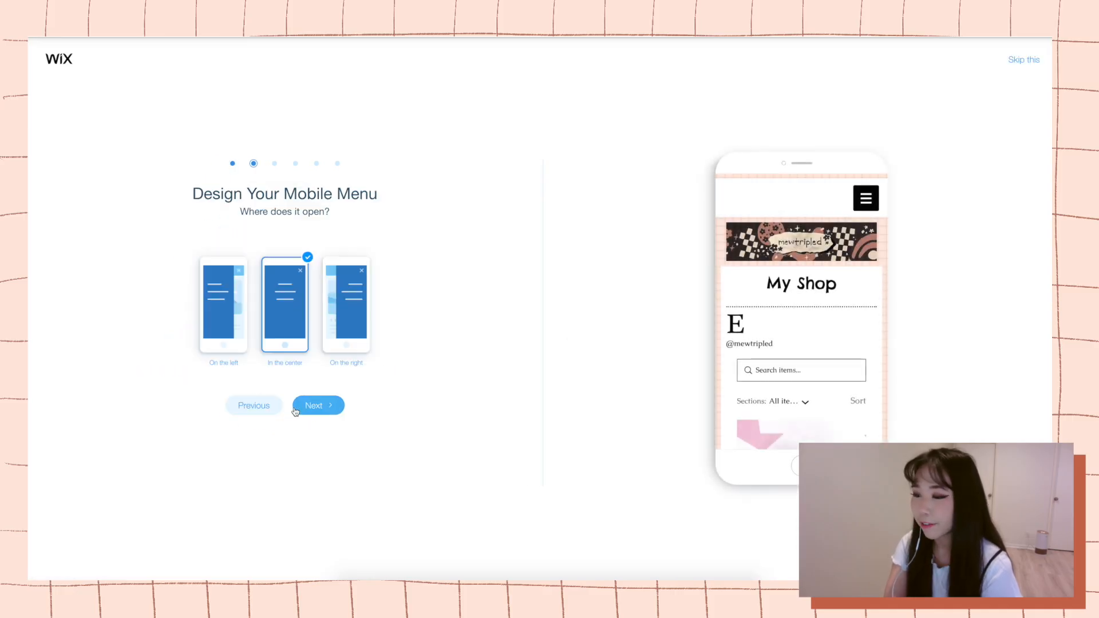
{"action": "left_click", "coordinate": [323, 412]}
{"action": "left_click", "coordinate": [324, 412]}
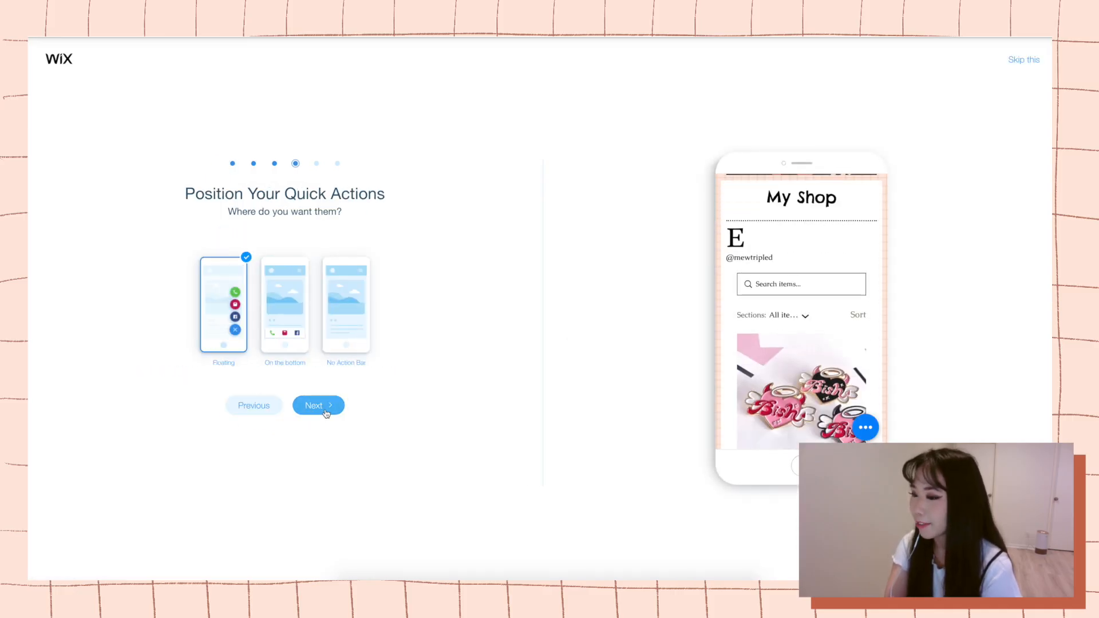
{"action": "left_click", "coordinate": [325, 411]}
{"action": "left_click", "coordinate": [324, 412]}
{"action": "left_click", "coordinate": [324, 412]}
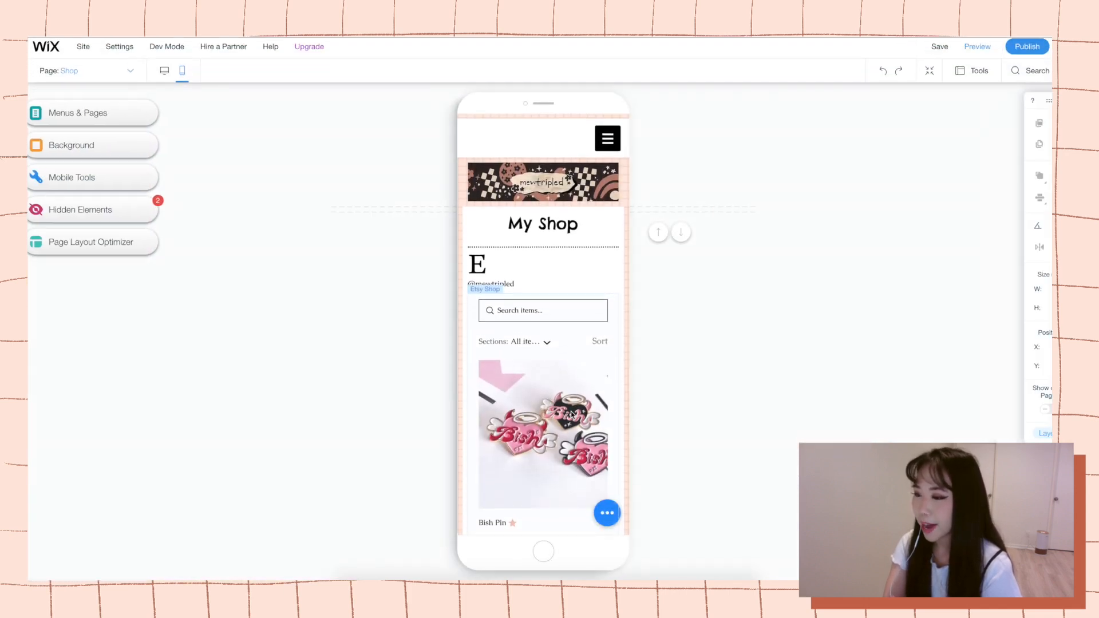
Restore the hidden mobile menu icon and place it above the mewtripled banner at x 250, y 1.
{"action": "left_click", "coordinate": [91, 212]}
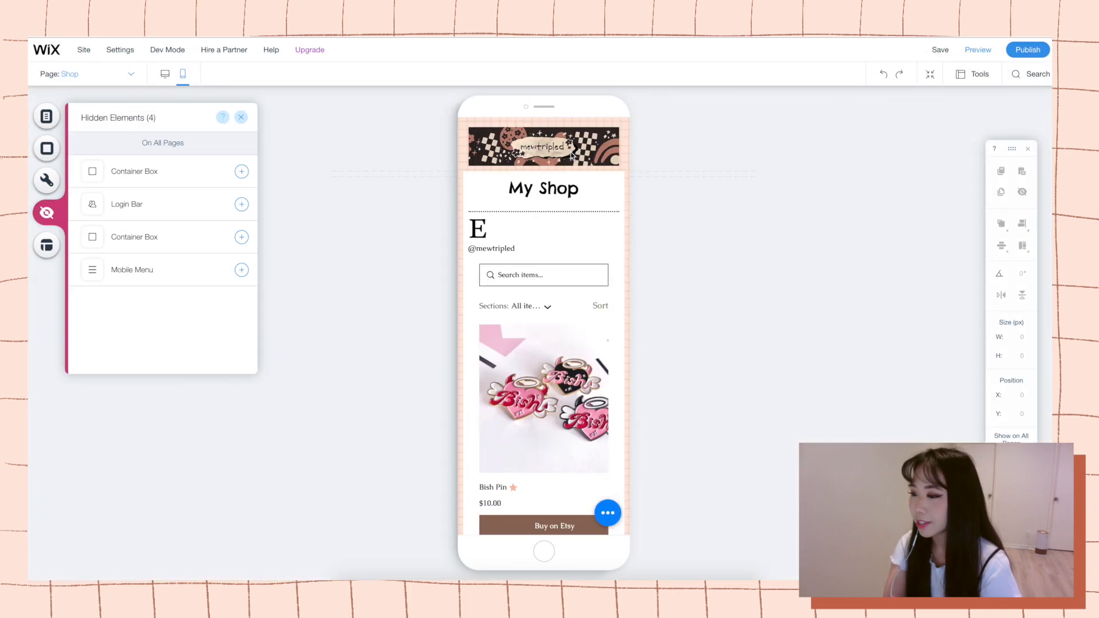
{"action": "left_click", "coordinate": [238, 235]}
{"action": "key", "text": "Delete"}
{"action": "left_click_drag", "start_coordinate": [595, 162], "coordinate": [595, 202]}
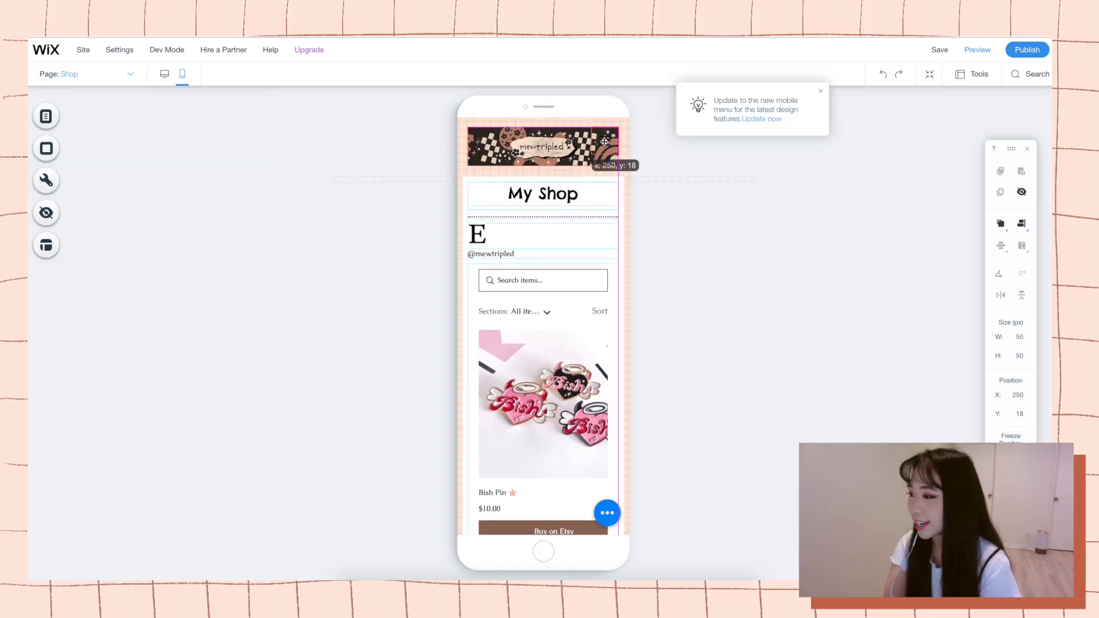
{"action": "left_click_drag", "start_coordinate": [601, 105], "coordinate": [605, 105]}
Review the mobile menu's page list, settings, design presets and the new mobile menu update offer.
{"action": "left_click", "coordinate": [621, 169]}
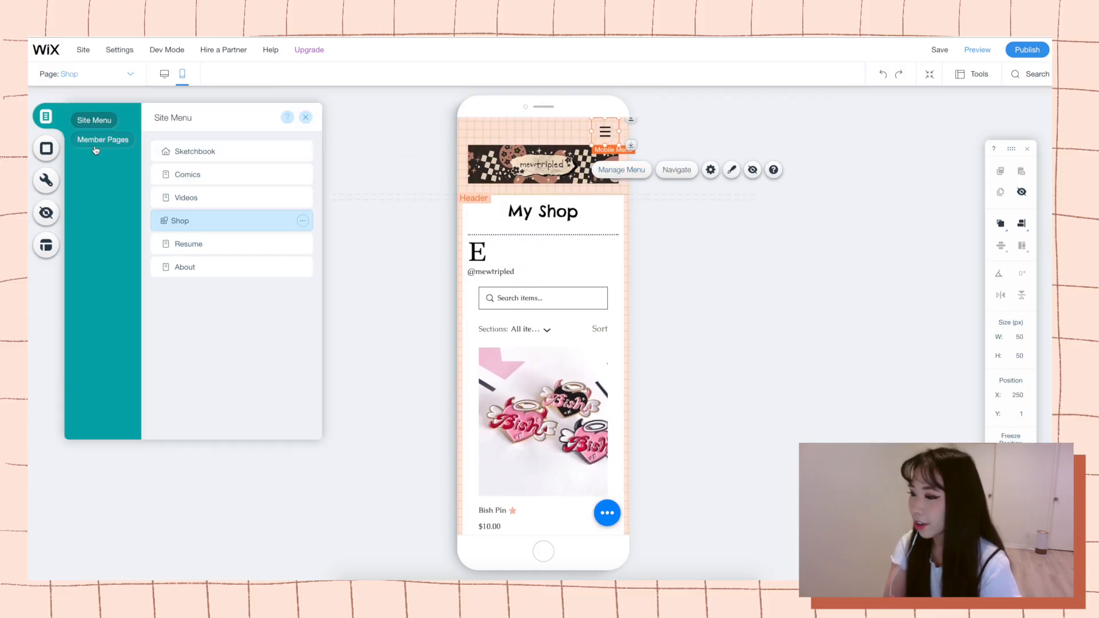
{"action": "left_click", "coordinate": [710, 169]}
{"action": "left_click", "coordinate": [730, 171]}
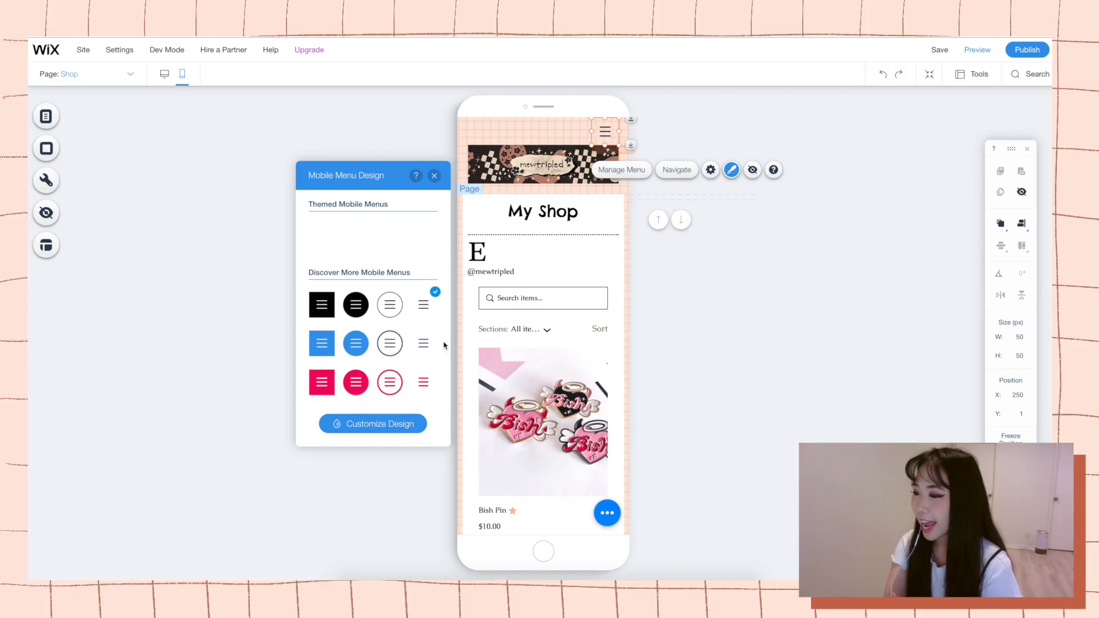
{"action": "left_click", "coordinate": [708, 171]}
{"action": "left_click", "coordinate": [355, 316]}
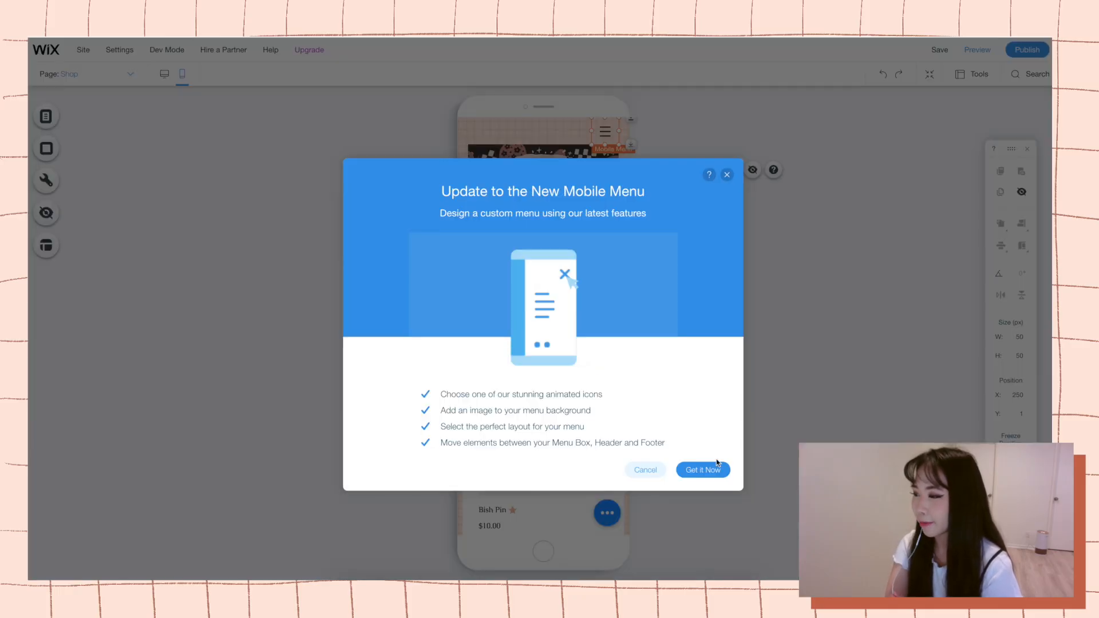
{"action": "left_click", "coordinate": [729, 174]}
Enlarge the mewtripled banner in the mobile header to about 295 by 85 px and position it across the page width.
{"action": "left_click", "coordinate": [578, 166]}
{"action": "left_click_drag", "start_coordinate": [618, 184], "coordinate": [626, 188]}
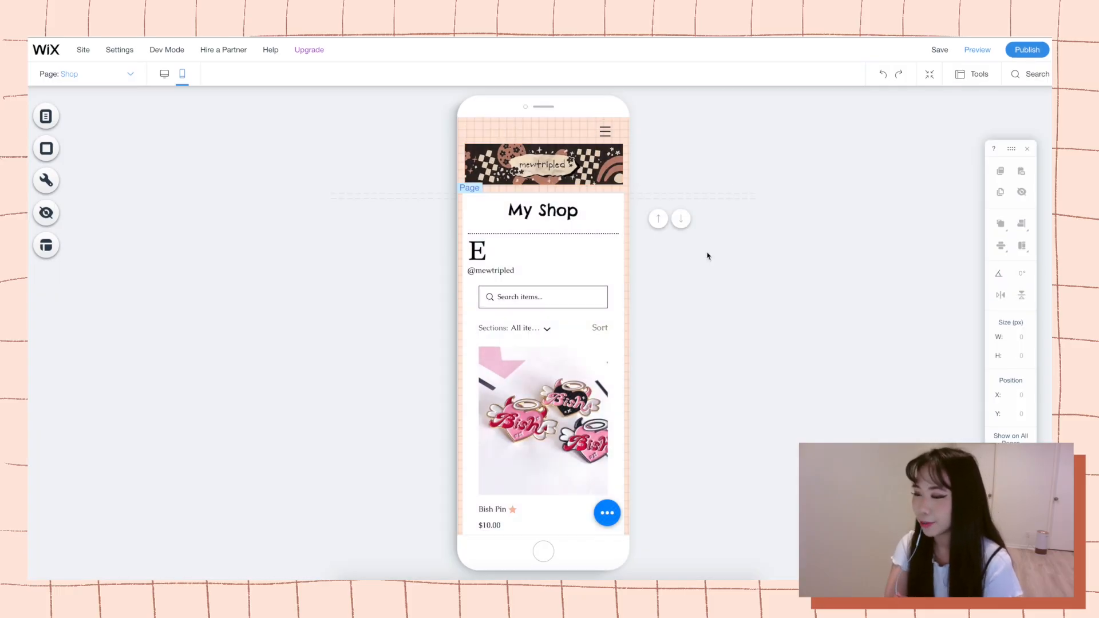
{"action": "left_click_drag", "start_coordinate": [465, 186], "coordinate": [467, 189]}
{"action": "left_click_drag", "start_coordinate": [542, 166], "coordinate": [541, 166]}
{"action": "left_click_drag", "start_coordinate": [619, 188], "coordinate": [626, 196]}
{"action": "left_click_drag", "start_coordinate": [616, 189], "coordinate": [621, 190]}
{"action": "left_click_drag", "start_coordinate": [467, 189], "coordinate": [463, 190]}
{"action": "left_click_drag", "start_coordinate": [622, 190], "coordinate": [645, 198]}
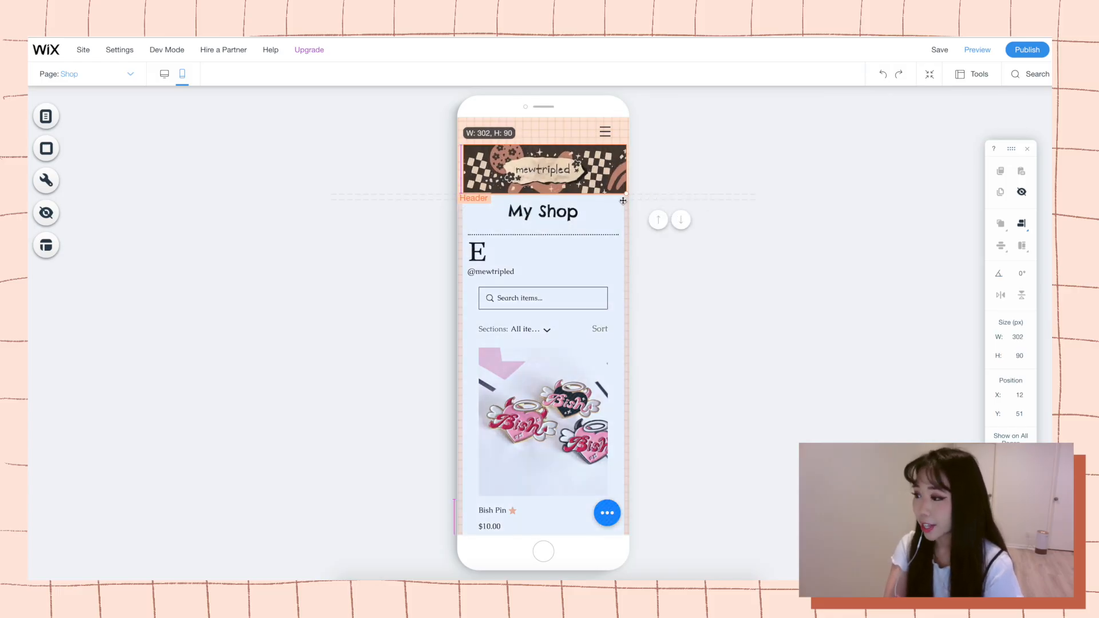
{"action": "mouse_move", "coordinate": [587, 168]}
{"action": "left_mouse_down"}
{"action": "mouse_move", "coordinate": [579, 164]}
{"action": "mouse_move", "coordinate": [616, 178]}
{"action": "mouse_move", "coordinate": [587, 174]}
{"action": "left_mouse_up"}
{"action": "right_click", "coordinate": [586, 172]}
{"action": "left_click_drag", "start_coordinate": [460, 146], "coordinate": [463, 148]}
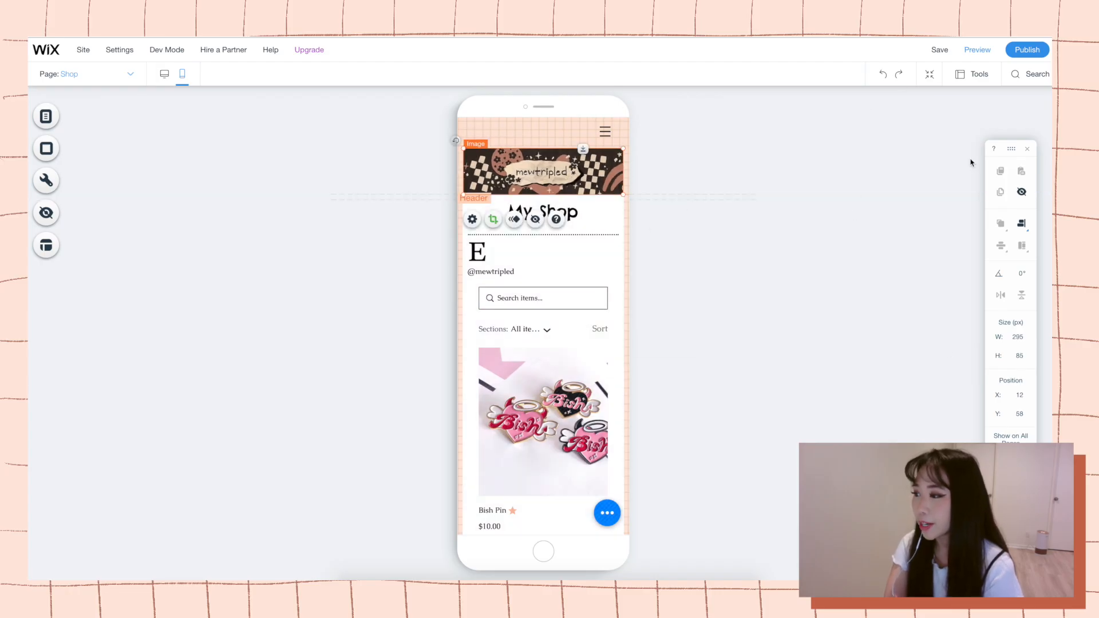
{"action": "left_click", "coordinate": [671, 163]}
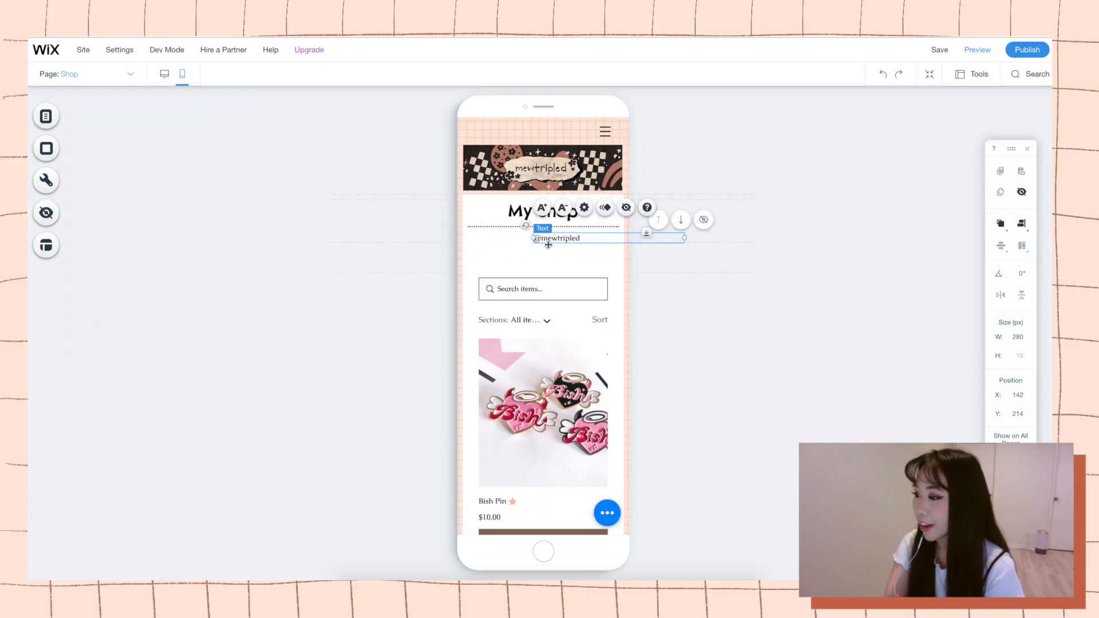
{"action": "key", "text": "Delete"}
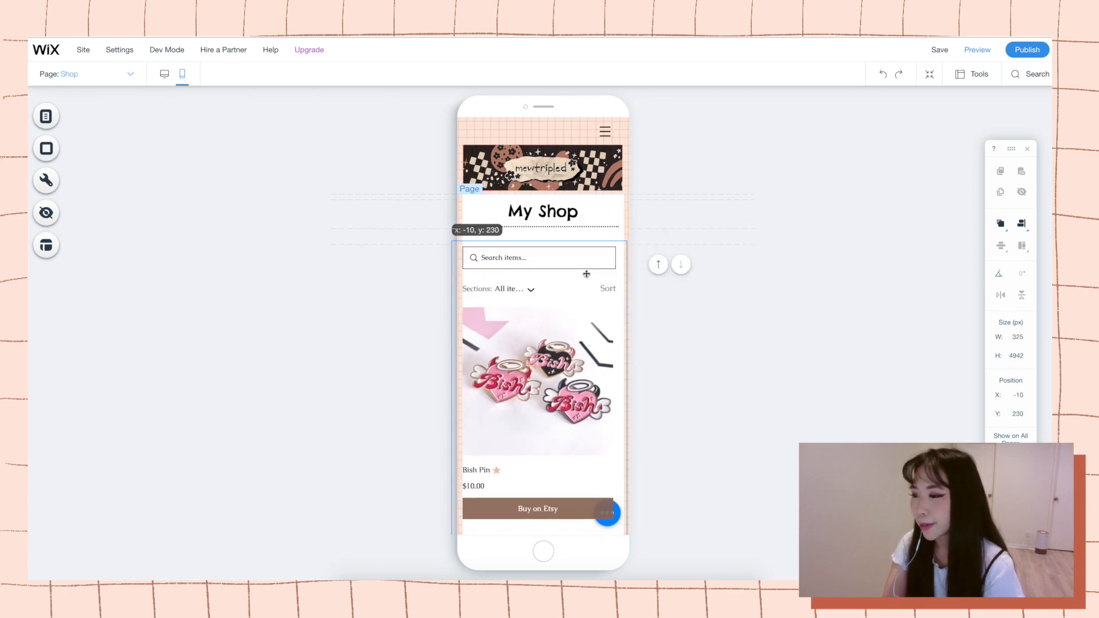
{"action": "left_click", "coordinate": [693, 247]}
{"action": "scroll", "coordinate": [601, 258], "scroll_direction": "down", "scroll_amount": 7}
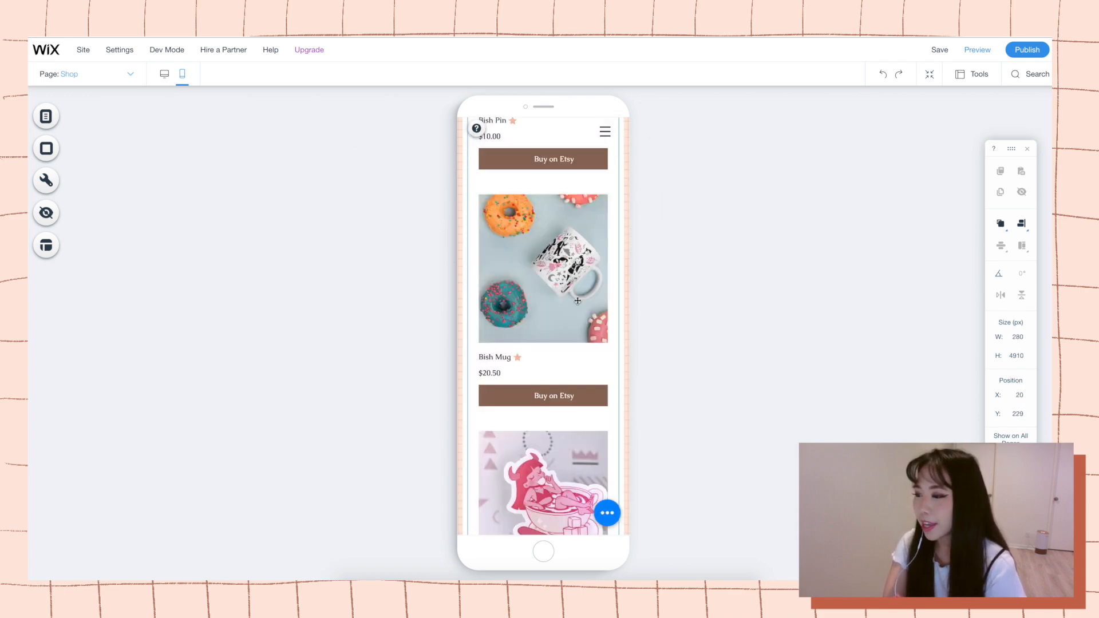
{"action": "scroll", "coordinate": [601, 229], "scroll_direction": "up", "scroll_amount": 7}
{"action": "scroll", "coordinate": [589, 258], "scroll_direction": "down", "scroll_amount": 20}
{"action": "mouse_move", "coordinate": [582, 480]}
{"action": "left_mouse_down"}
{"action": "mouse_move", "coordinate": [587, 421]}
{"action": "mouse_move", "coordinate": [580, 480]}
{"action": "left_mouse_up"}
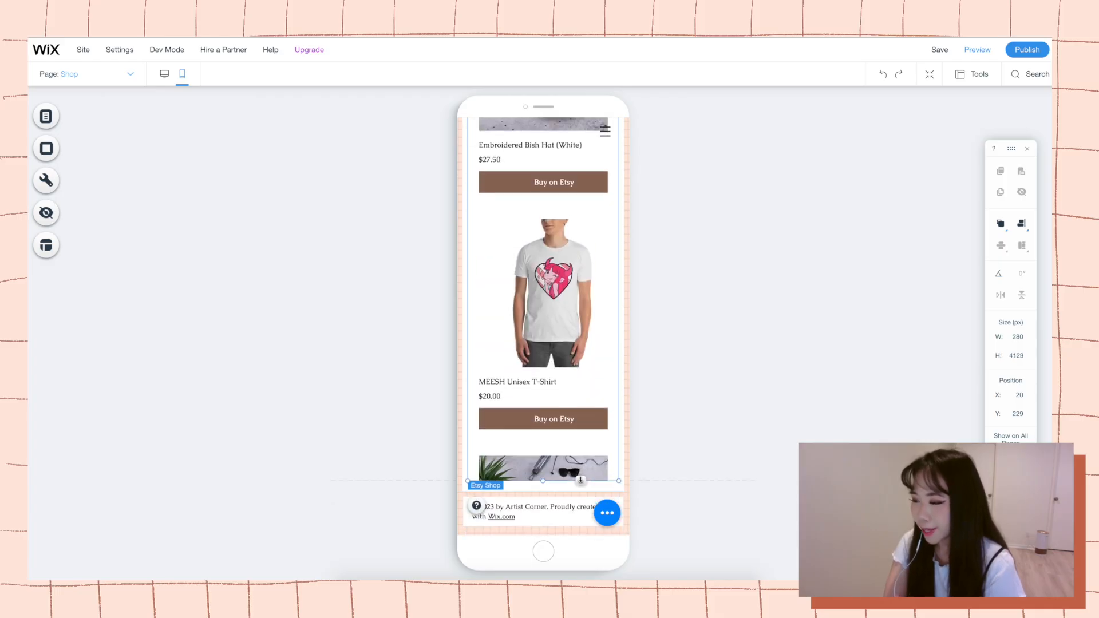
Adjust the Etsy Shop element on the mobile Shop page to a height of 4616 px and leave its settings.
{"action": "left_click_drag", "start_coordinate": [579, 529], "coordinate": [578, 518]}
{"action": "scroll", "coordinate": [579, 286], "scroll_direction": "up", "scroll_amount": 20}
{"action": "double_click", "coordinate": [533, 276]}
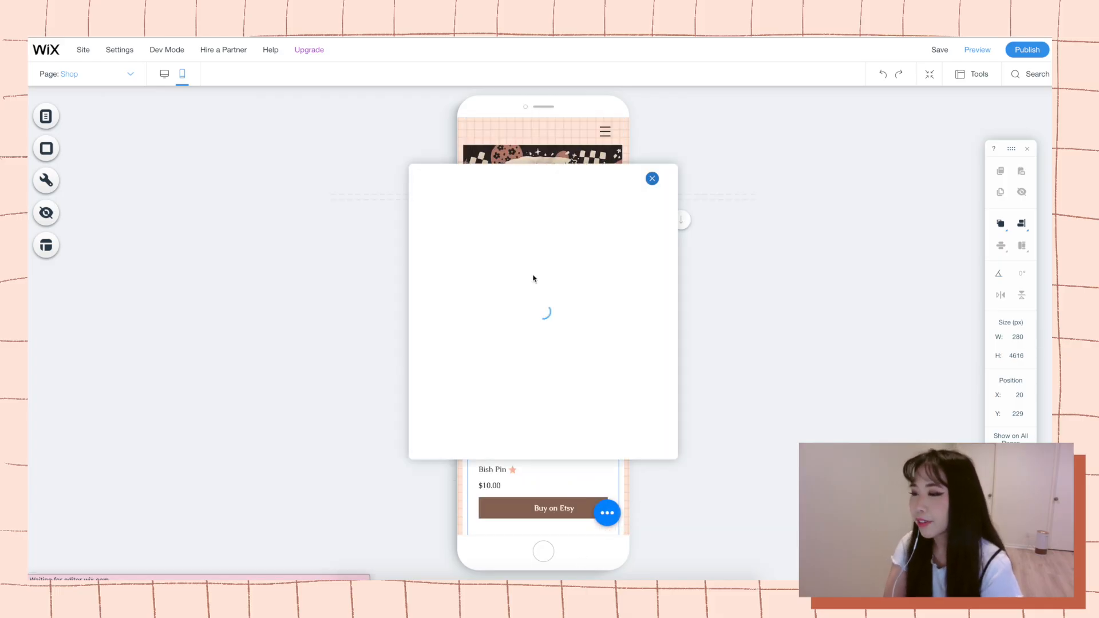
{"action": "left_click", "coordinate": [652, 177]}
{"action": "scroll", "coordinate": [493, 210], "scroll_direction": "down", "scroll_amount": 3}
{"action": "scroll", "coordinate": [543, 229], "scroll_direction": "up", "scroll_amount": 3}
Widen the mewtripled banner to the full phone width and try out a colourless page background.
{"action": "left_click", "coordinate": [590, 175]}
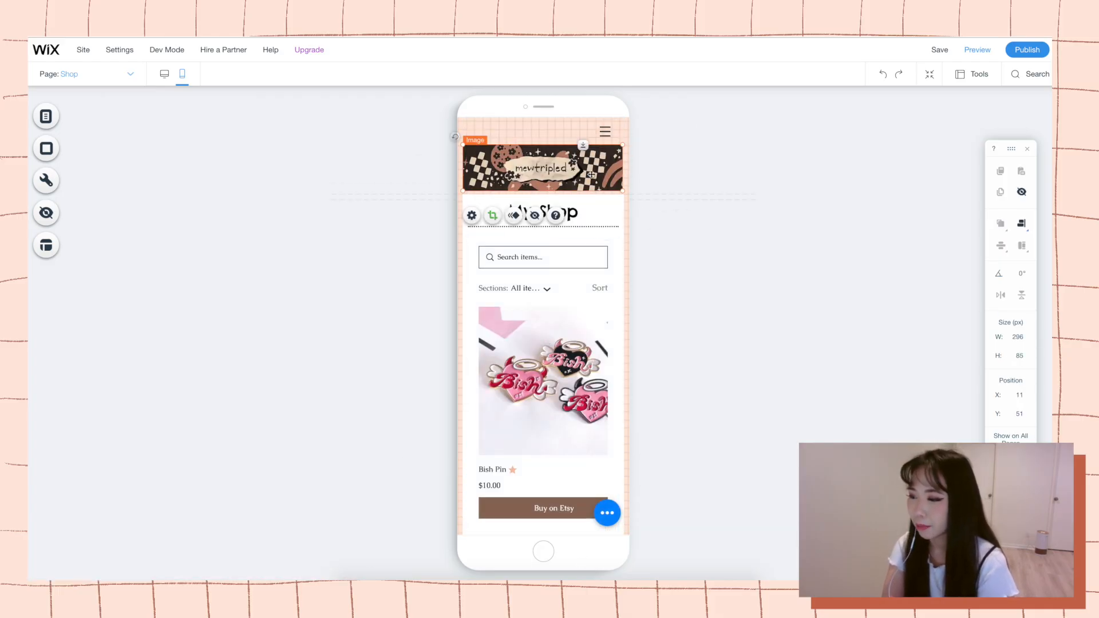
{"action": "left_click", "coordinate": [640, 205]}
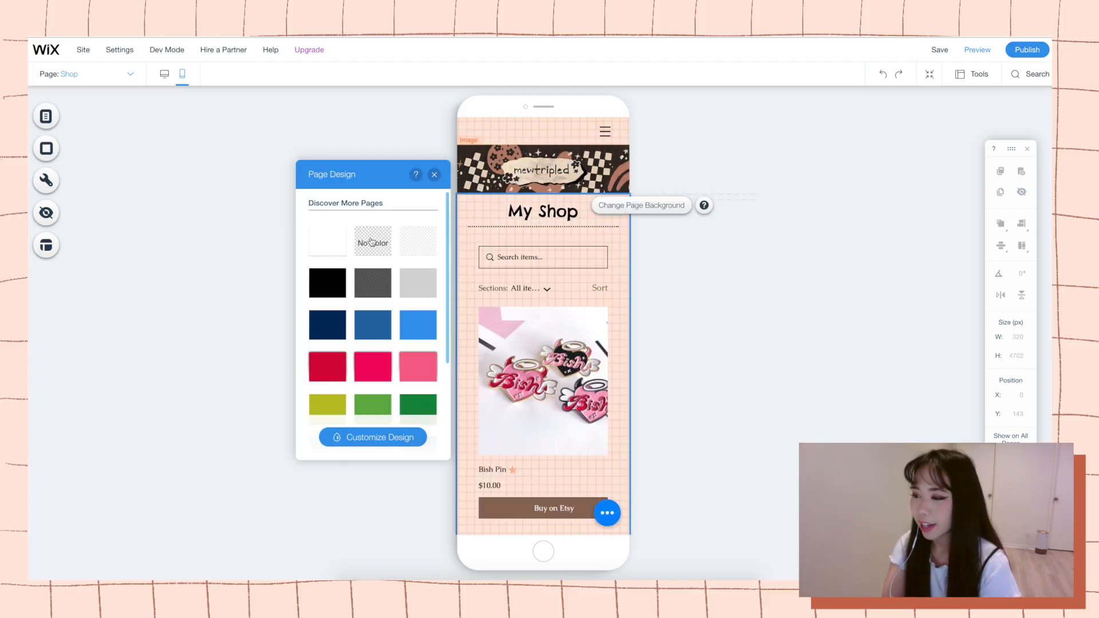
{"action": "left_click", "coordinate": [434, 175]}
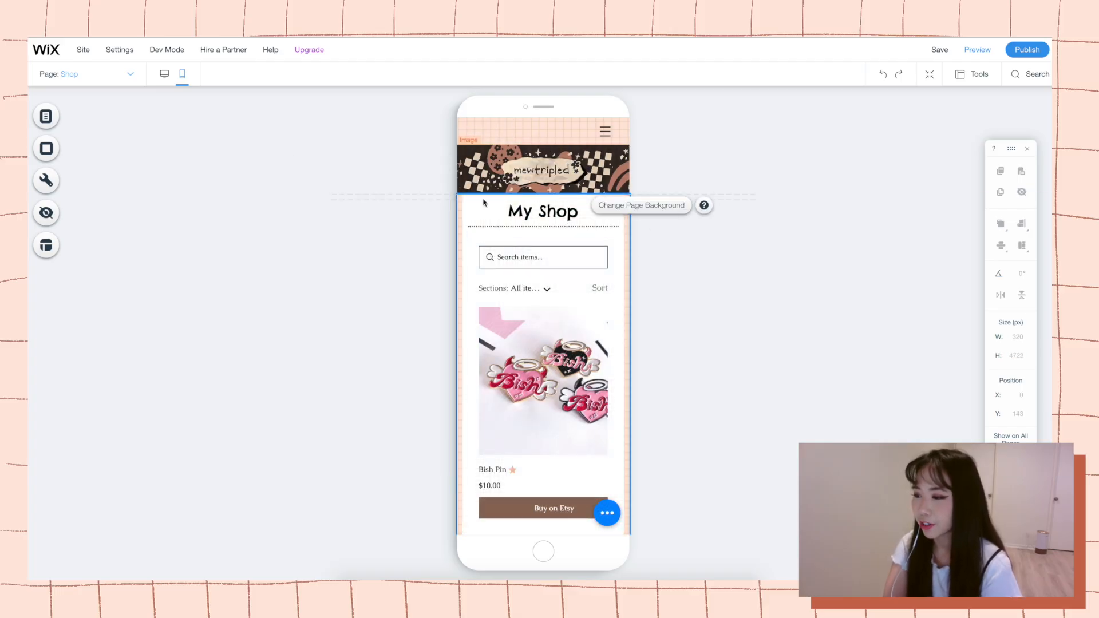
Resize the Etsy Shop element from its upper corner to about 263 by 4549 px, leaving its settings as they are.
{"action": "double_click", "coordinate": [552, 324]}
{"action": "left_click", "coordinate": [652, 177]}
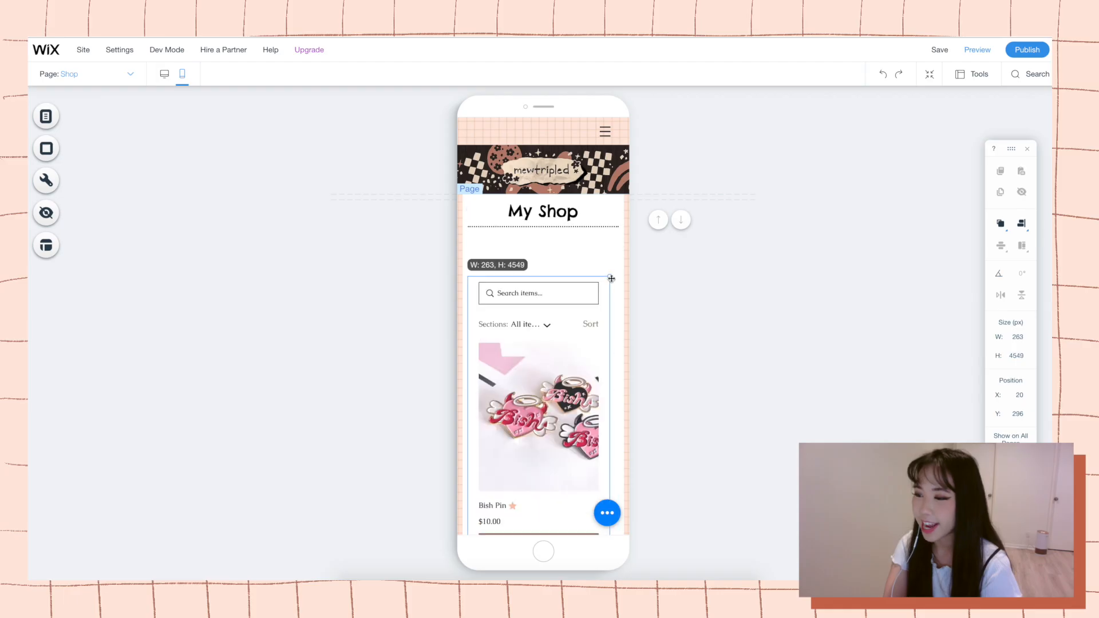
{"action": "left_click_drag", "start_coordinate": [611, 278], "coordinate": [581, 305]}
{"action": "scroll", "coordinate": [628, 235], "scroll_direction": "down", "scroll_amount": 15}
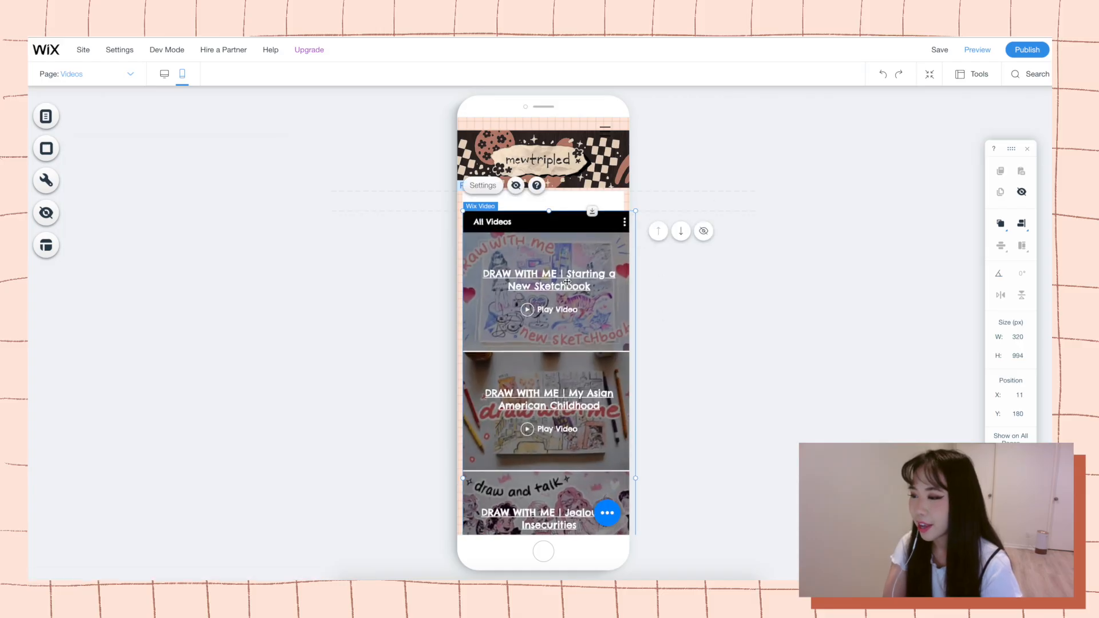
Place the My Videos heading and divider under the banner on the mobile Videos page and pull the video gallery up beneath them.
{"action": "left_click_drag", "start_coordinate": [567, 281], "coordinate": [567, 290]}
{"action": "left_click_drag", "start_coordinate": [516, 470], "coordinate": [516, 458]}
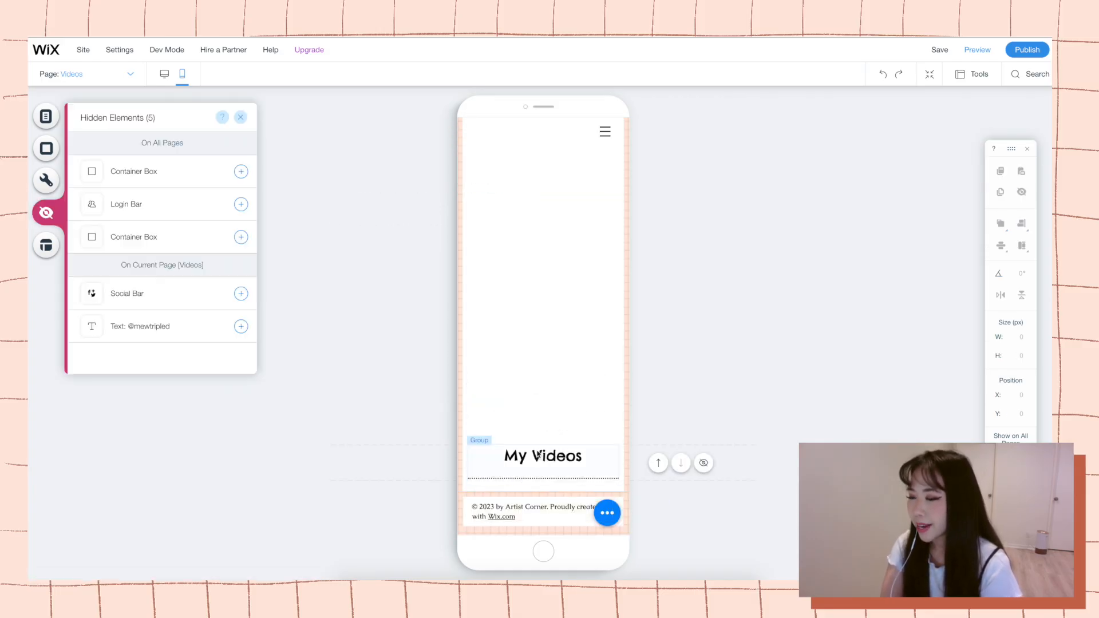
{"action": "scroll", "coordinate": [586, 351], "scroll_direction": "up", "scroll_amount": 4}
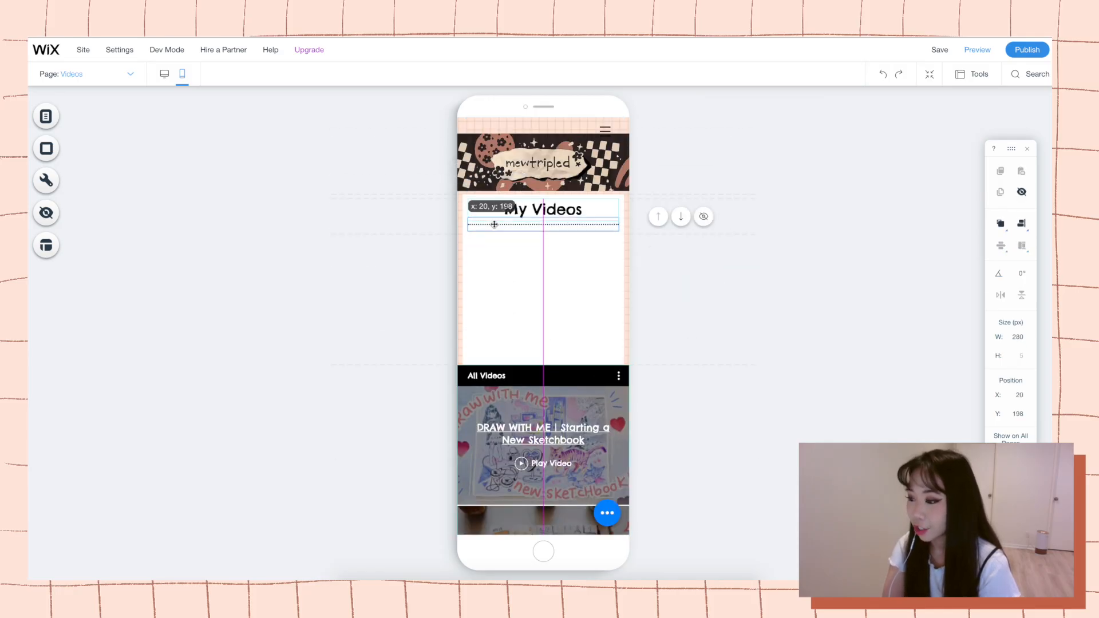
{"action": "left_click_drag", "start_coordinate": [593, 367], "coordinate": [587, 225]}
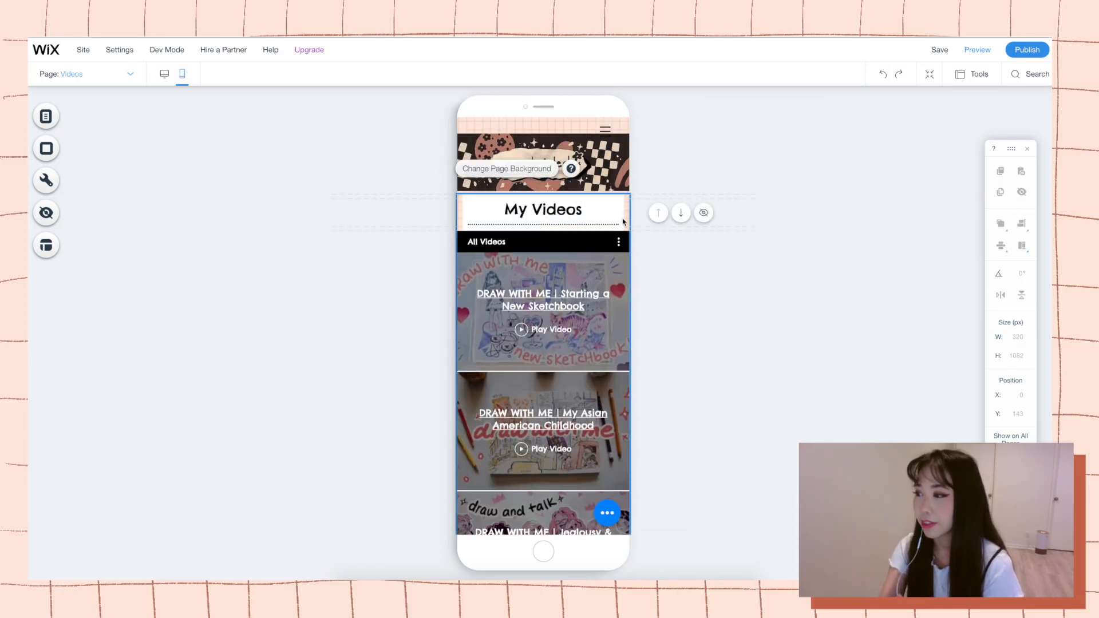
{"action": "double_click", "coordinate": [624, 222]}
{"action": "left_click", "coordinate": [326, 243]}
{"action": "left_click_drag", "start_coordinate": [532, 298], "coordinate": [539, 319]}
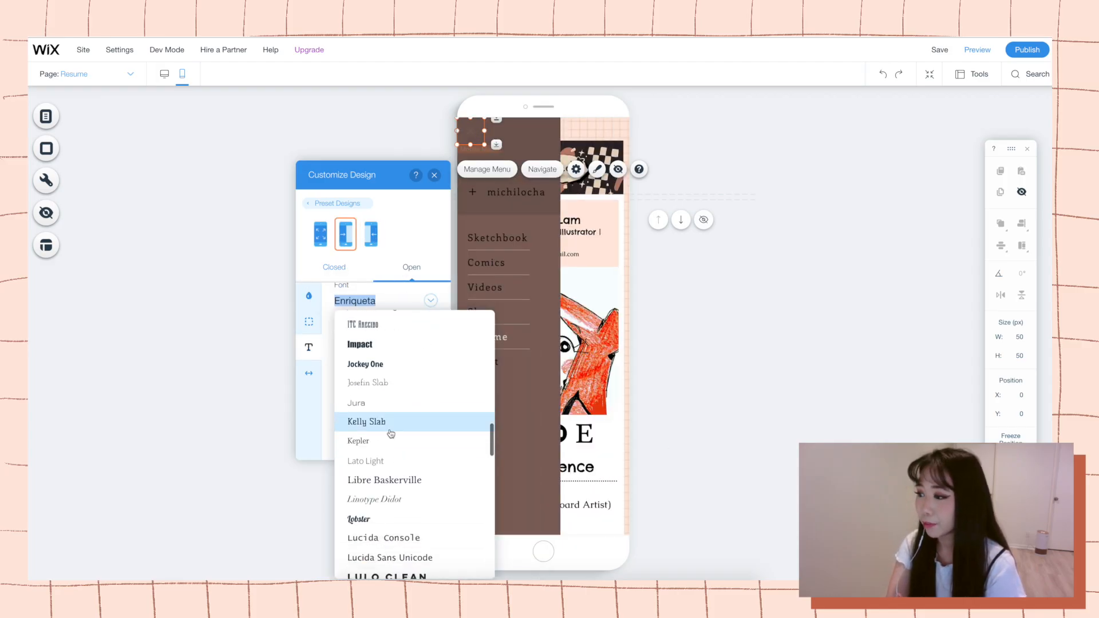
Change the text font of the open mobile menu, trying Palatino Linotype and browsing the other serif fonts.
{"action": "left_click", "coordinate": [389, 429]}
{"action": "left_click", "coordinate": [431, 300]}
{"action": "scroll", "coordinate": [424, 411], "scroll_direction": "down", "scroll_amount": 6}
{"action": "left_click", "coordinate": [377, 489]}
{"action": "left_click", "coordinate": [430, 300]}
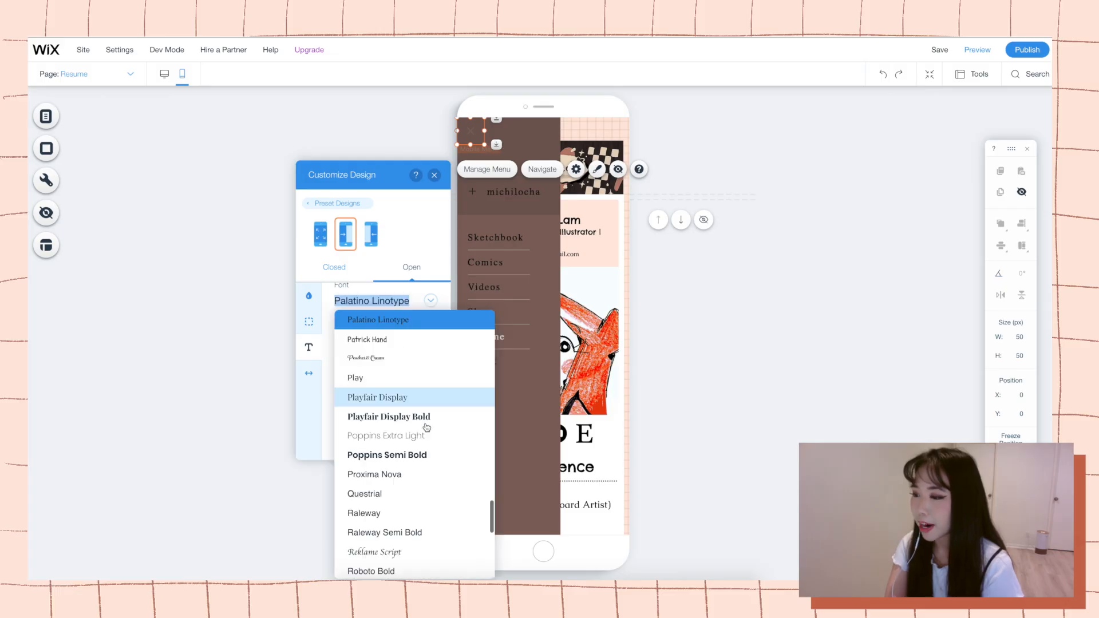
{"action": "scroll", "coordinate": [424, 424], "scroll_direction": "down", "scroll_amount": 6}
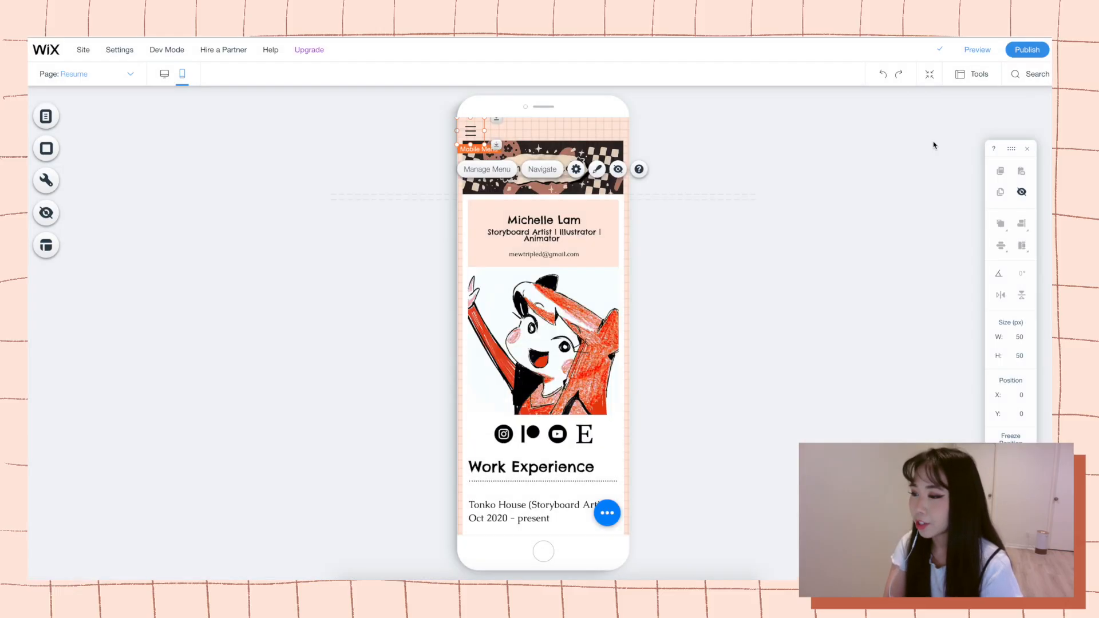
Preview the desktop site and examine the artwork gallery on the Sketchbook page from banner to footer.
{"action": "left_click", "coordinate": [1025, 50]}
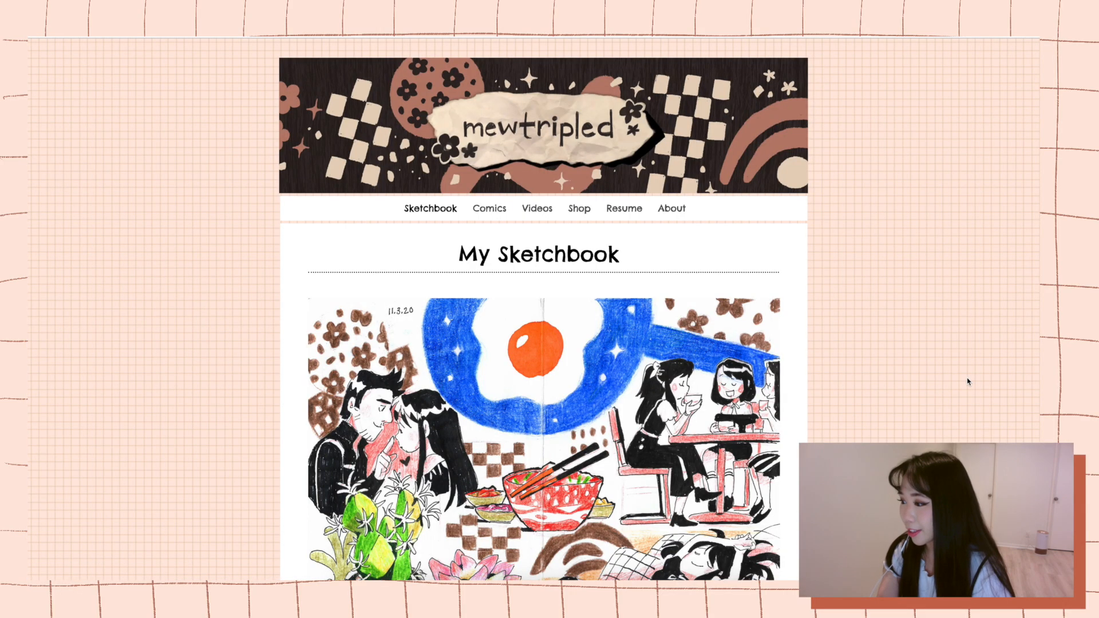
{"action": "scroll", "coordinate": [967, 382], "scroll_direction": "down", "scroll_amount": 2}
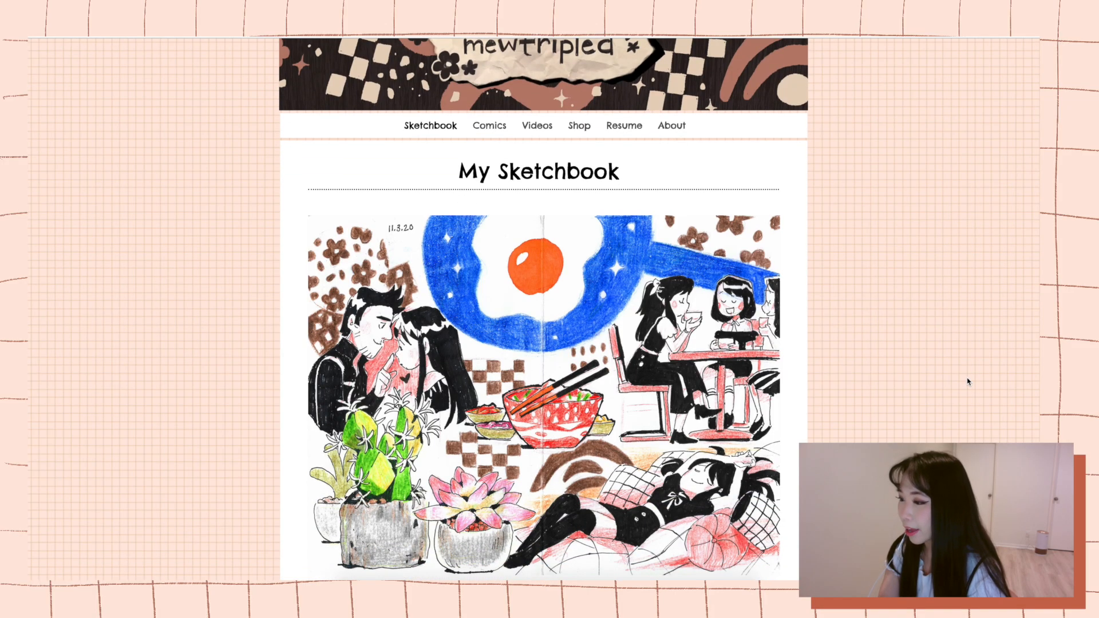
{"action": "scroll", "coordinate": [967, 381], "scroll_direction": "down", "scroll_amount": 3}
{"action": "scroll", "coordinate": [967, 382], "scroll_direction": "down", "scroll_amount": 7}
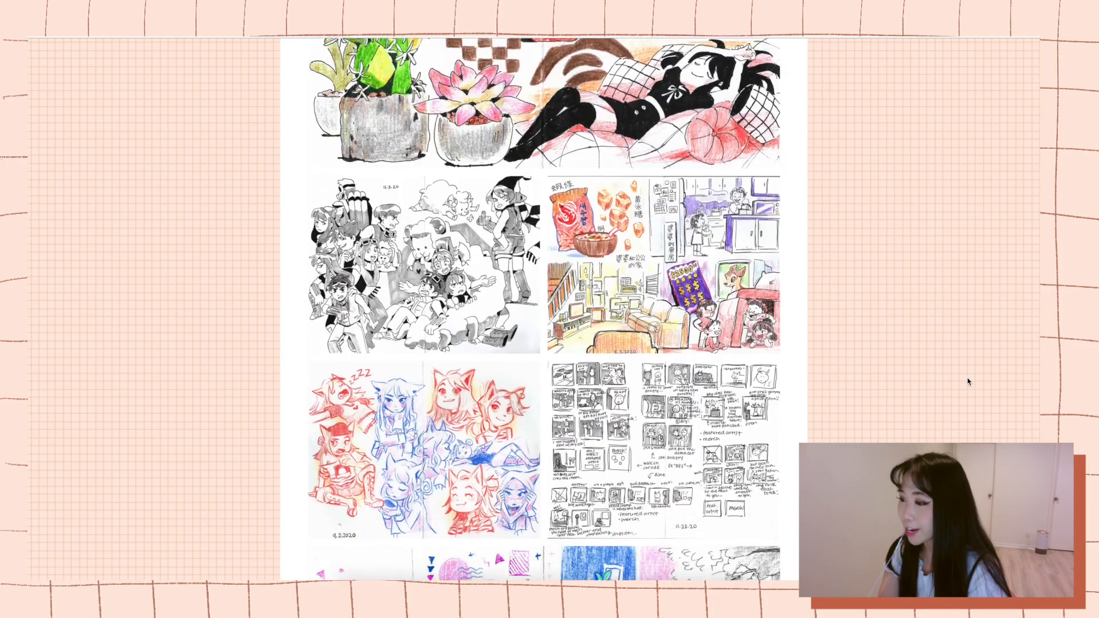
{"action": "scroll", "coordinate": [967, 382], "scroll_direction": "down", "scroll_amount": 10}
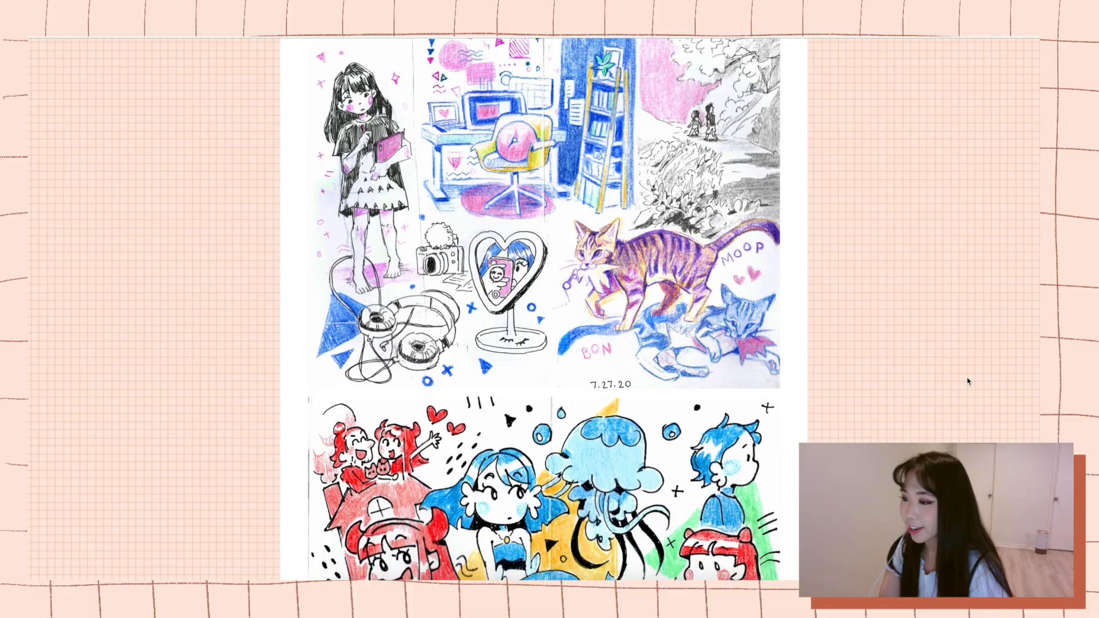
{"action": "scroll", "coordinate": [967, 382], "scroll_direction": "down", "scroll_amount": 12}
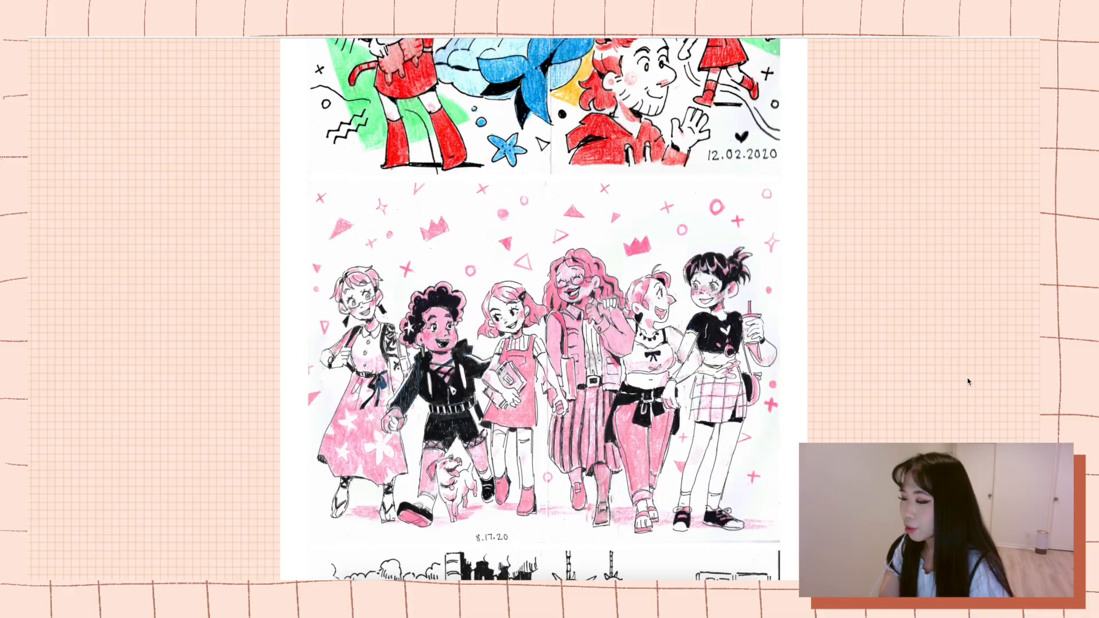
{"action": "scroll", "coordinate": [967, 382], "scroll_direction": "down", "scroll_amount": 20}
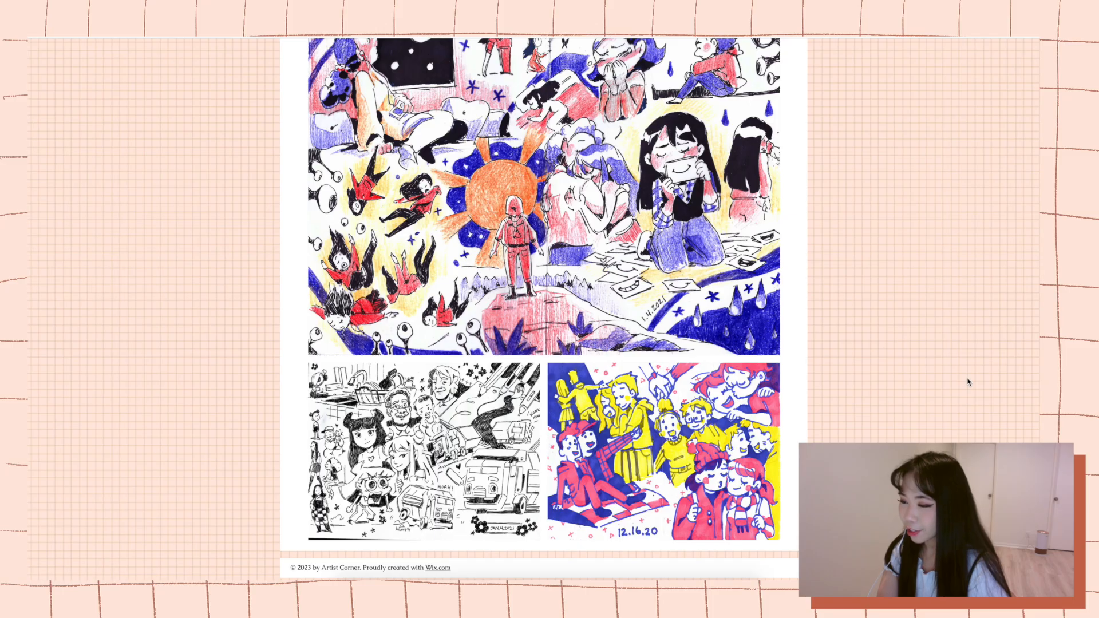
{"action": "scroll", "coordinate": [968, 383], "scroll_direction": "up", "scroll_amount": 20}
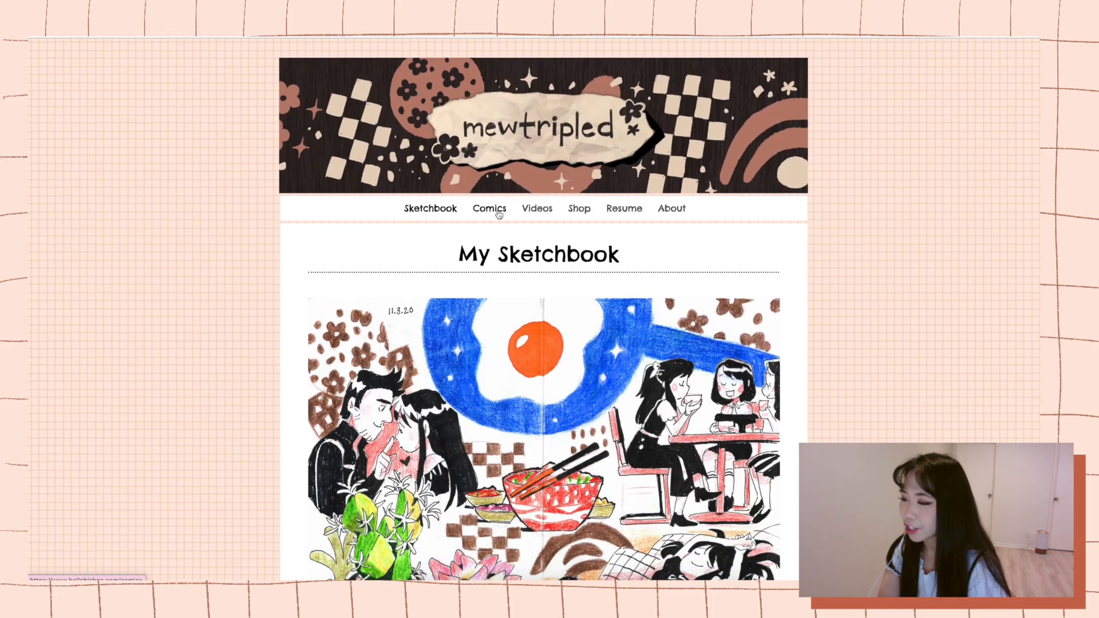
Examine the comic grid on the Comics page and the video list on the Videos page, loading more videos.
{"action": "left_click", "coordinate": [498, 213]}
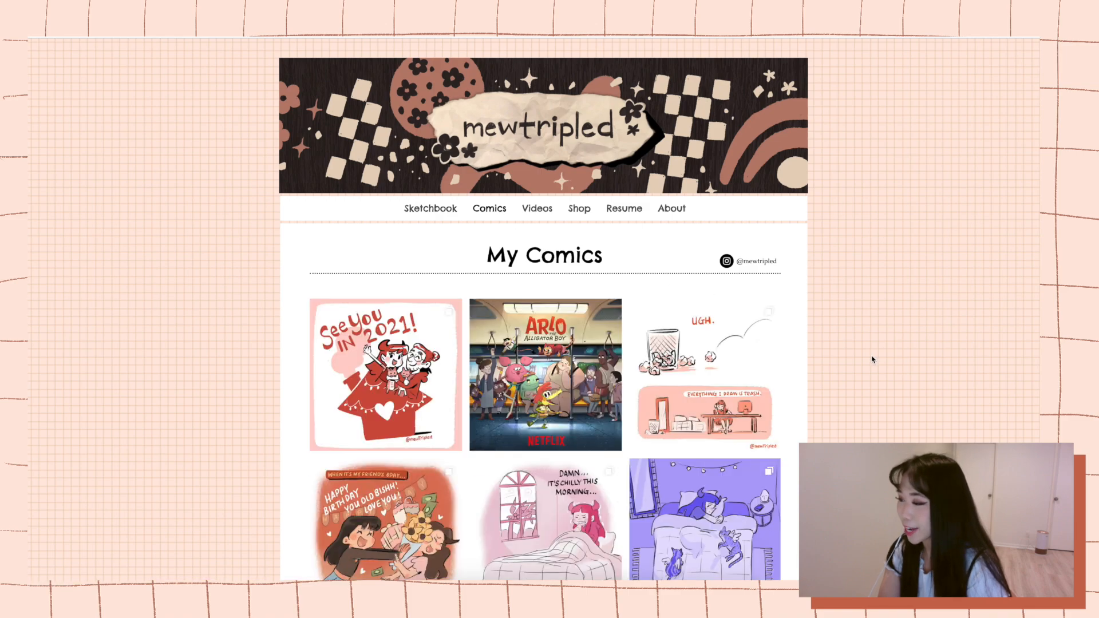
{"action": "scroll", "coordinate": [871, 361], "scroll_direction": "down", "scroll_amount": 8}
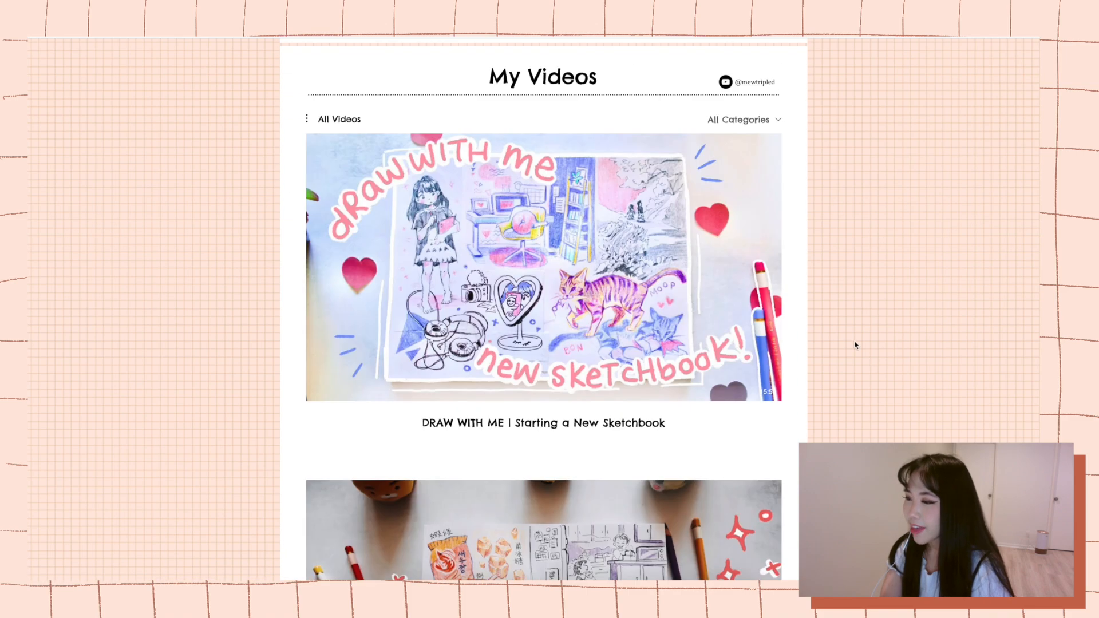
{"action": "scroll", "coordinate": [855, 345], "scroll_direction": "down", "scroll_amount": 15}
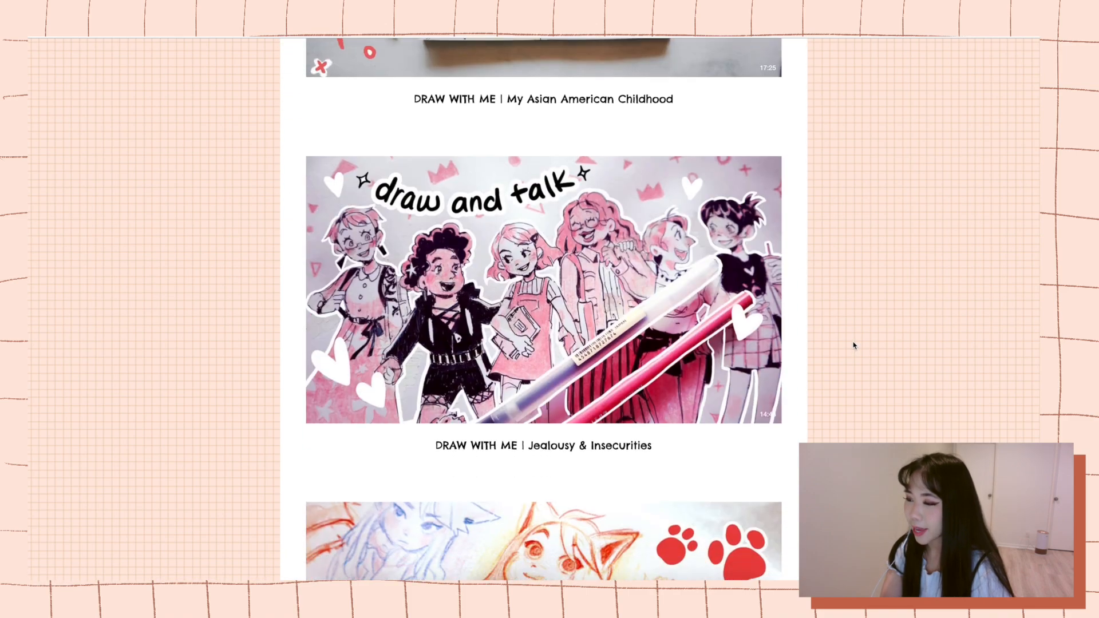
{"action": "scroll", "coordinate": [853, 345], "scroll_direction": "down", "scroll_amount": 12}
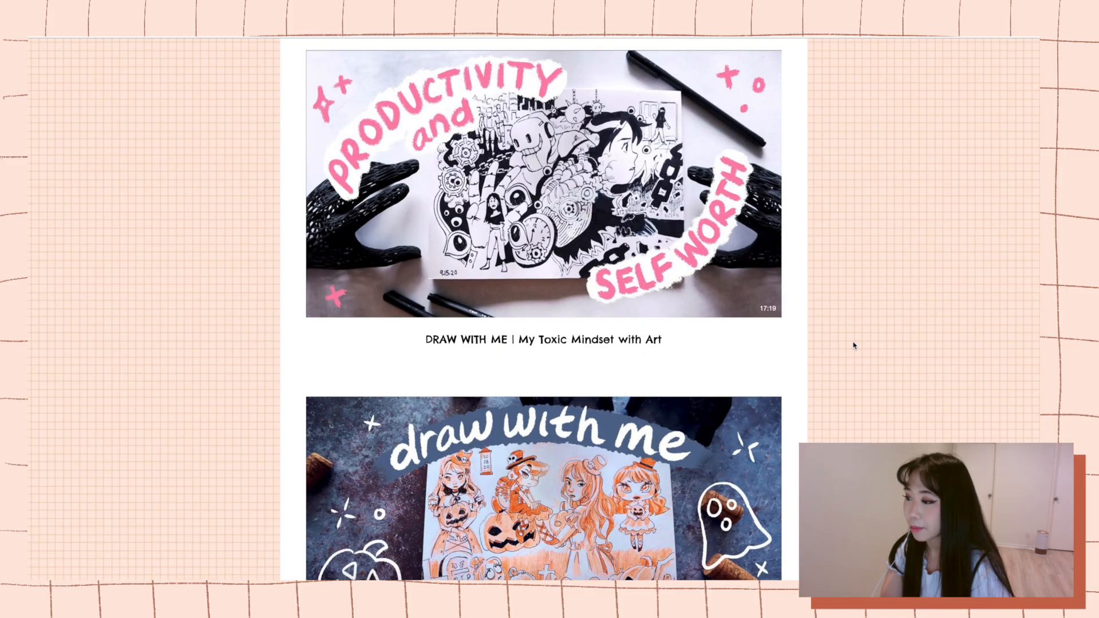
{"action": "scroll", "coordinate": [853, 345], "scroll_direction": "down", "scroll_amount": 15}
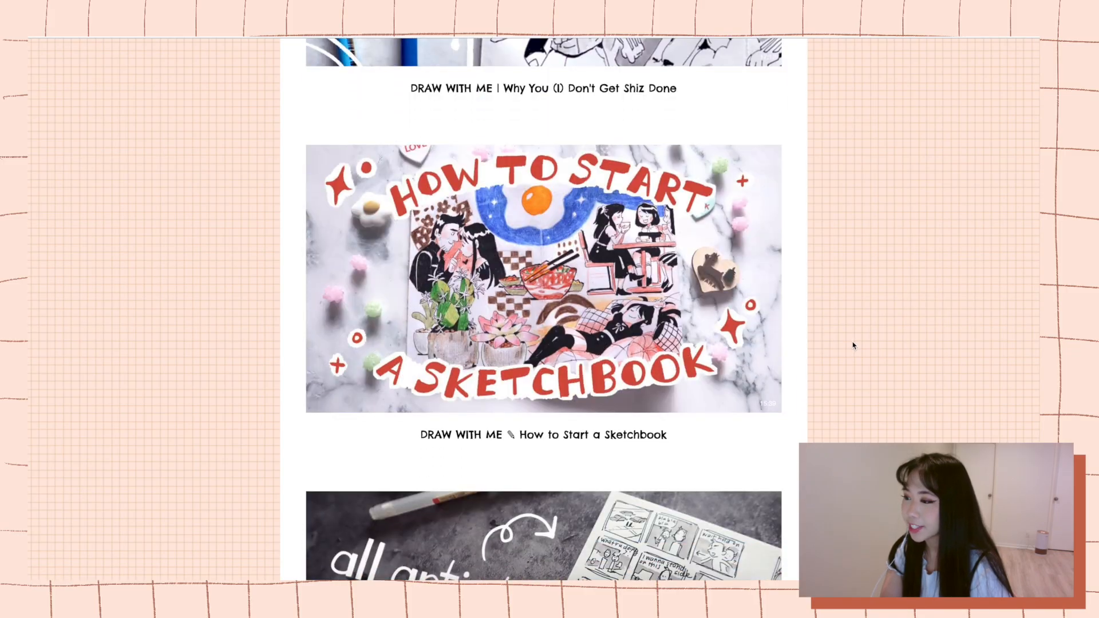
{"action": "scroll", "coordinate": [853, 345], "scroll_direction": "down", "scroll_amount": 6}
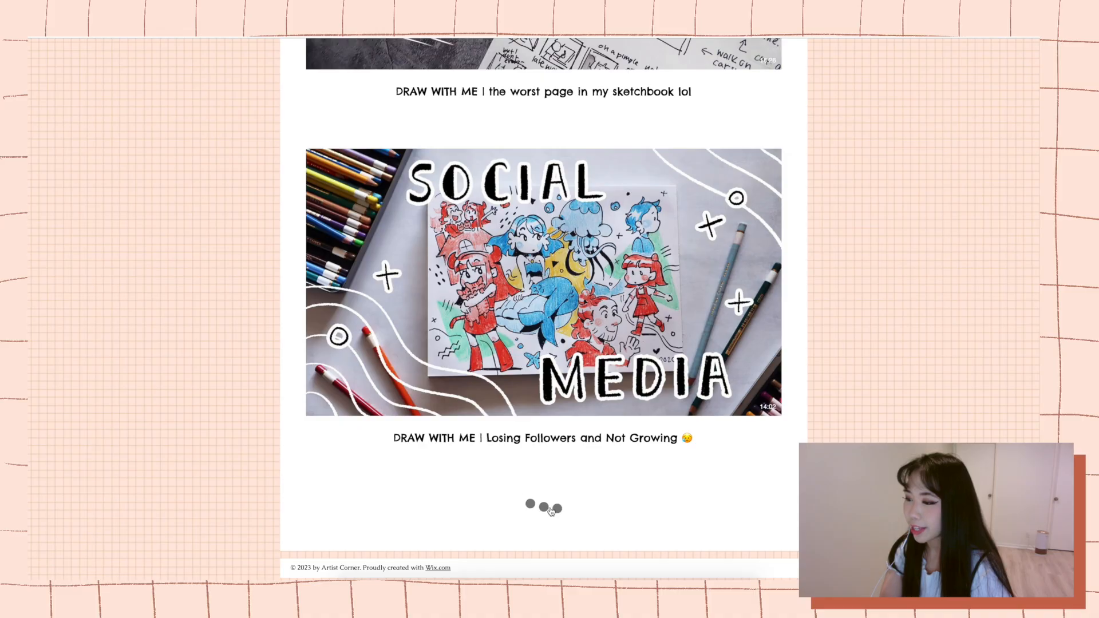
{"action": "scroll", "coordinate": [757, 475], "scroll_direction": "down", "scroll_amount": 10}
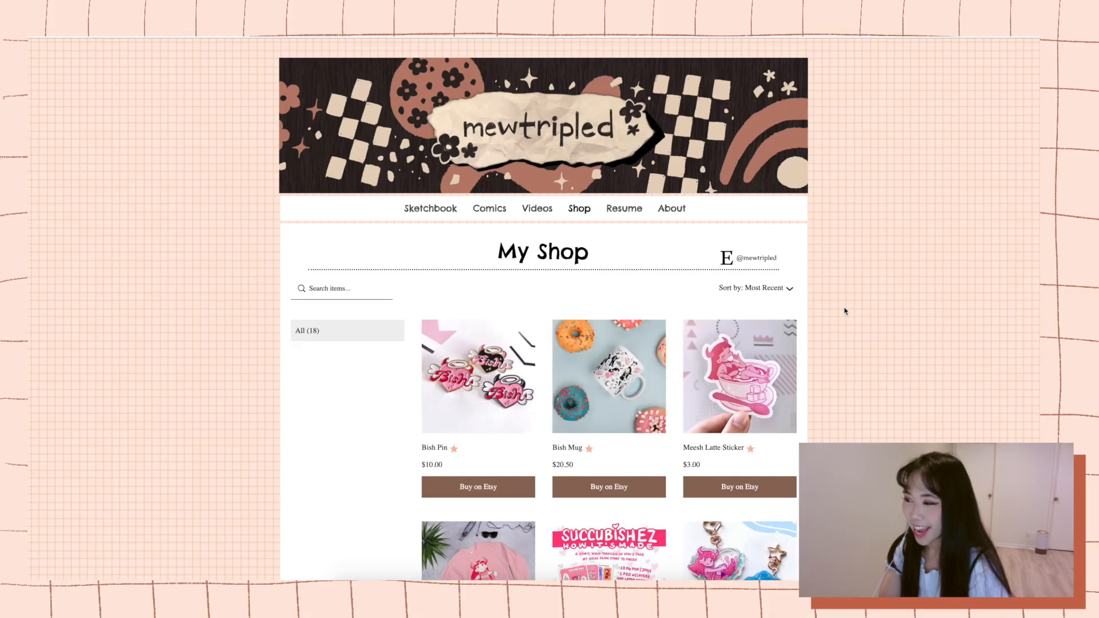
Examine the desktop layout of the Shop, Resume and About pages.
{"action": "scroll", "coordinate": [844, 310], "scroll_direction": "down", "scroll_amount": 1}
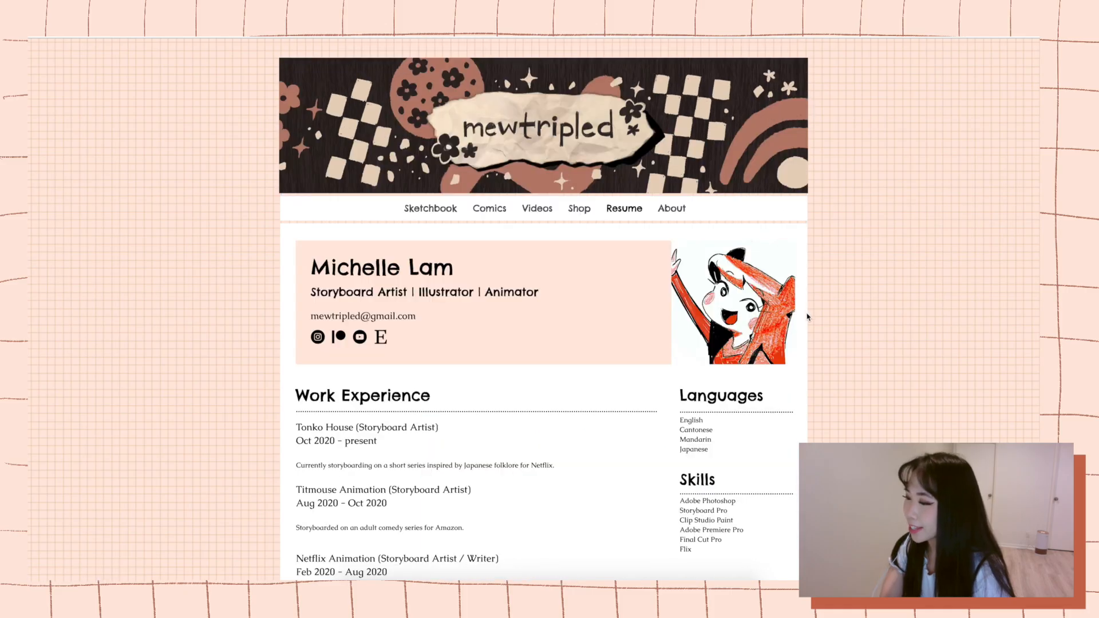
{"action": "scroll", "coordinate": [808, 316], "scroll_direction": "down", "scroll_amount": 4}
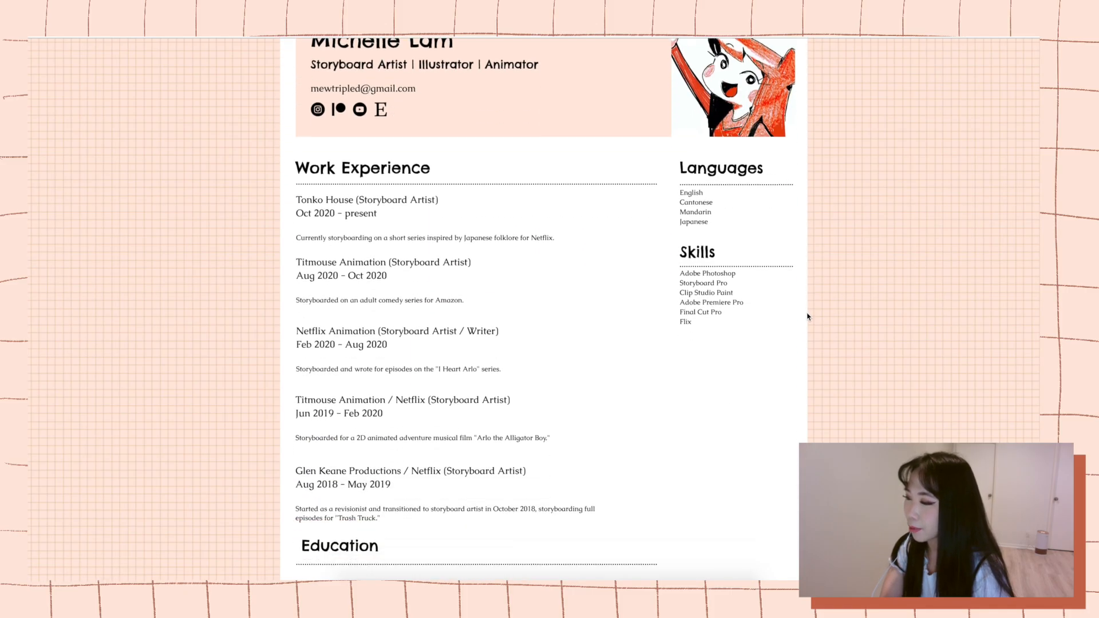
{"action": "scroll", "coordinate": [807, 316], "scroll_direction": "down", "scroll_amount": 3}
{"action": "scroll", "coordinate": [805, 317], "scroll_direction": "up", "scroll_amount": 2}
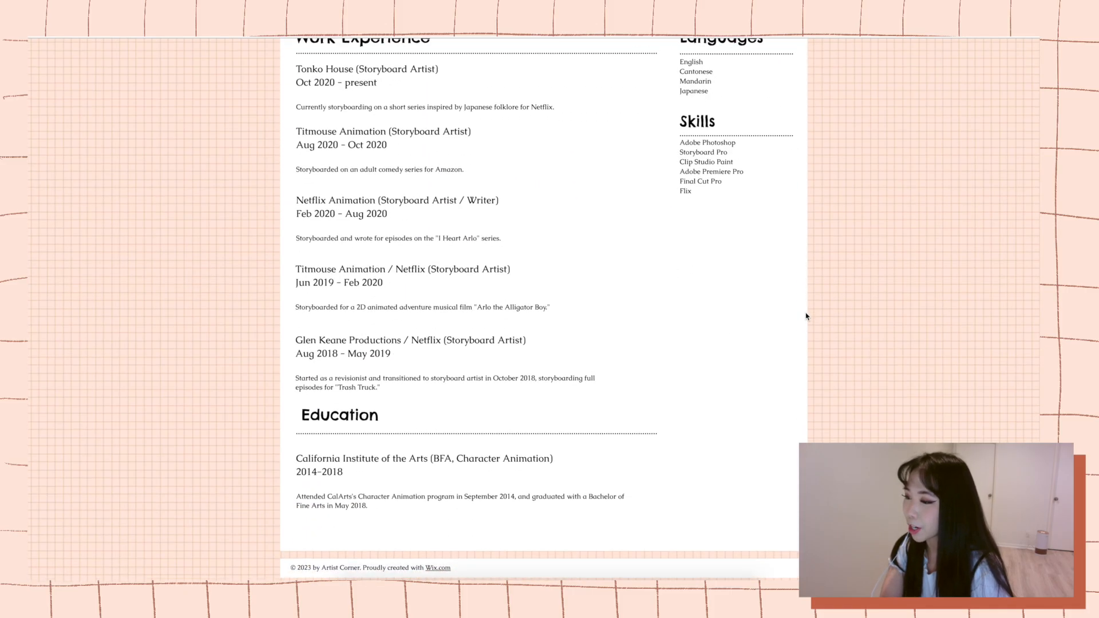
{"action": "scroll", "coordinate": [805, 317], "scroll_direction": "up", "scroll_amount": 3}
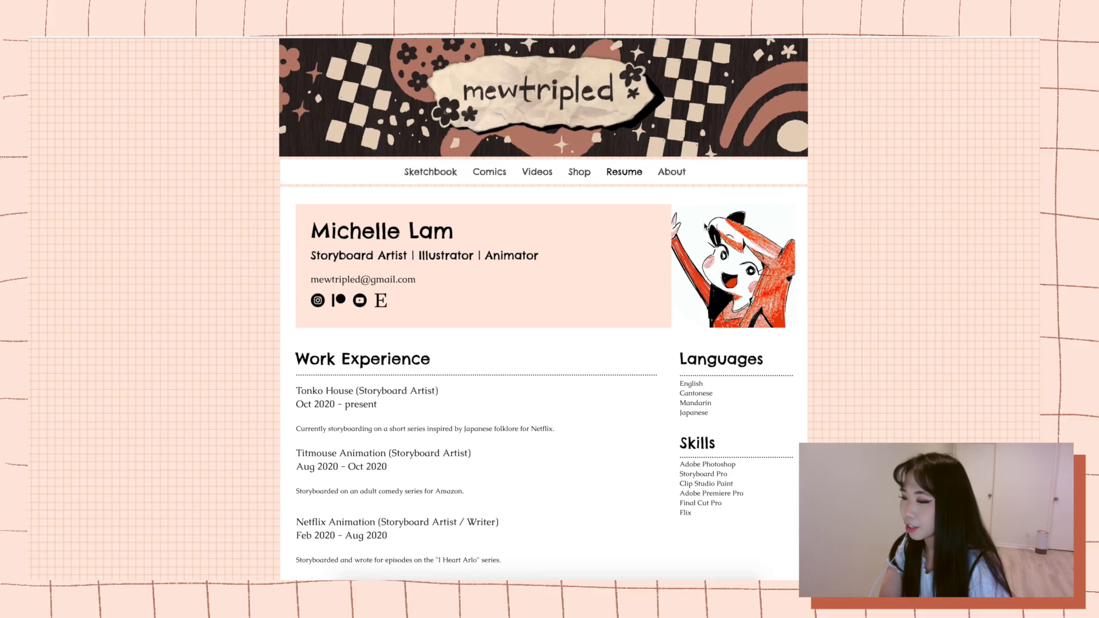
{"action": "left_click", "coordinate": [658, 179]}
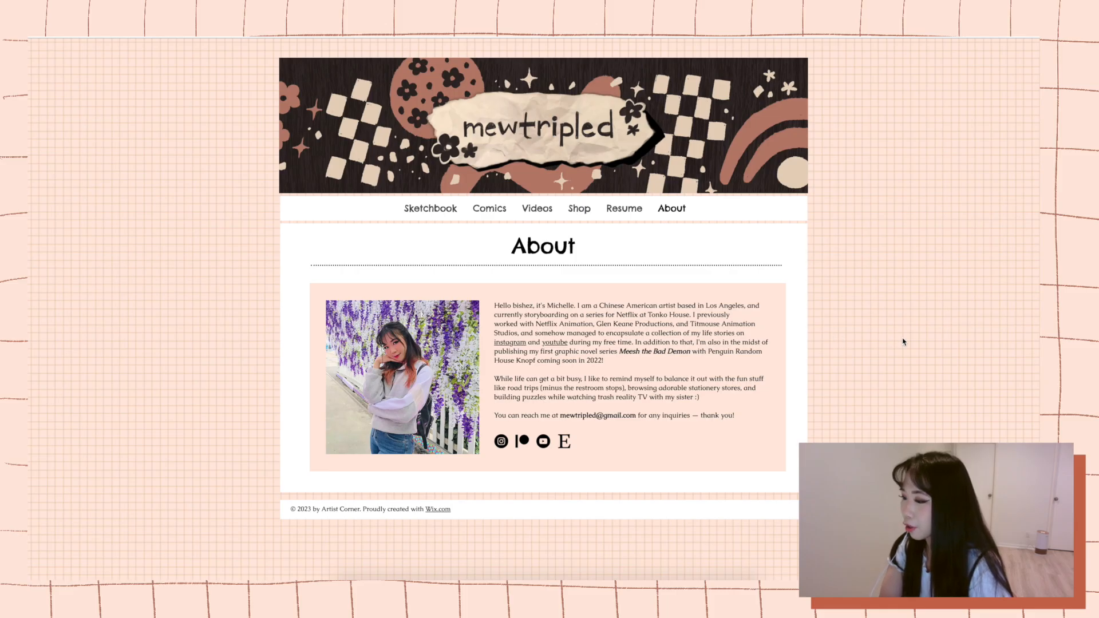
{"action": "left_click", "coordinate": [420, 211]}
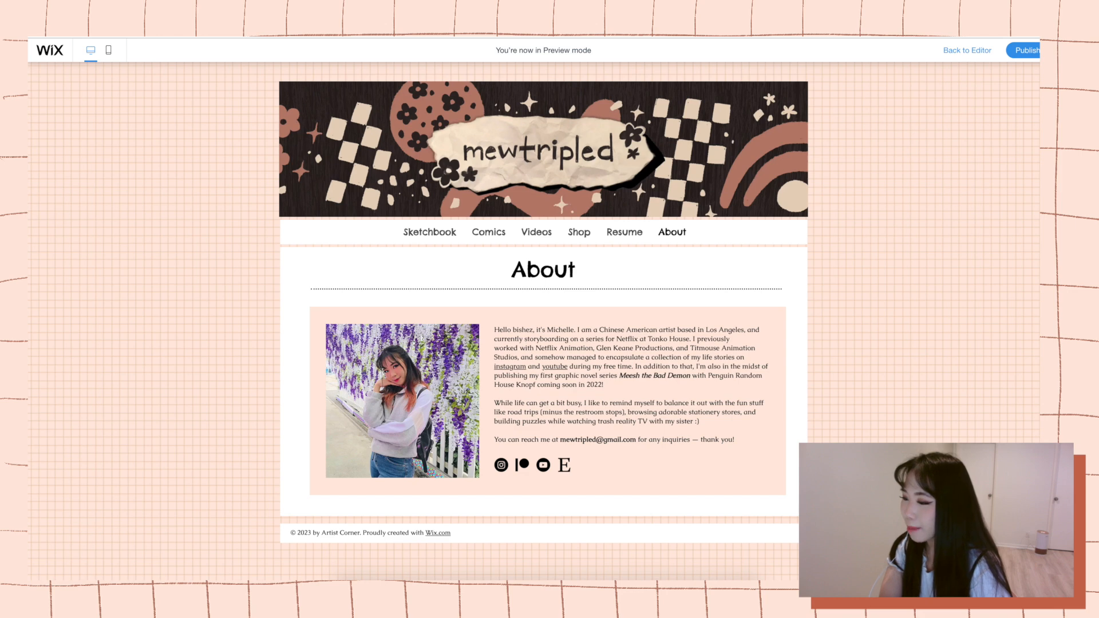
Switch to the mobile preview, go to the Sketchbook page through the mobile menu and examine its gallery.
{"action": "left_click", "coordinate": [117, 53]}
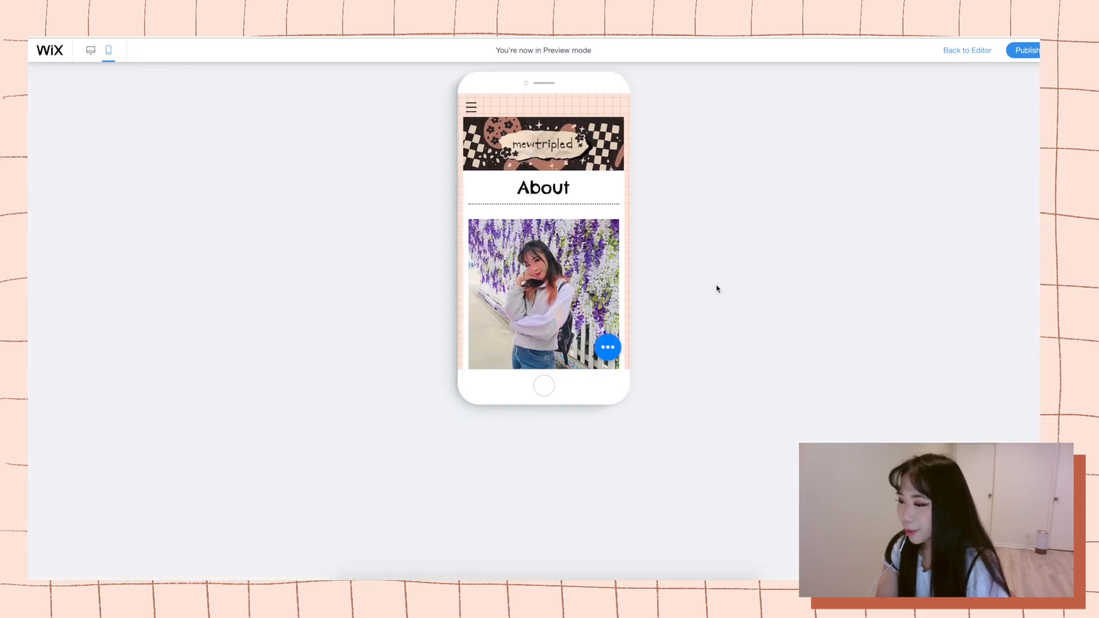
{"action": "left_click", "coordinate": [471, 107]}
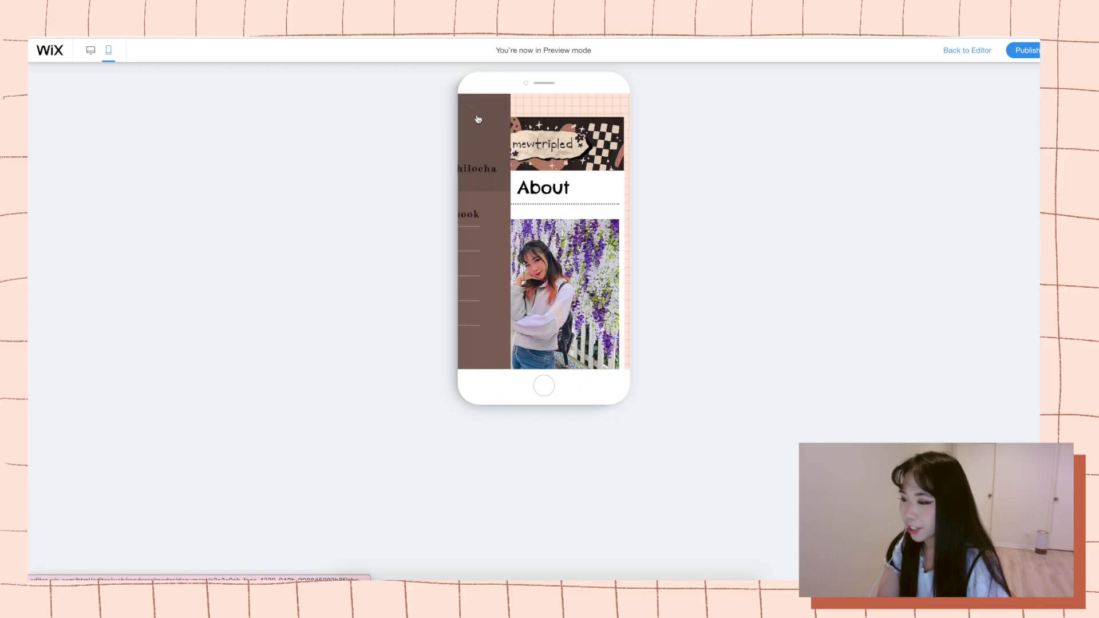
{"action": "left_click", "coordinate": [498, 215]}
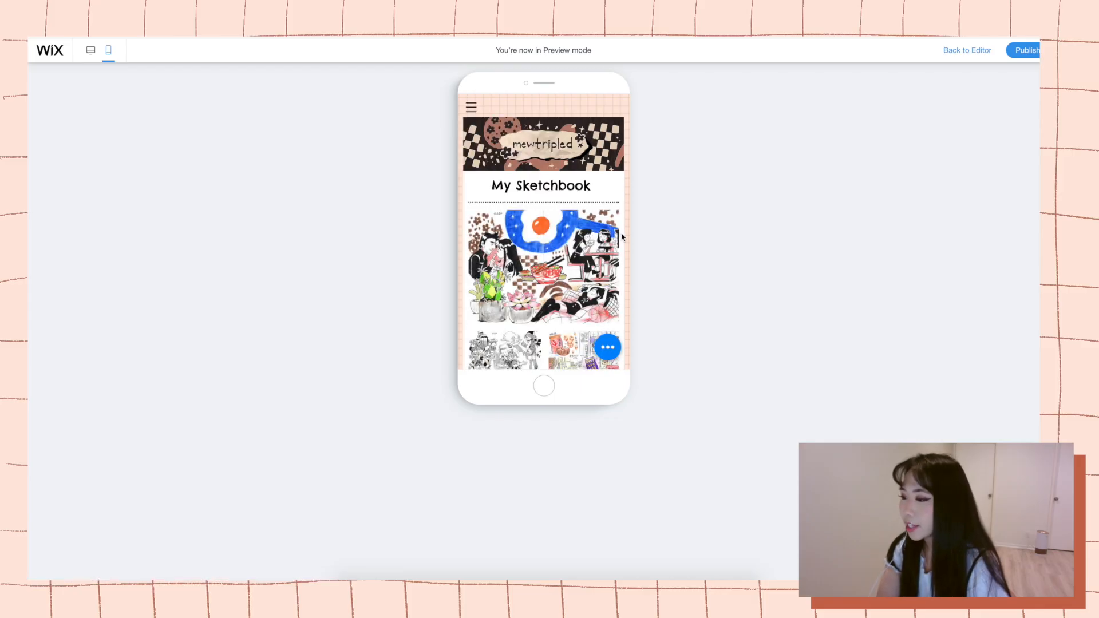
{"action": "scroll", "coordinate": [622, 237], "scroll_direction": "down", "scroll_amount": 5}
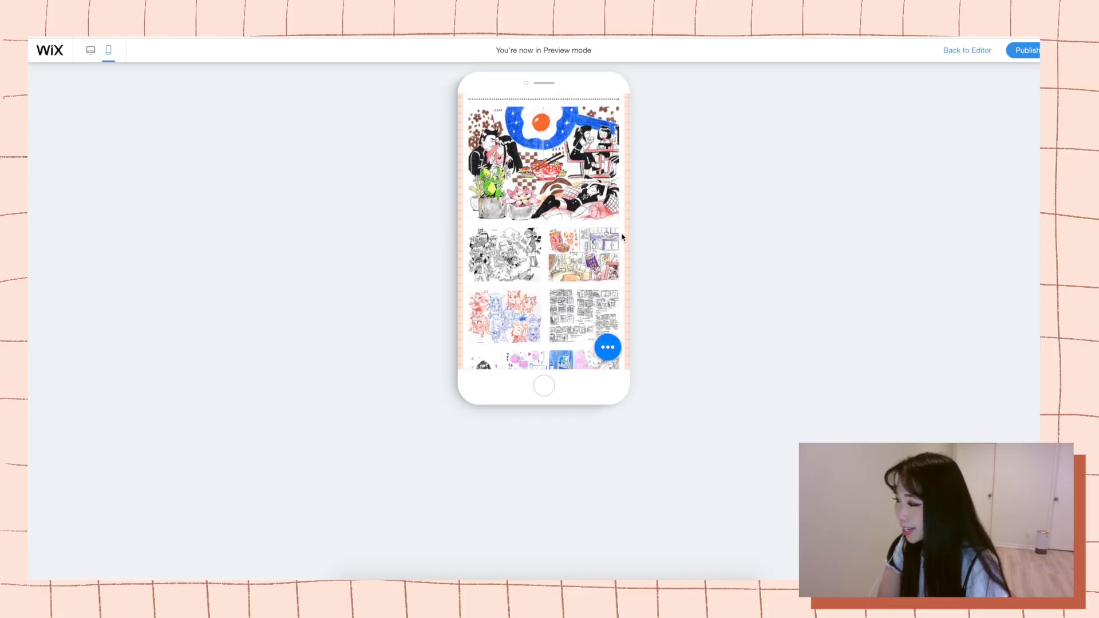